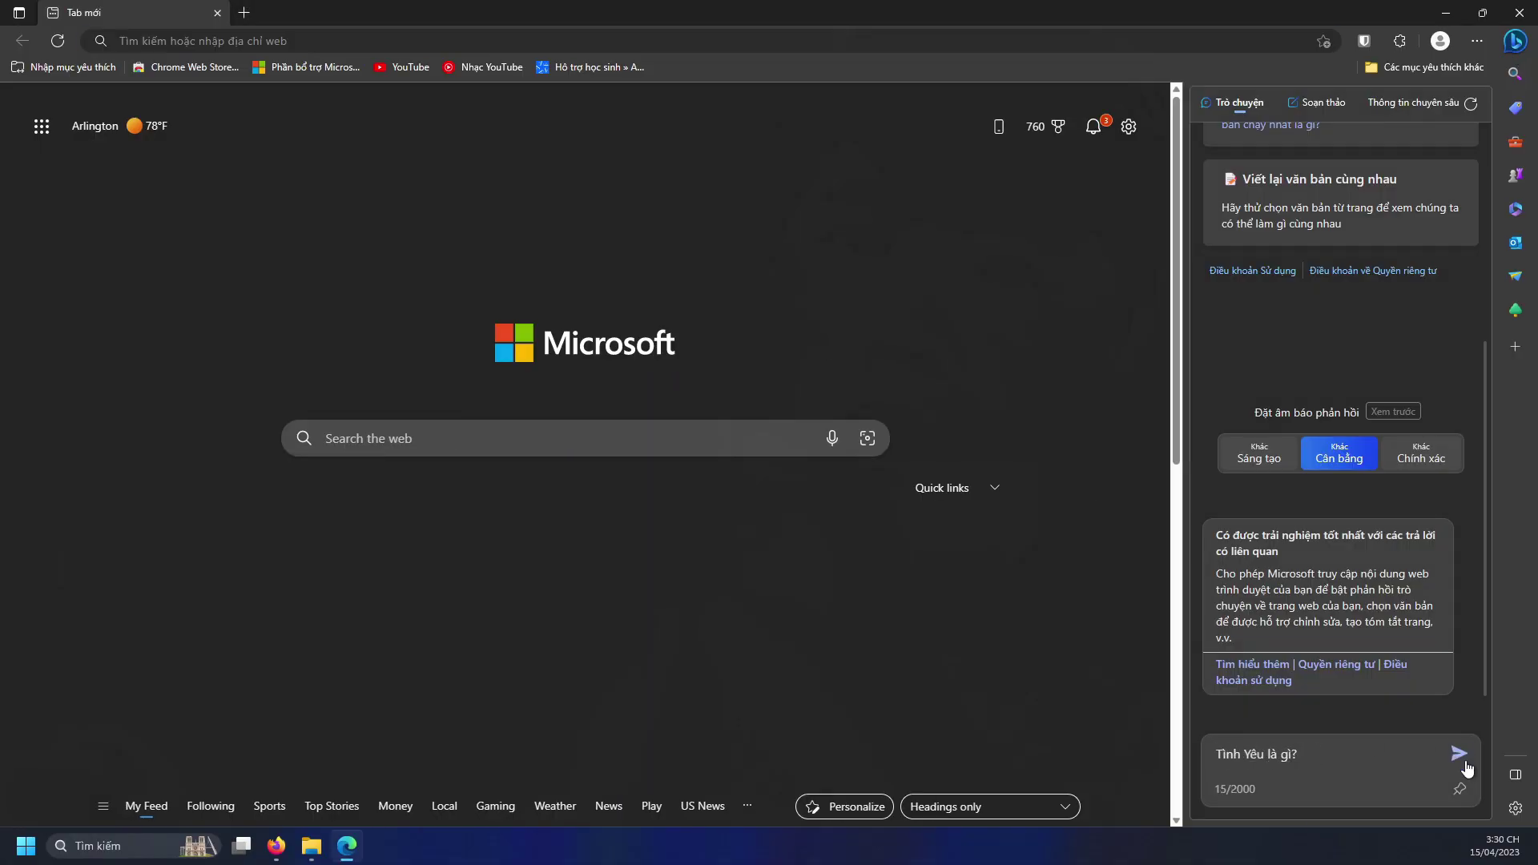
- Send 'Tình Yêu là gì?' in Bing chat, translate Stack Overflow to Vietnamese, and read aloud the selection
click(1459, 757)
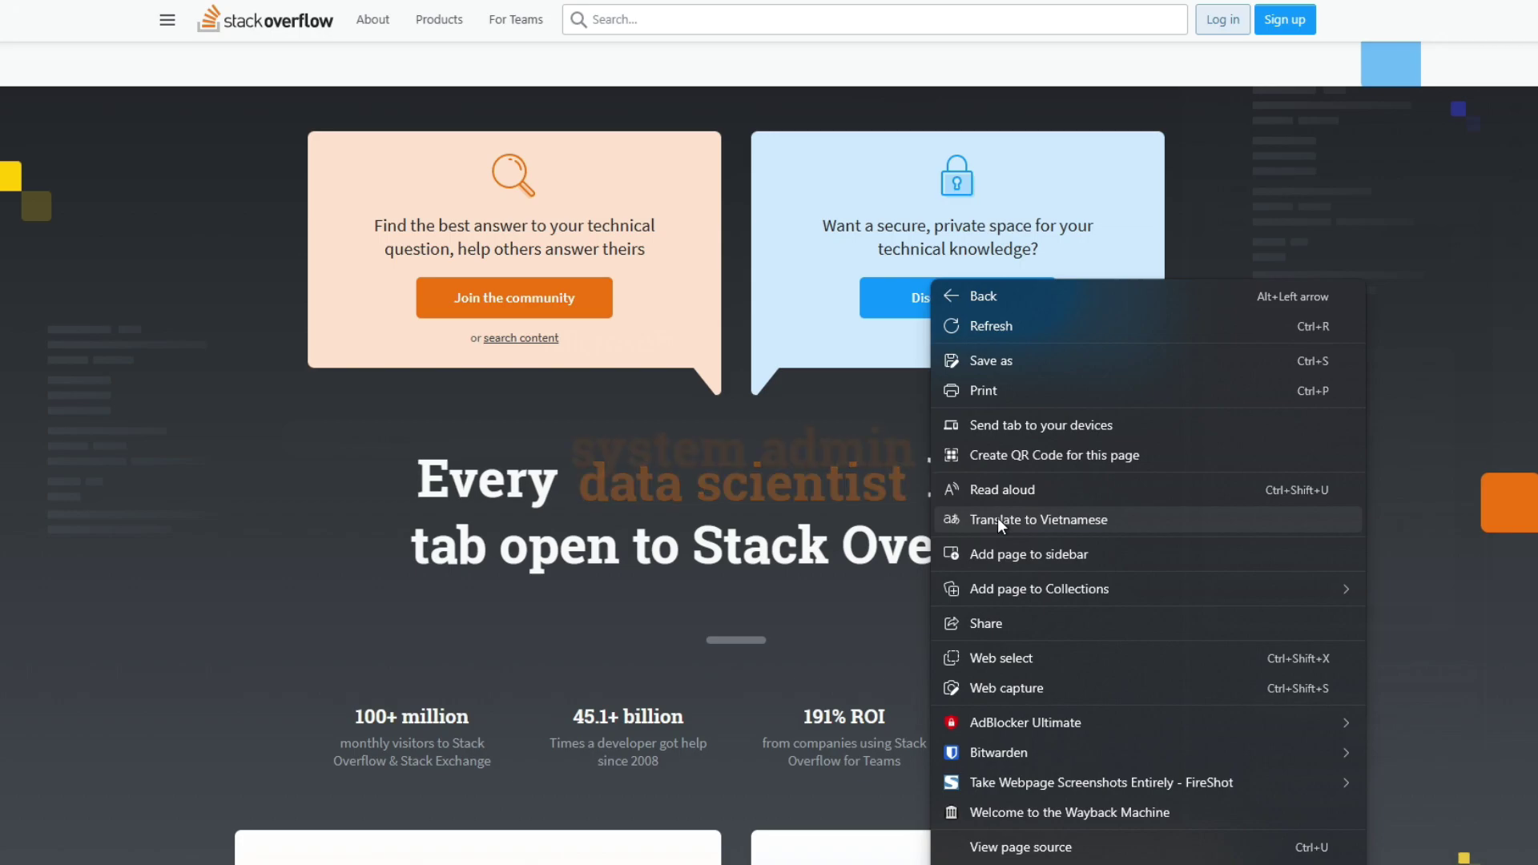
click(1001, 518)
scroll(1294, 434, down, 10)
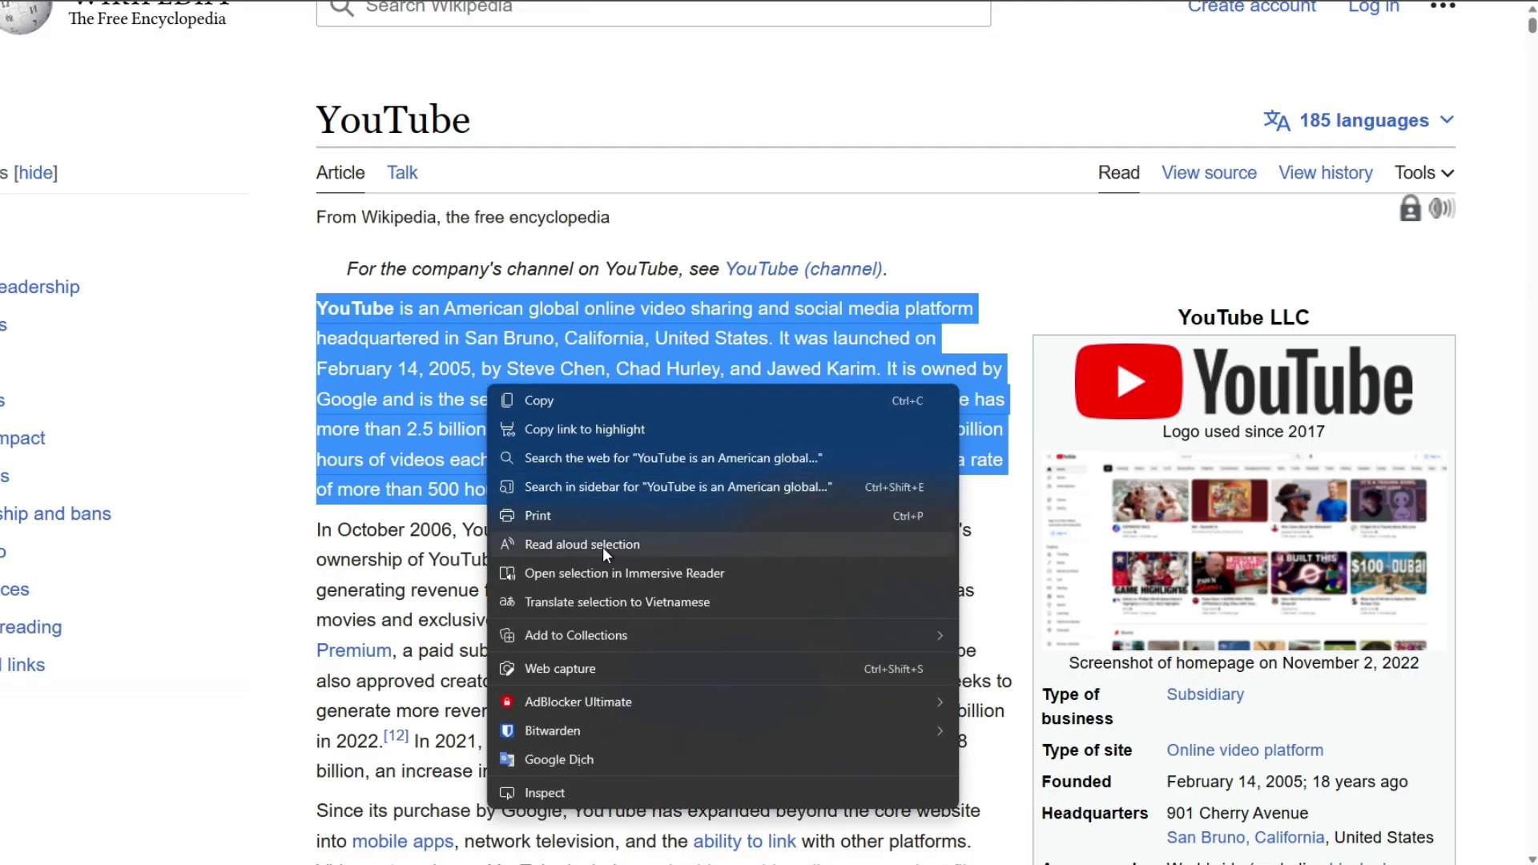
click(602, 545)
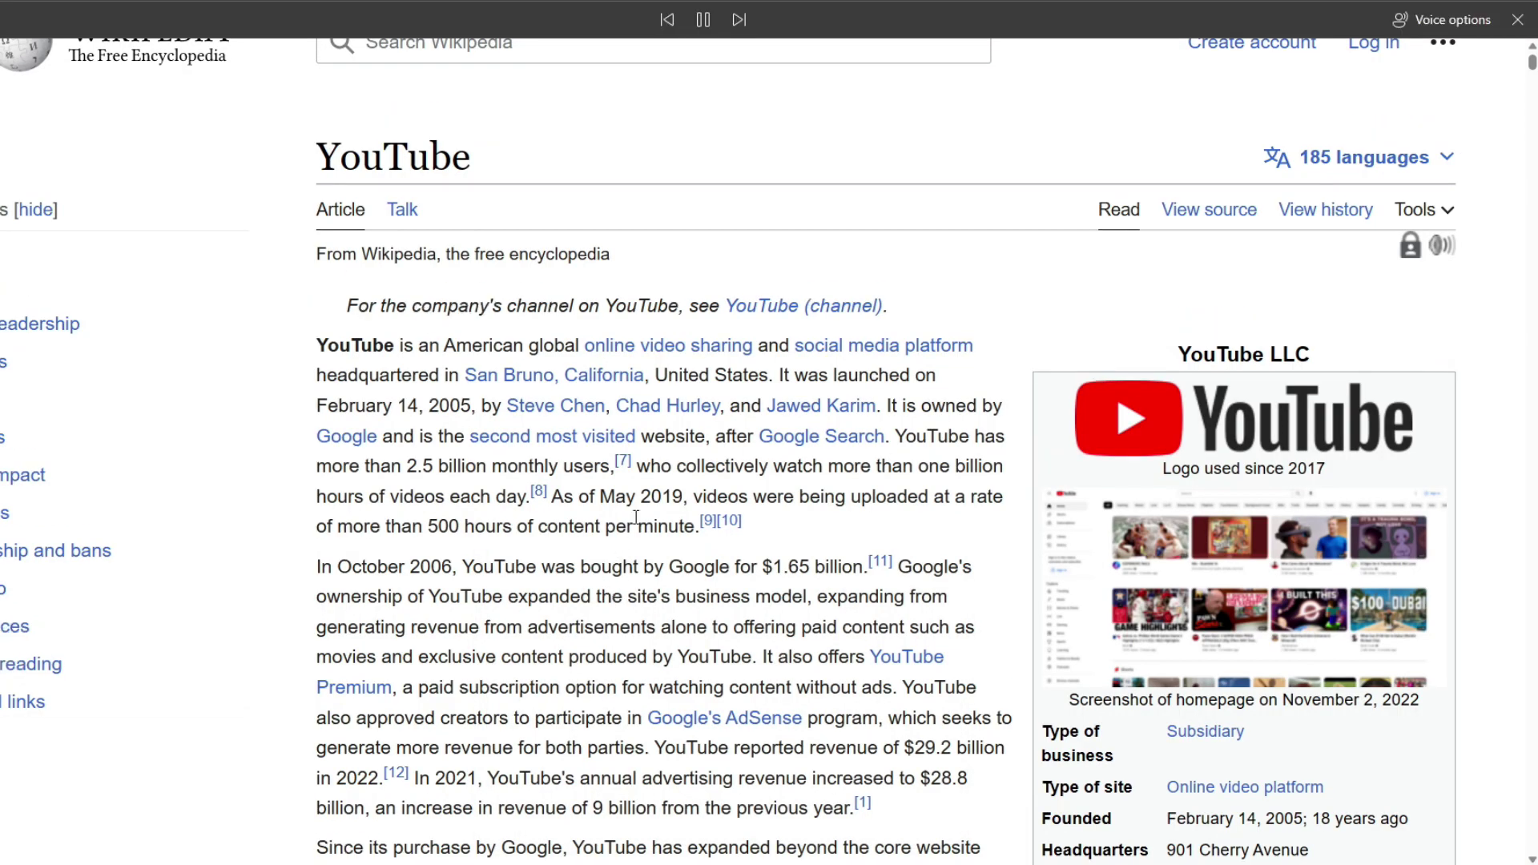
- Switch the read-aloud voice to Microsoft Luke Online (Natural) and mark out a product-page capture area
click(1457, 19)
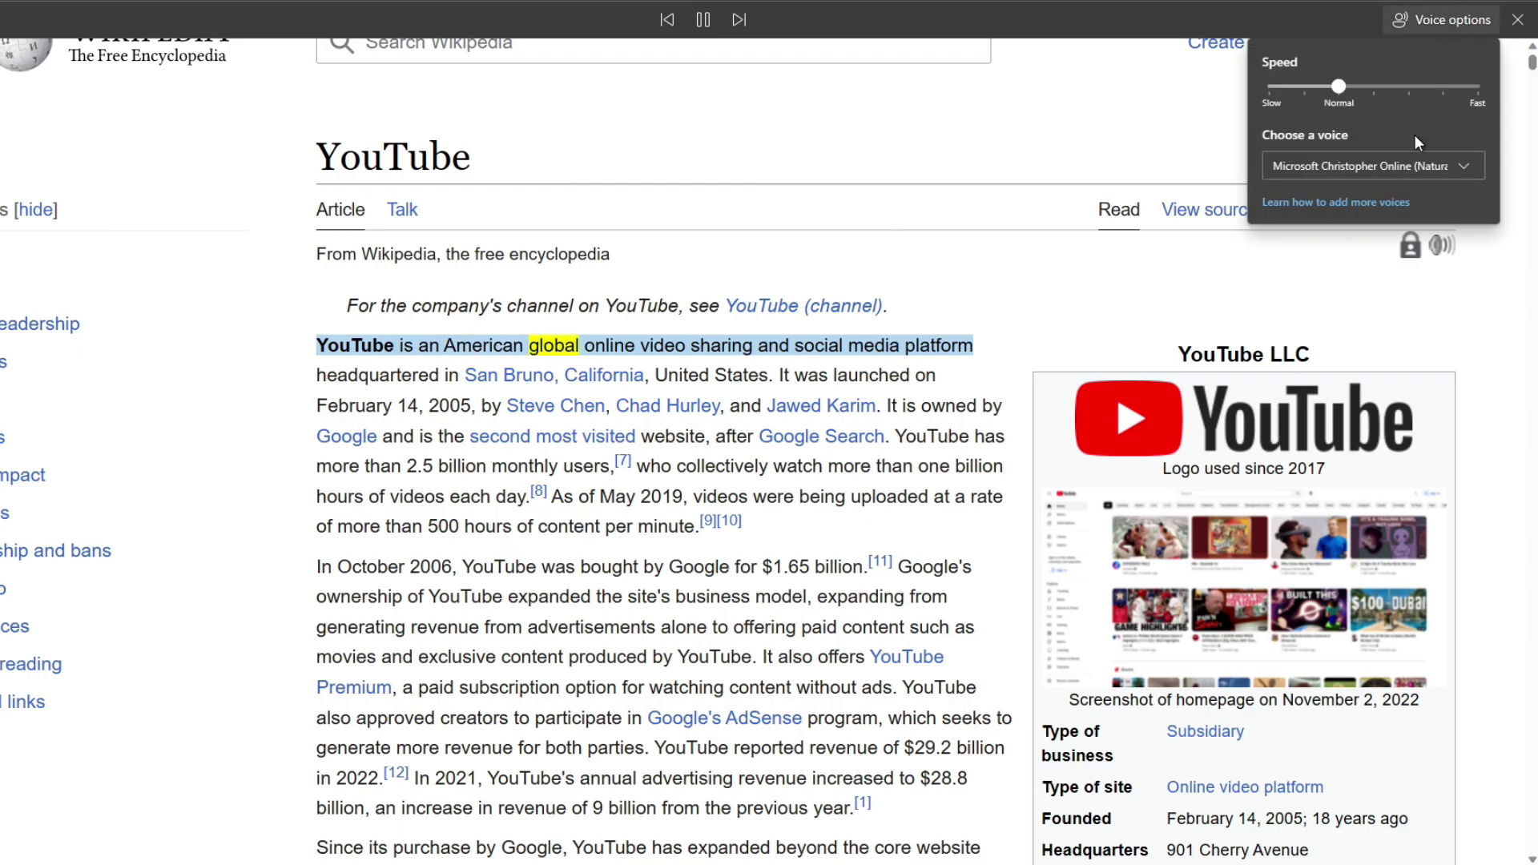
click(1410, 166)
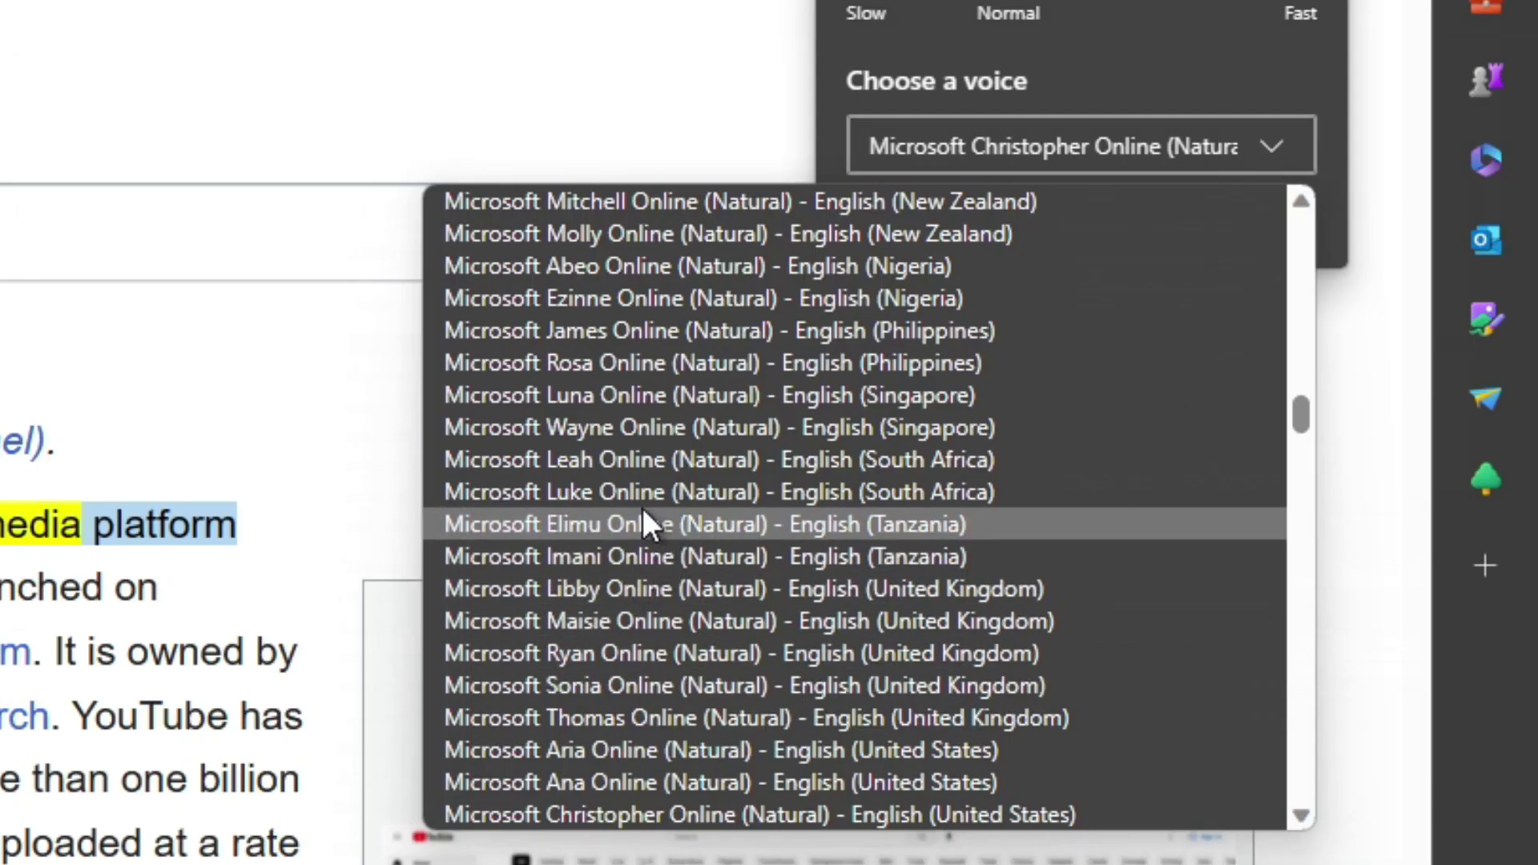
click(602, 497)
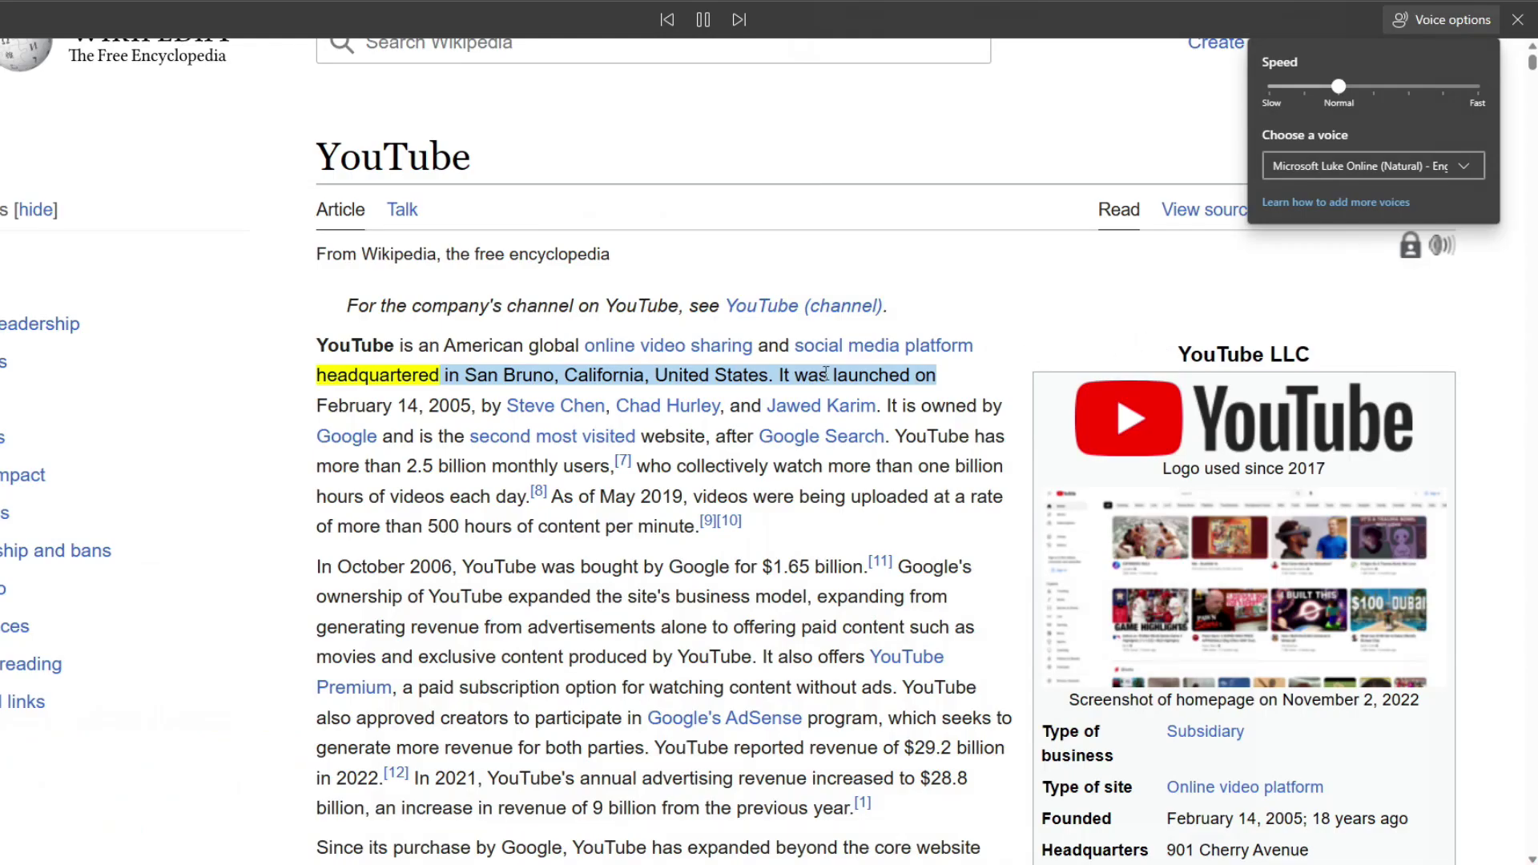
click(1287, 173)
scroll(1251, 416, down, 1)
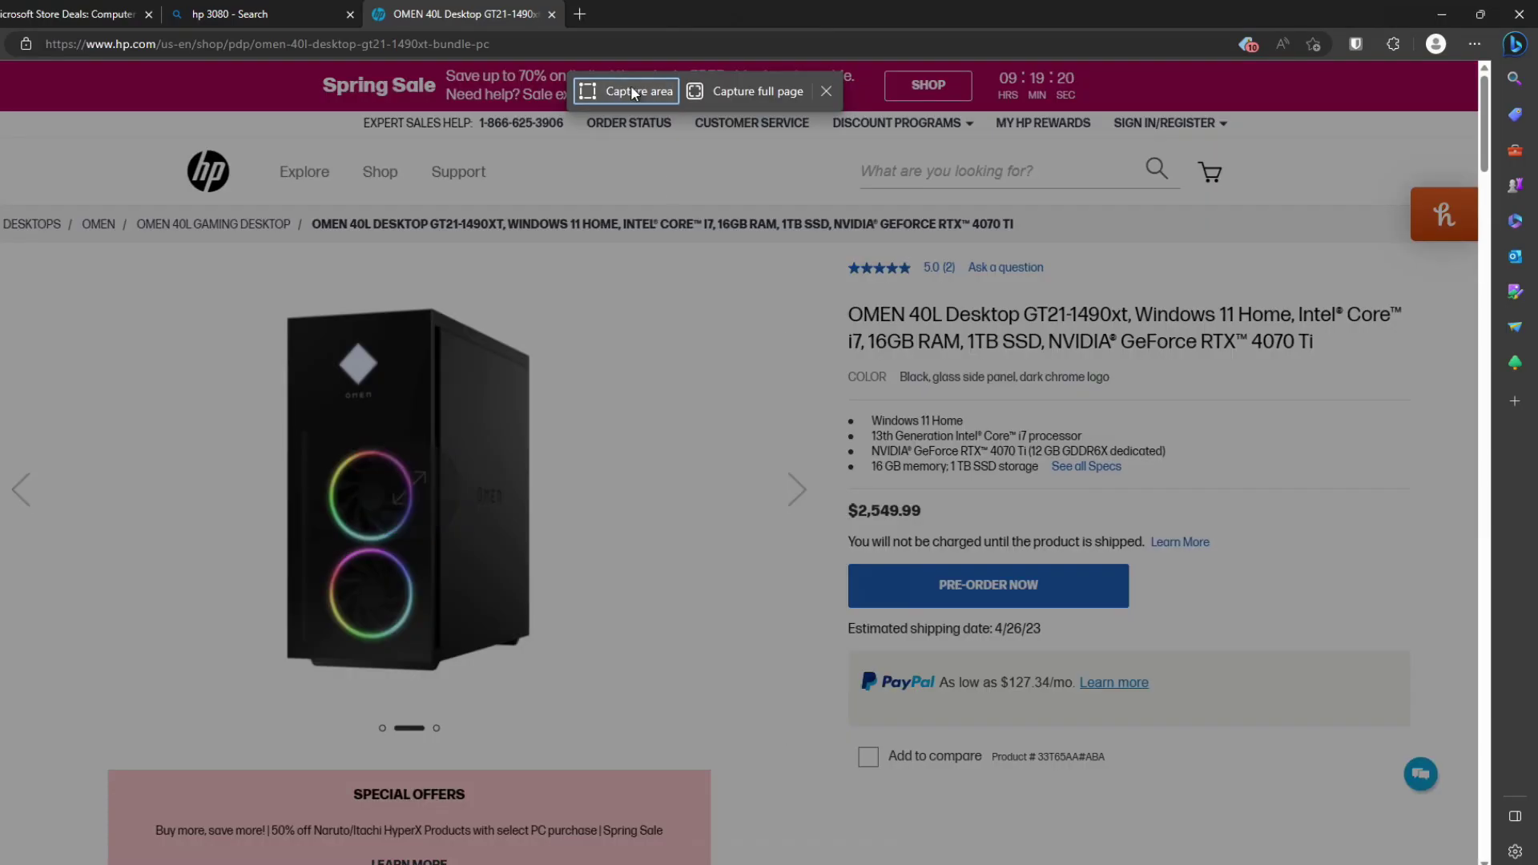
drag(162, 268, 1393, 845)
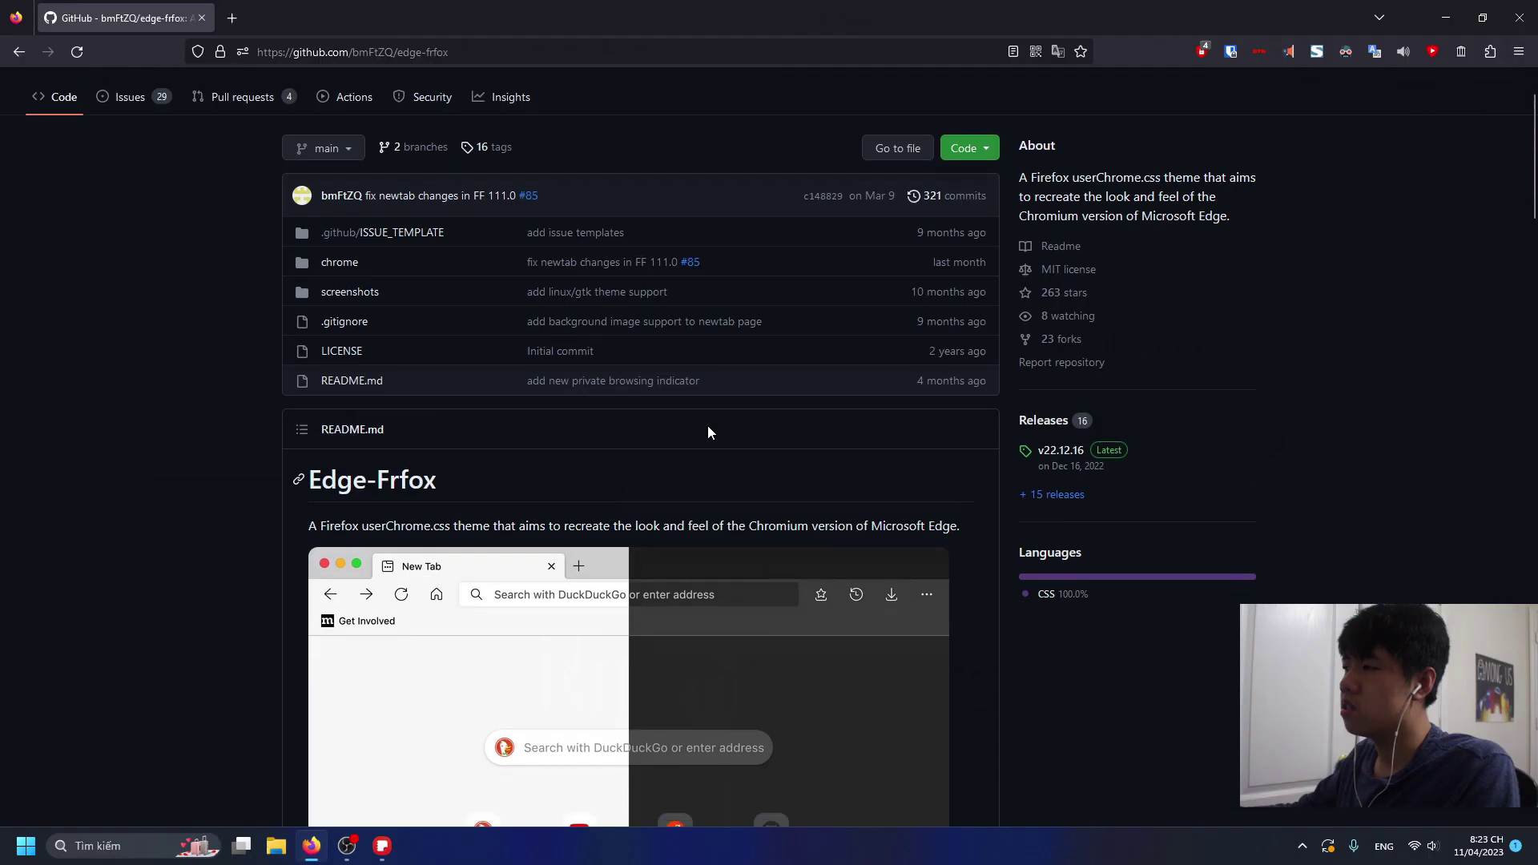
scroll(757, 436, up, 1)
scroll(855, 516, down, 2)
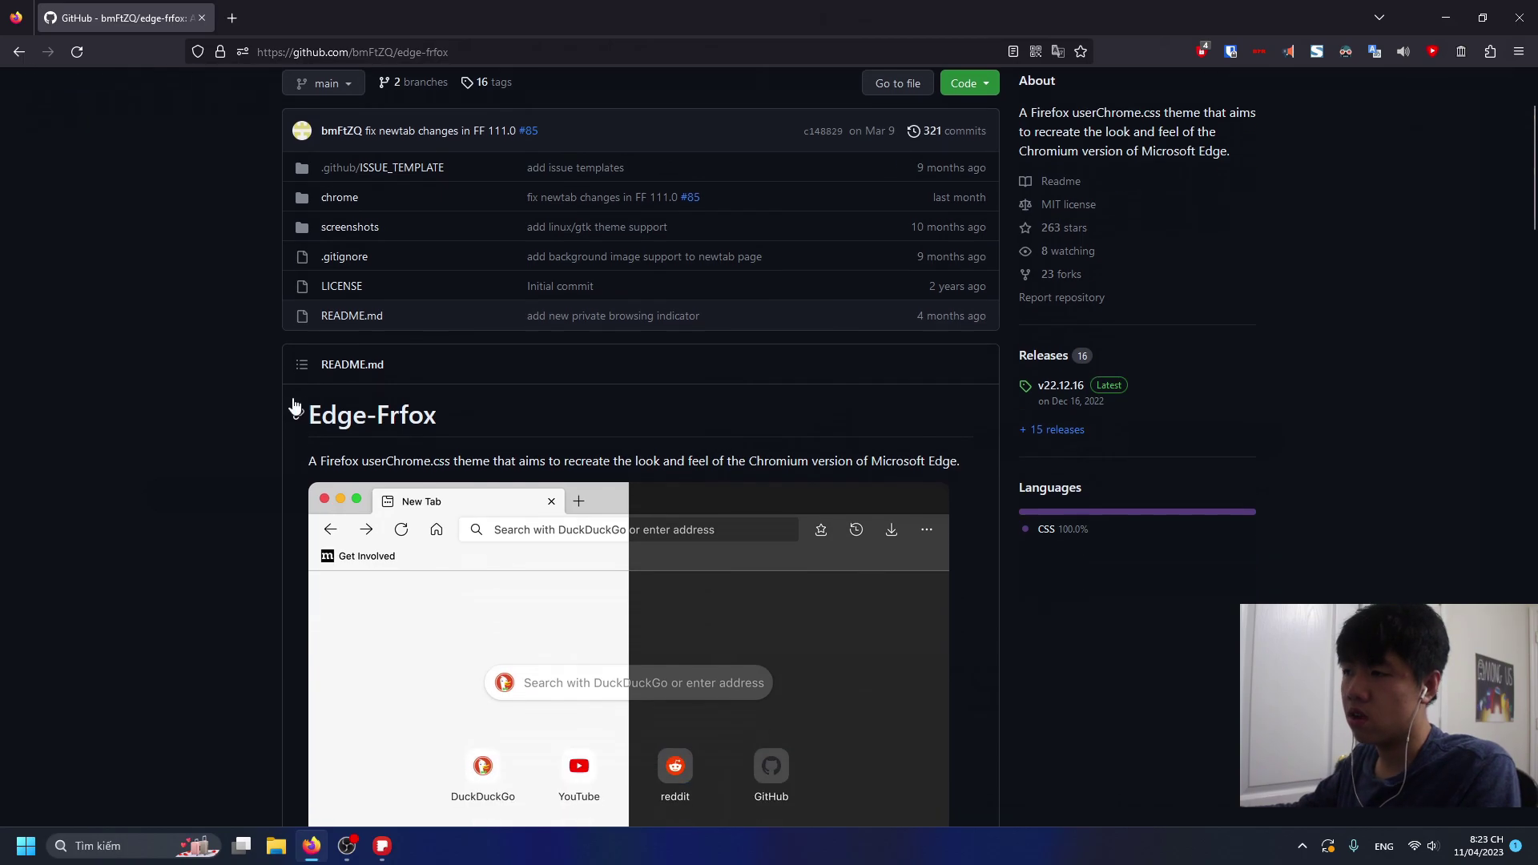
drag(303, 415, 396, 425)
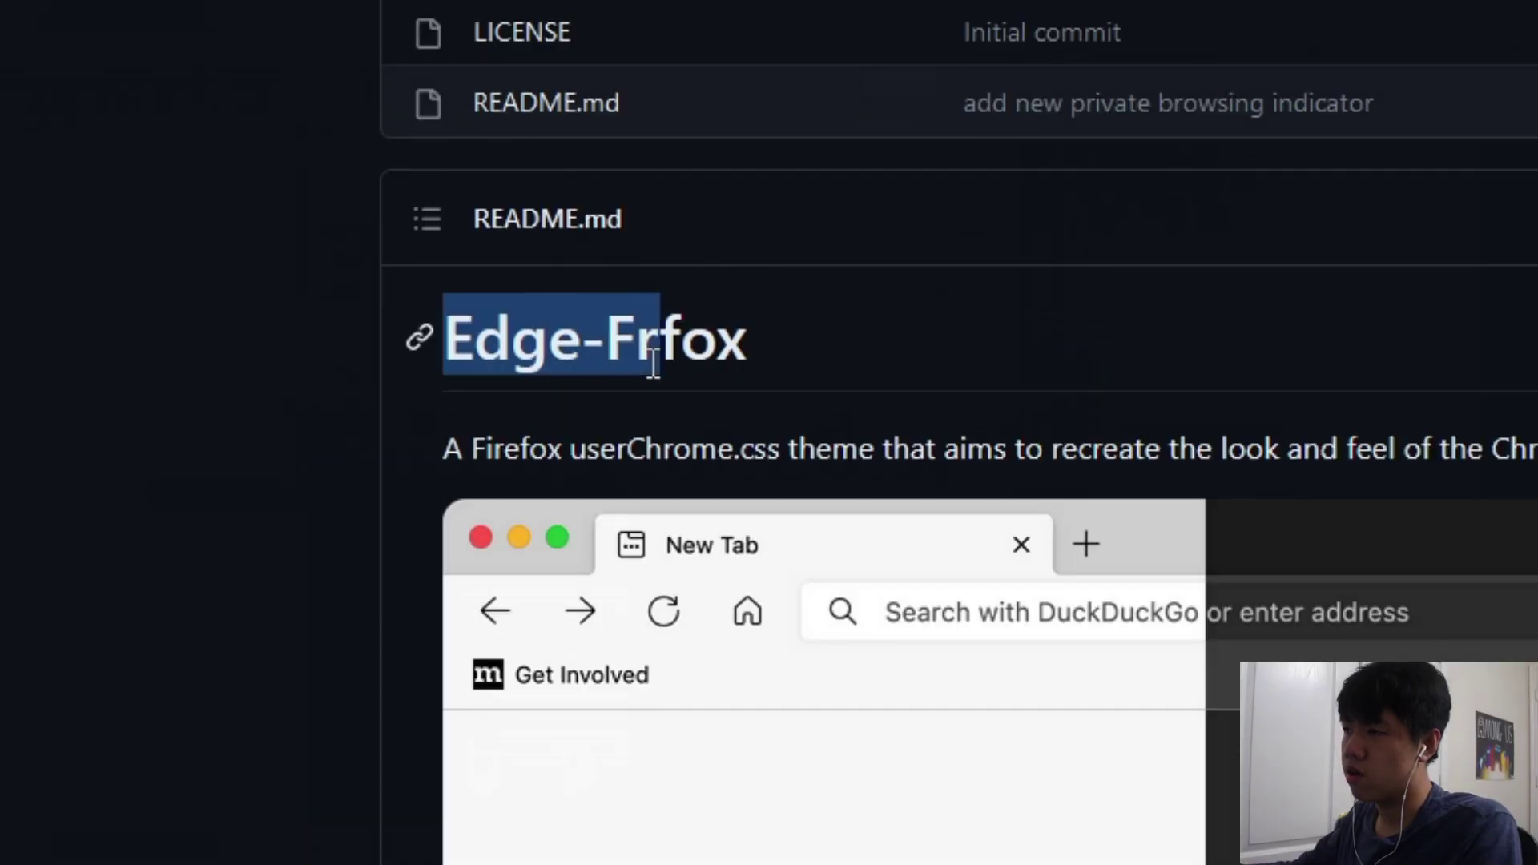
drag(654, 365, 818, 362)
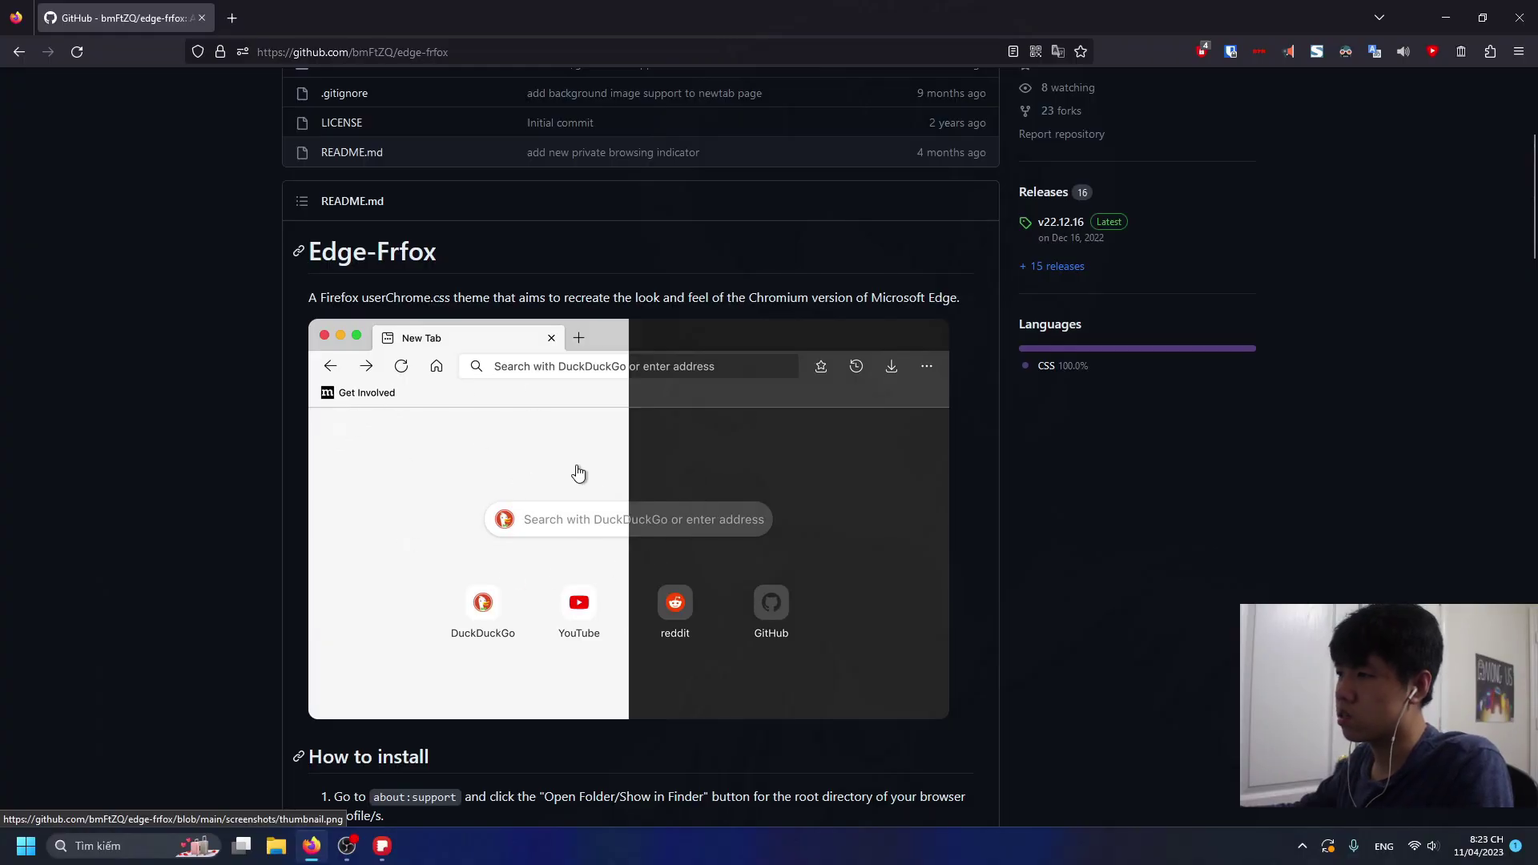
scroll(578, 472, down, 2)
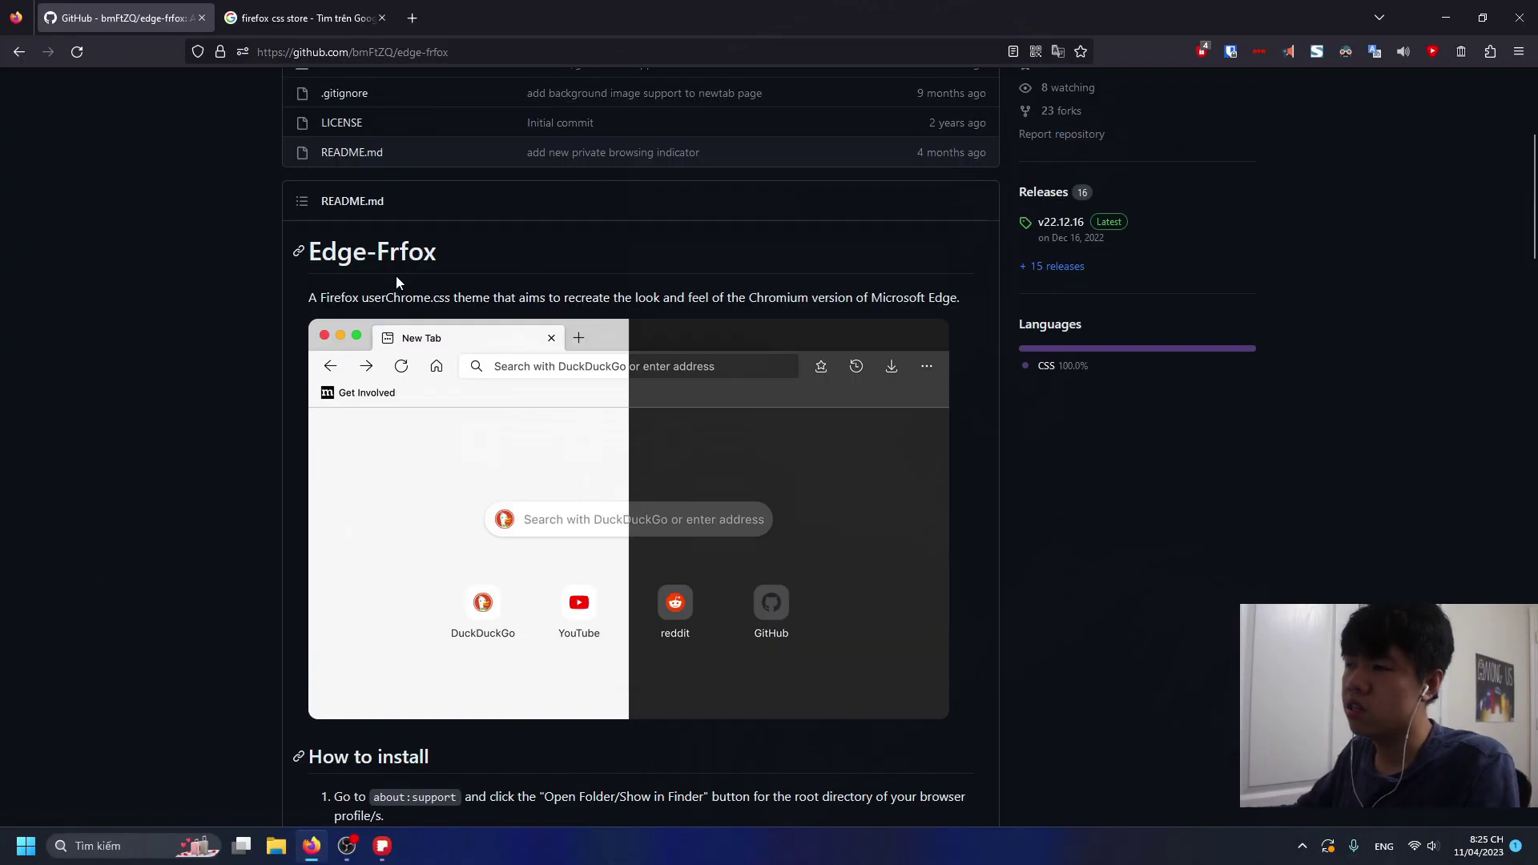
- On FirefoxCSS Store, search themes for 'edge' and open the Edge-Frfox card's GitHub repository
key(ctrl+Tab)
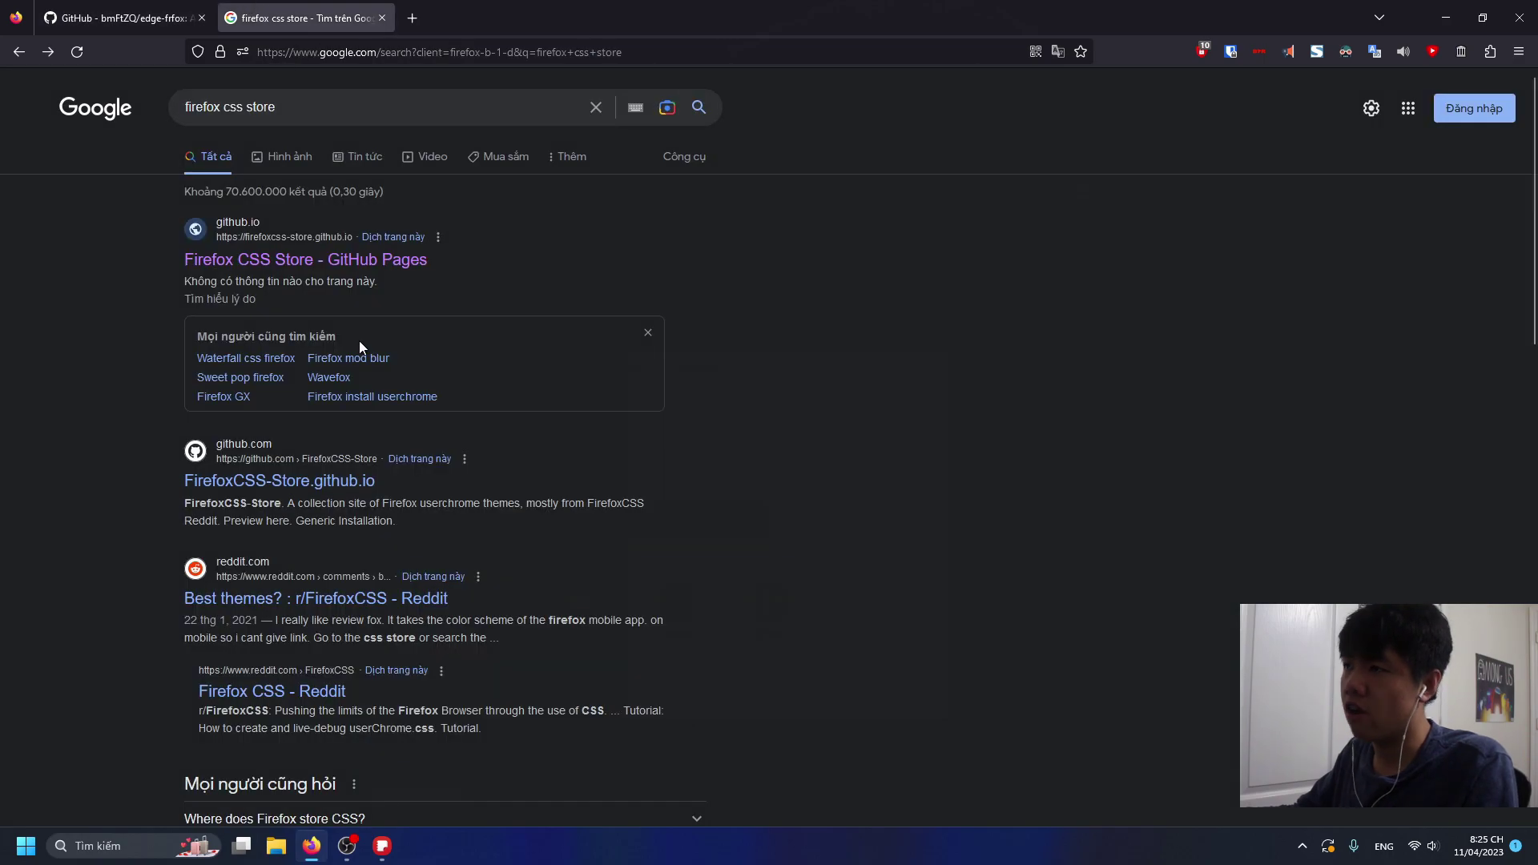
click(246, 271)
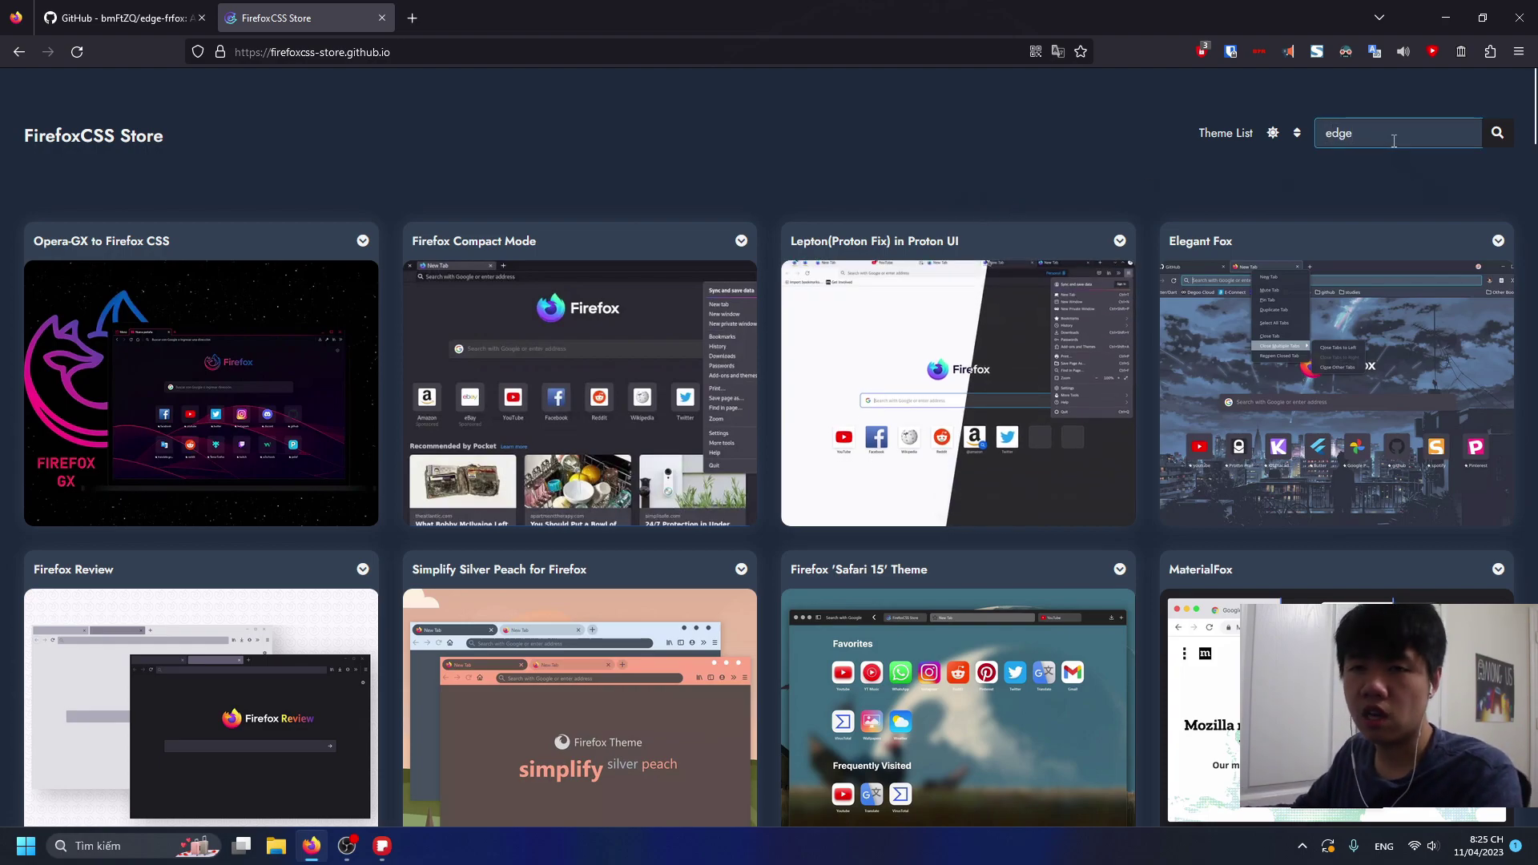
click(1498, 136)
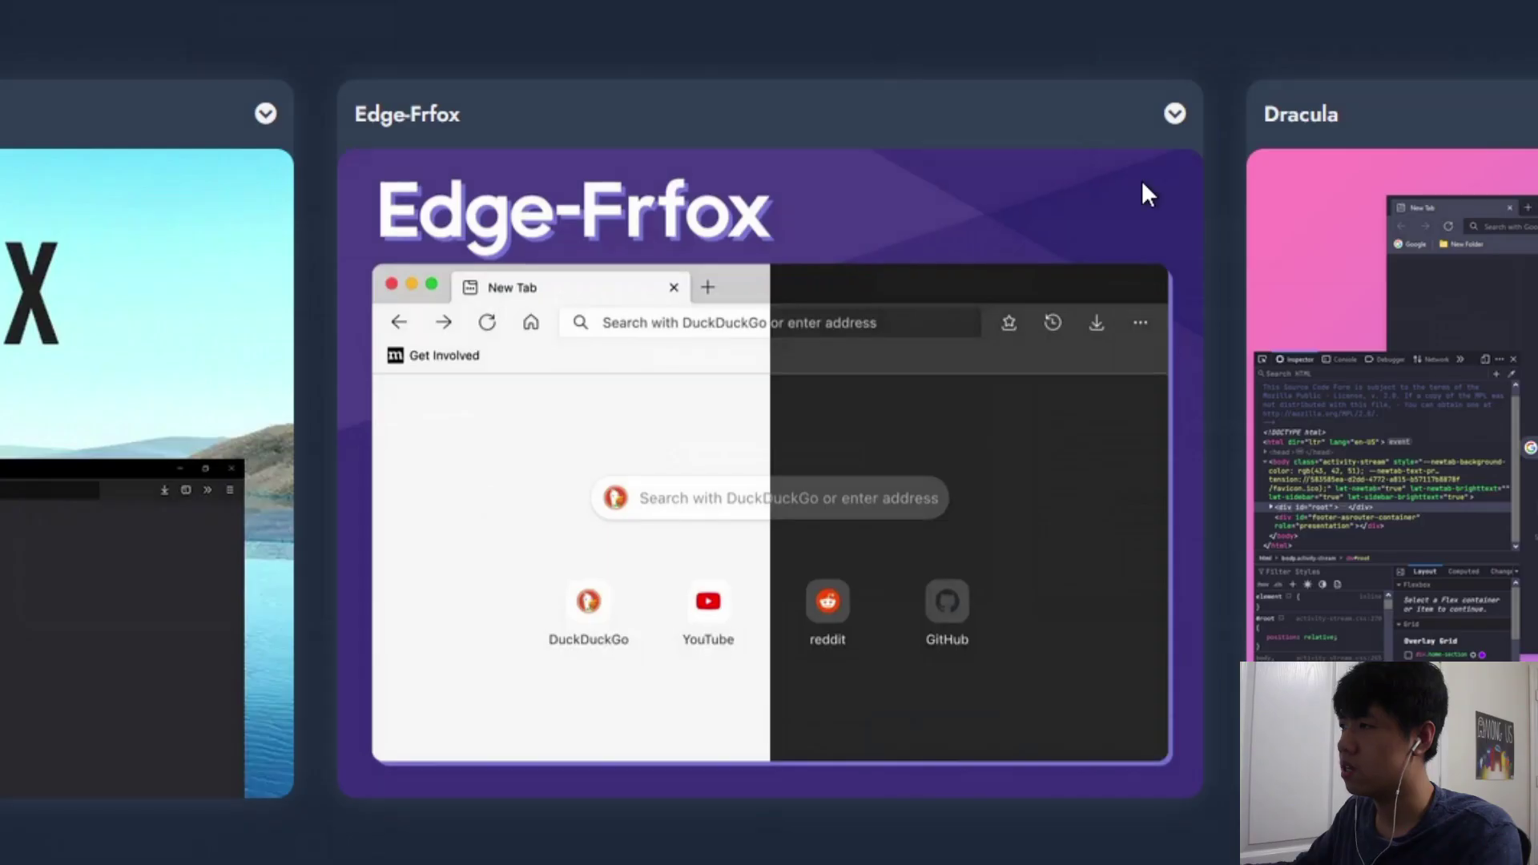
mouse_move(646, 388)
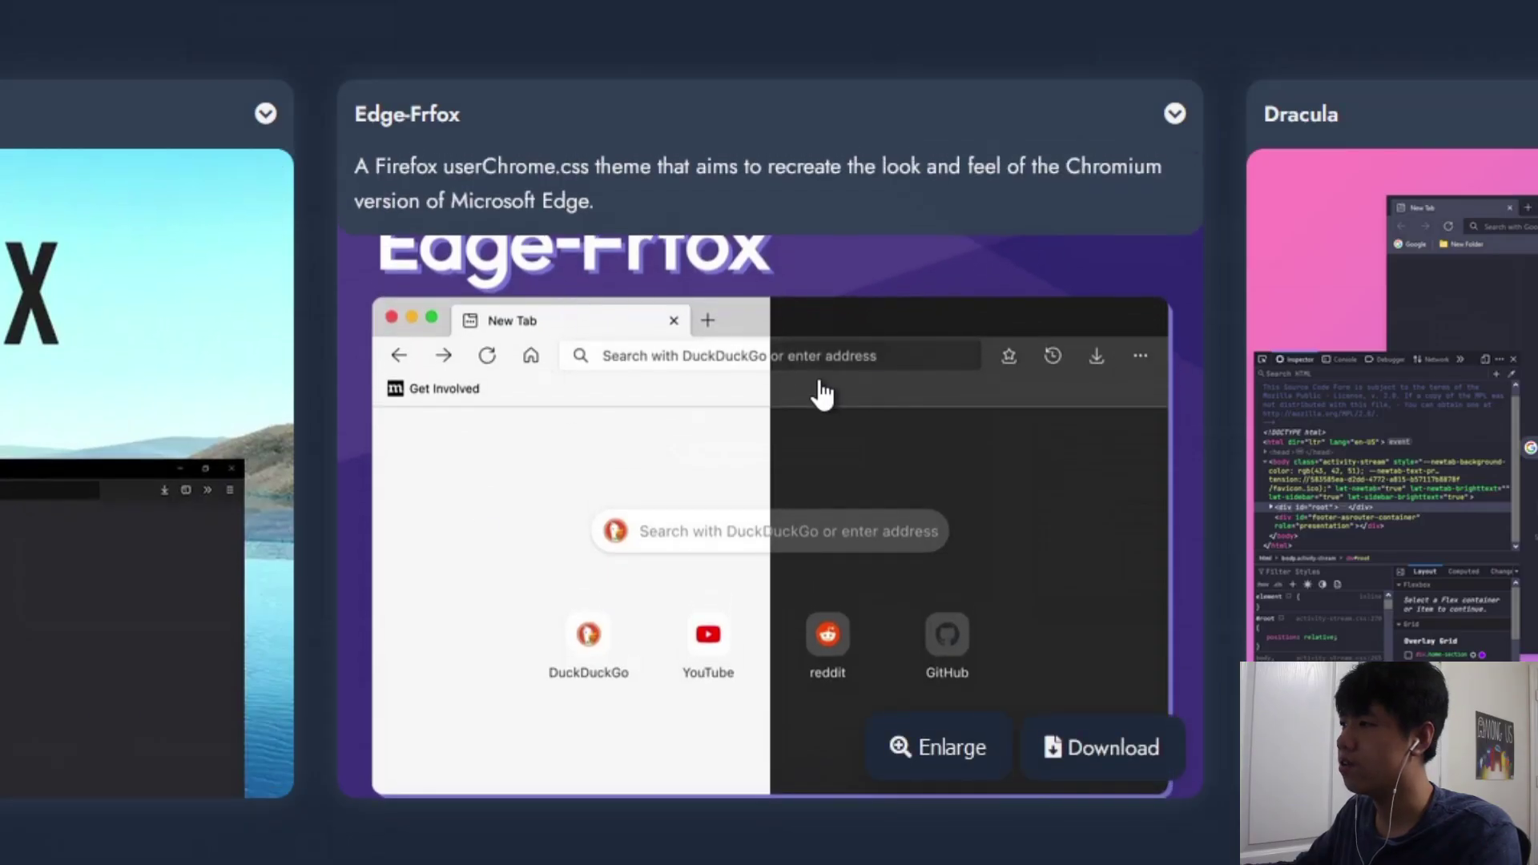
mouse_move(215, 365)
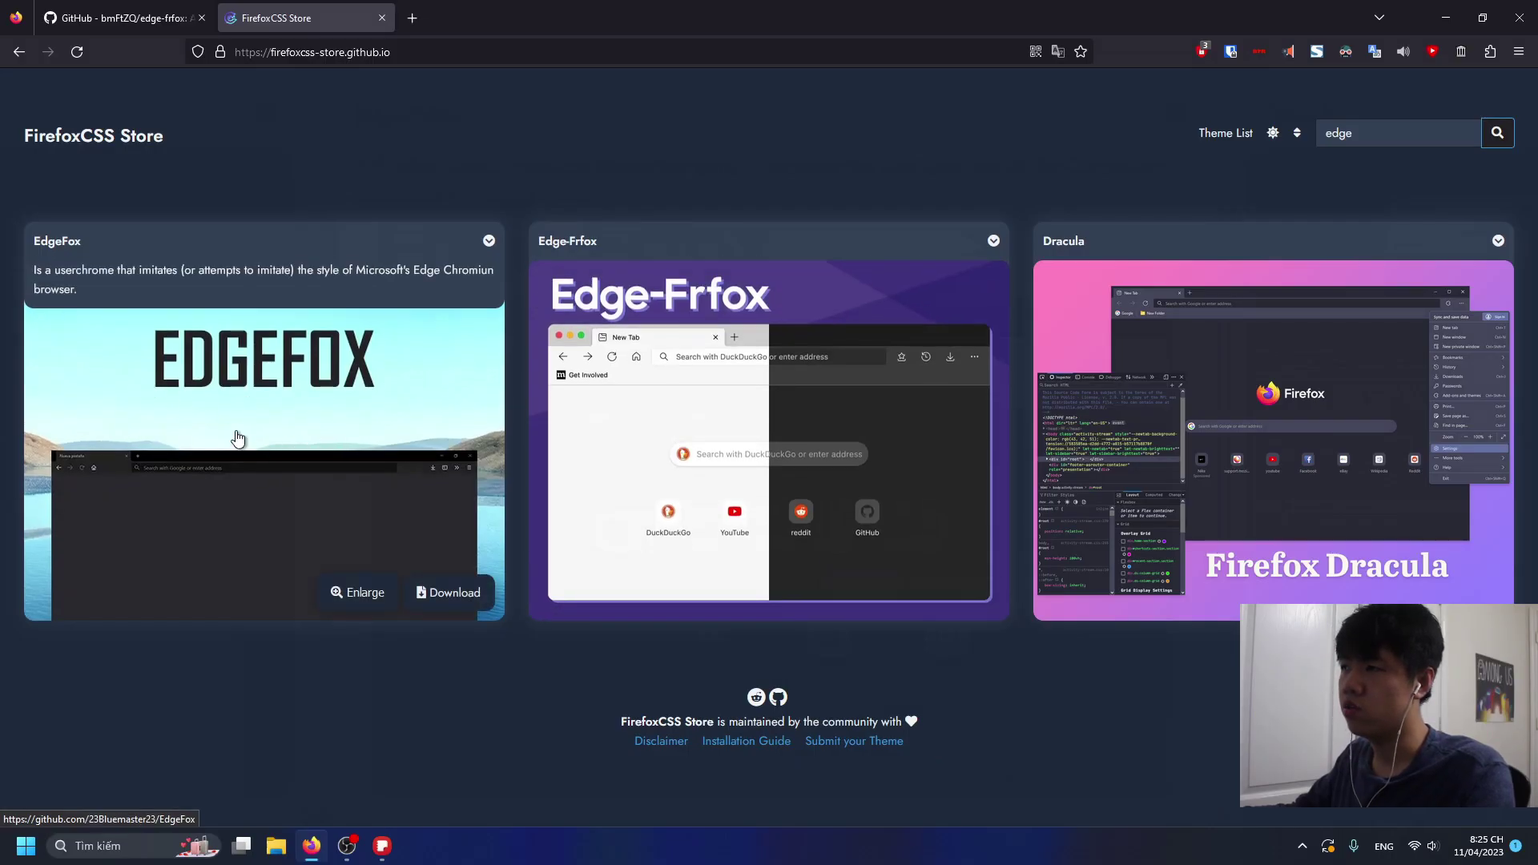
mouse_move(560, 457)
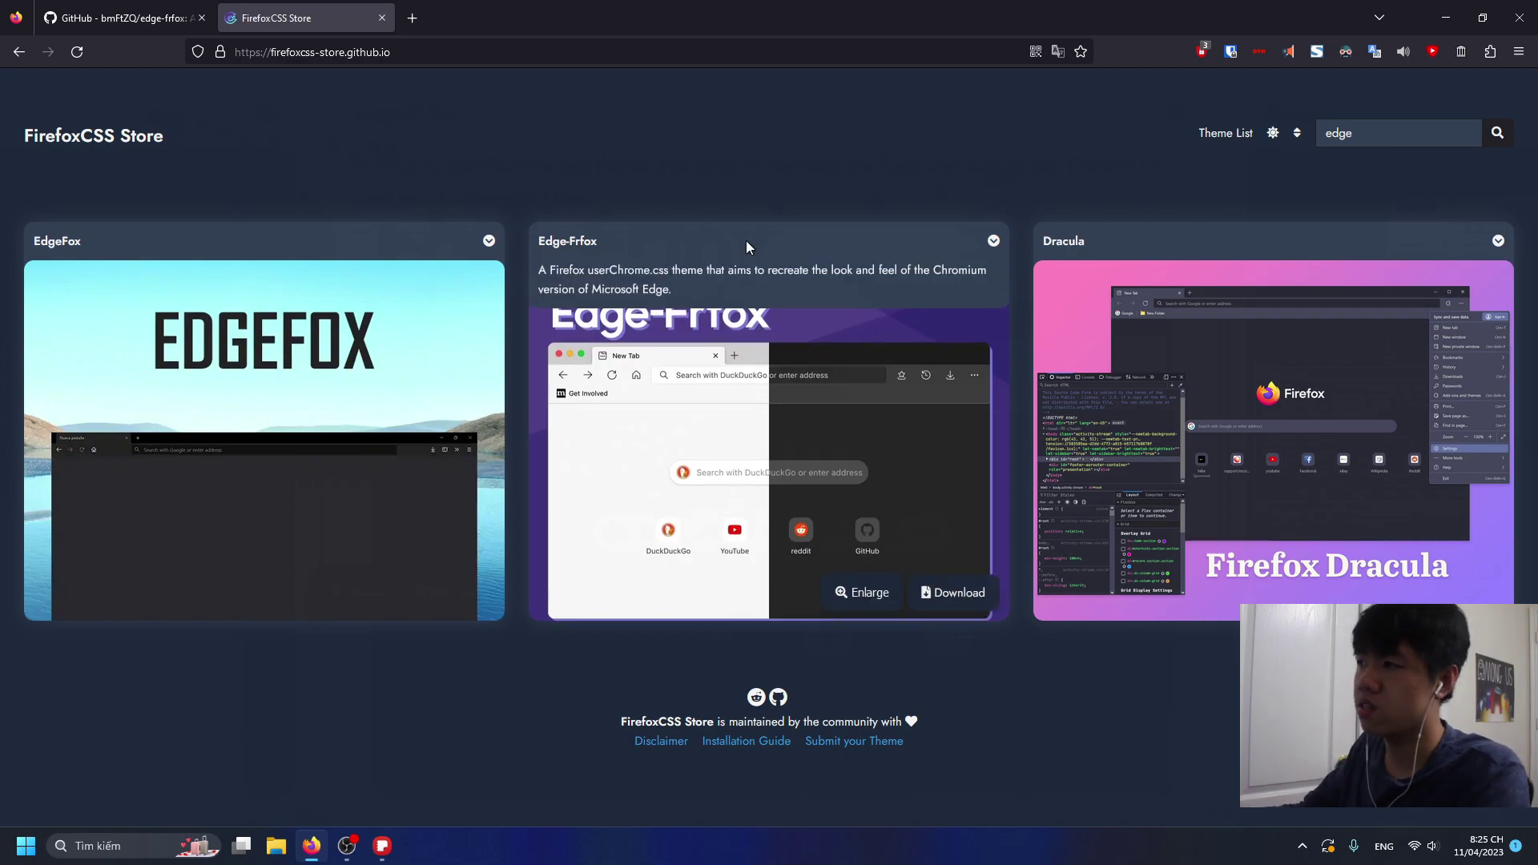
click(609, 360)
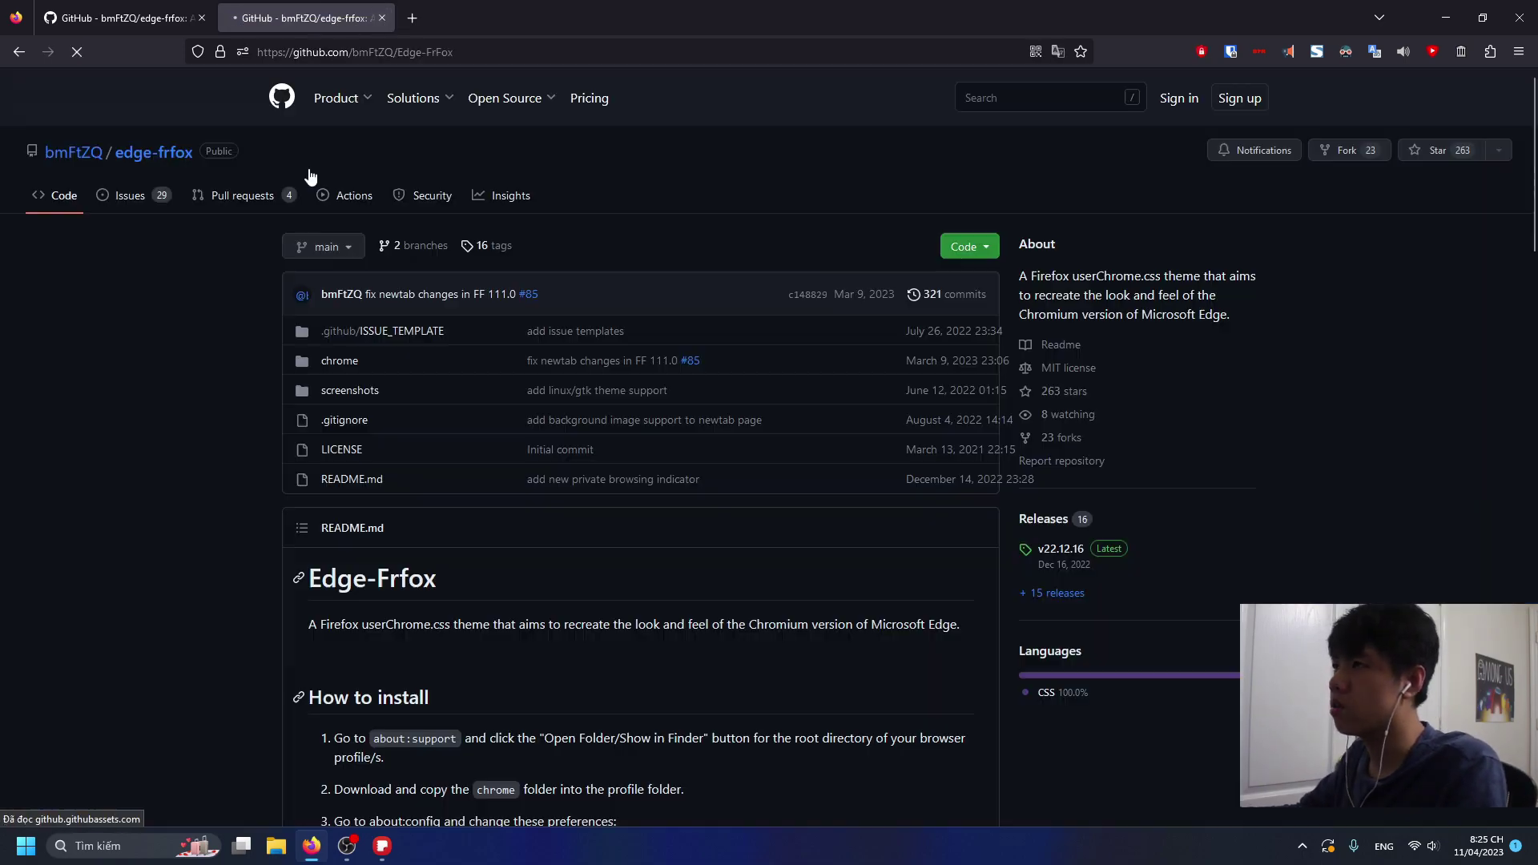
- Flip between the two Edge-Frfox repository tabs and scroll through the README's install and preferences sections
scroll(573, 309, down, 1)
scroll(573, 311, down, 2)
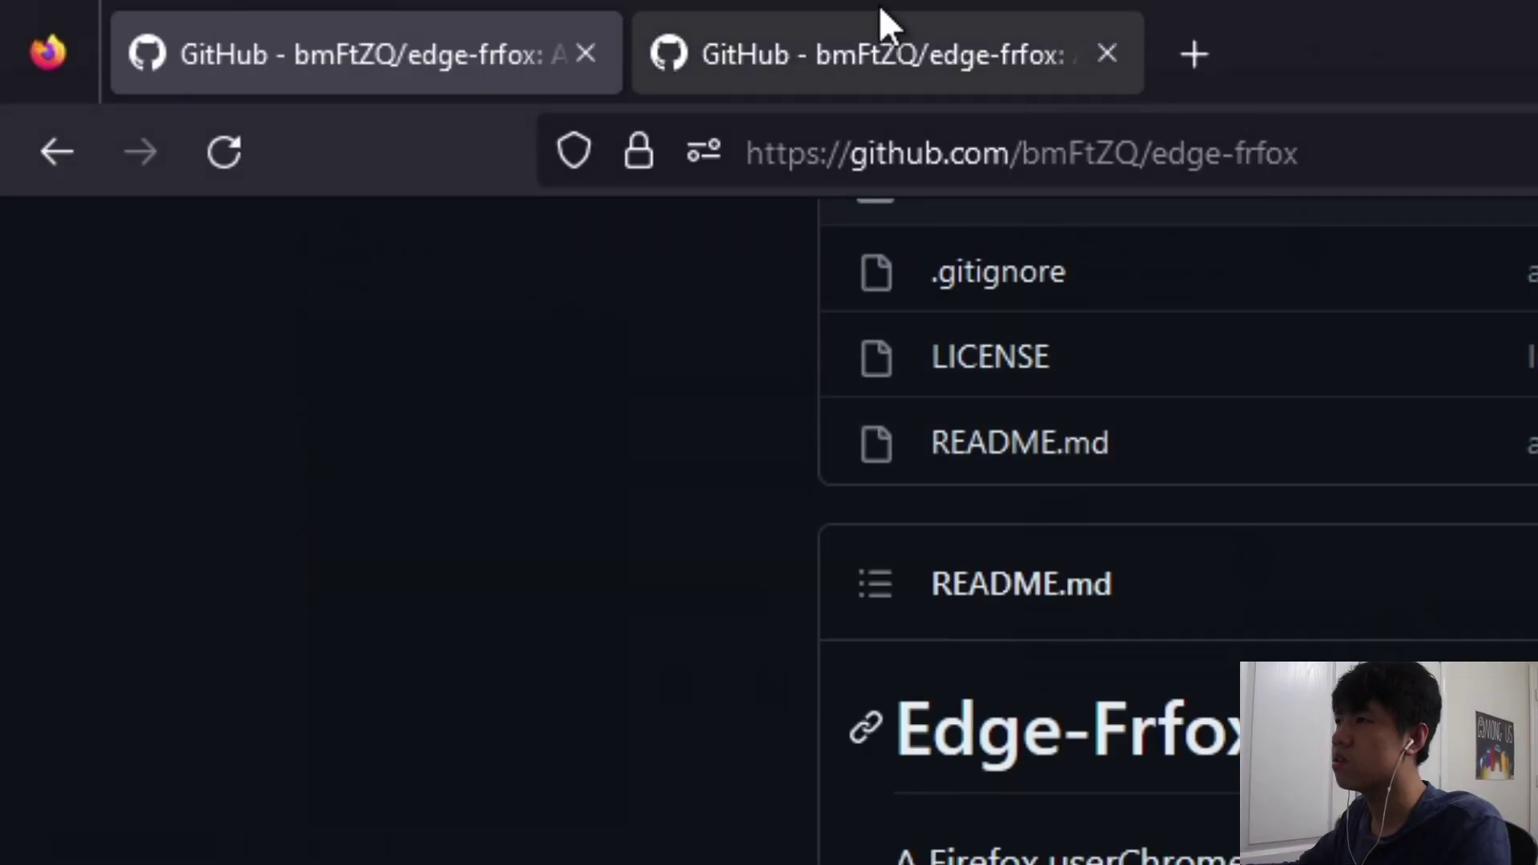
click(714, 11)
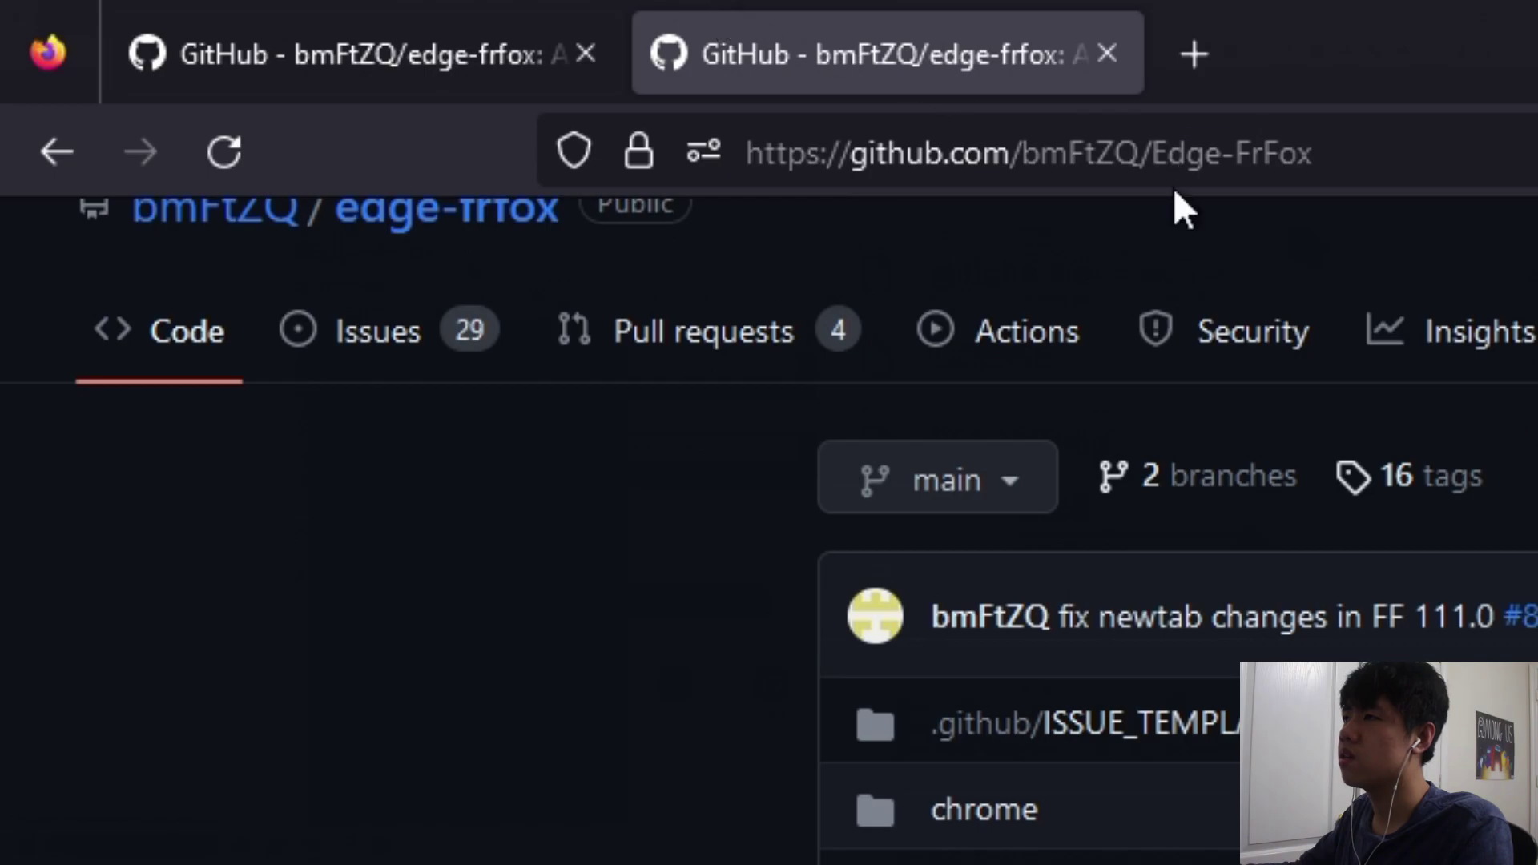
click(446, 58)
click(798, 55)
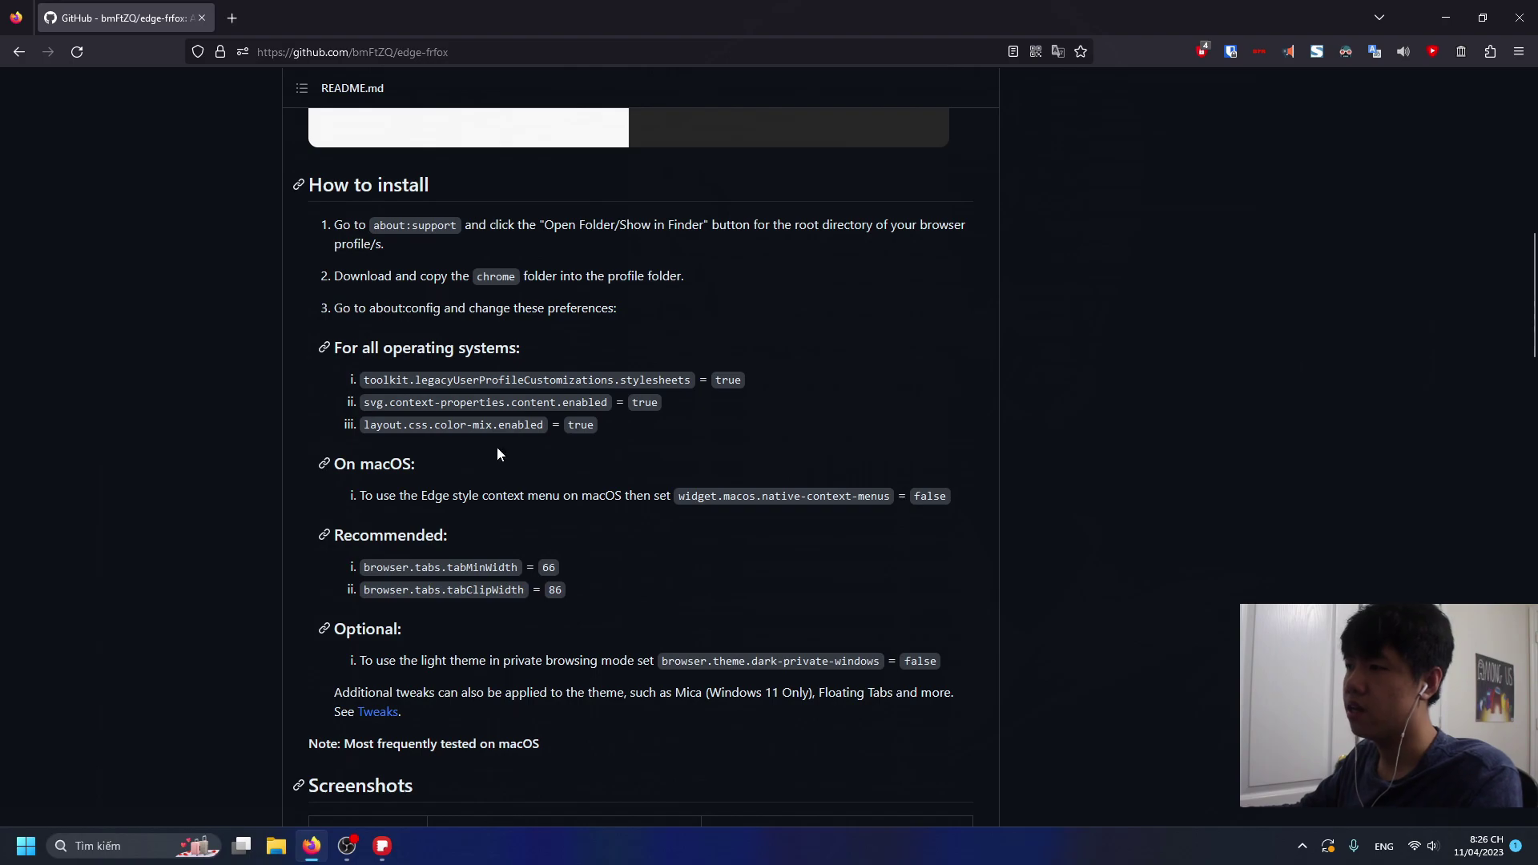
scroll(705, 515, down, 5)
scroll(1527, 302, up, 4)
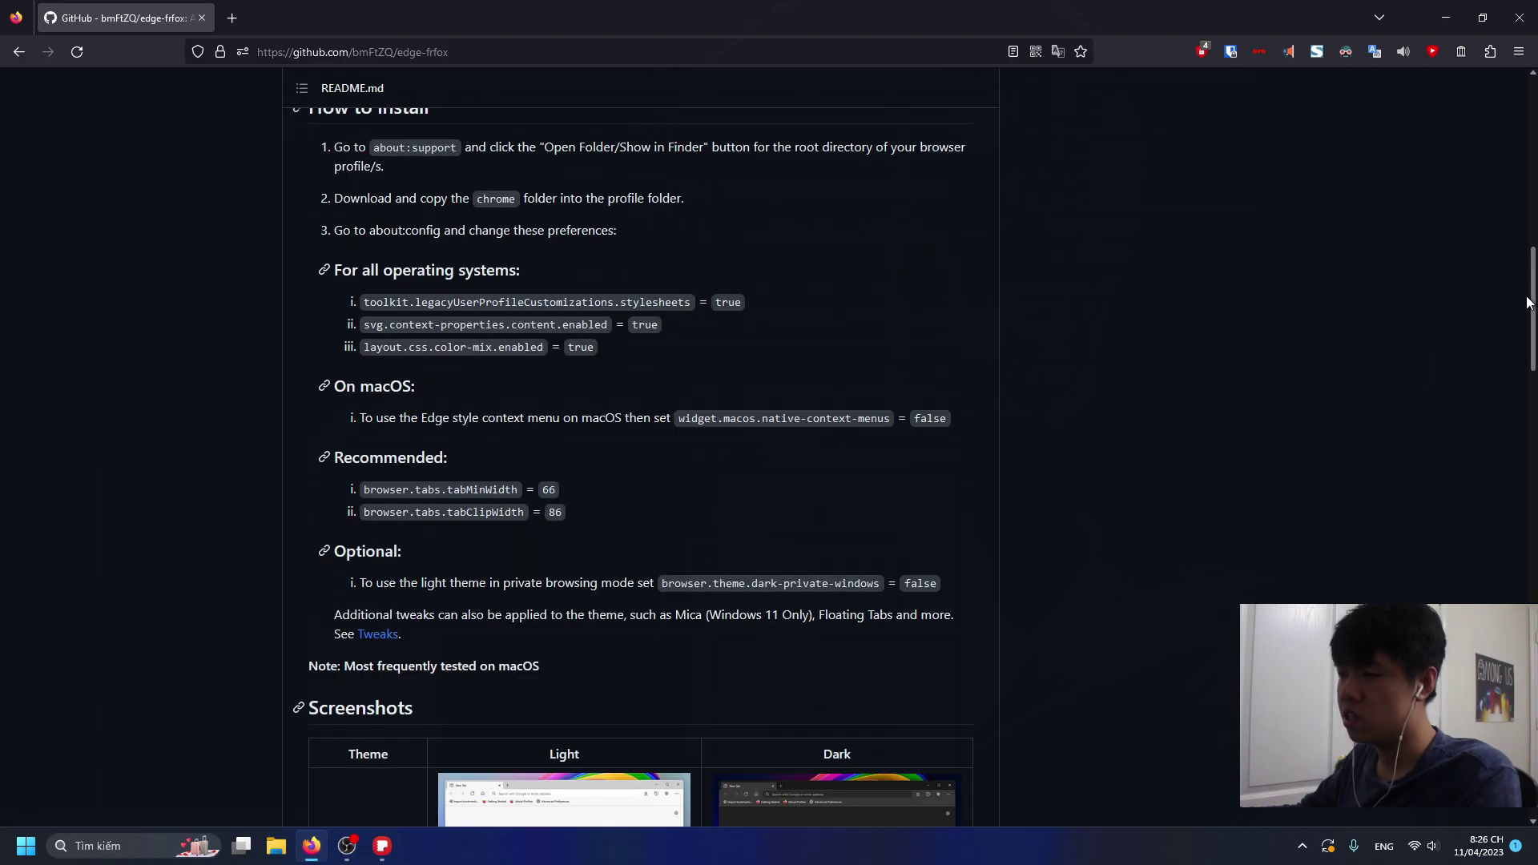
drag(1528, 302, 1528, 180)
scroll(978, 458, up, 3)
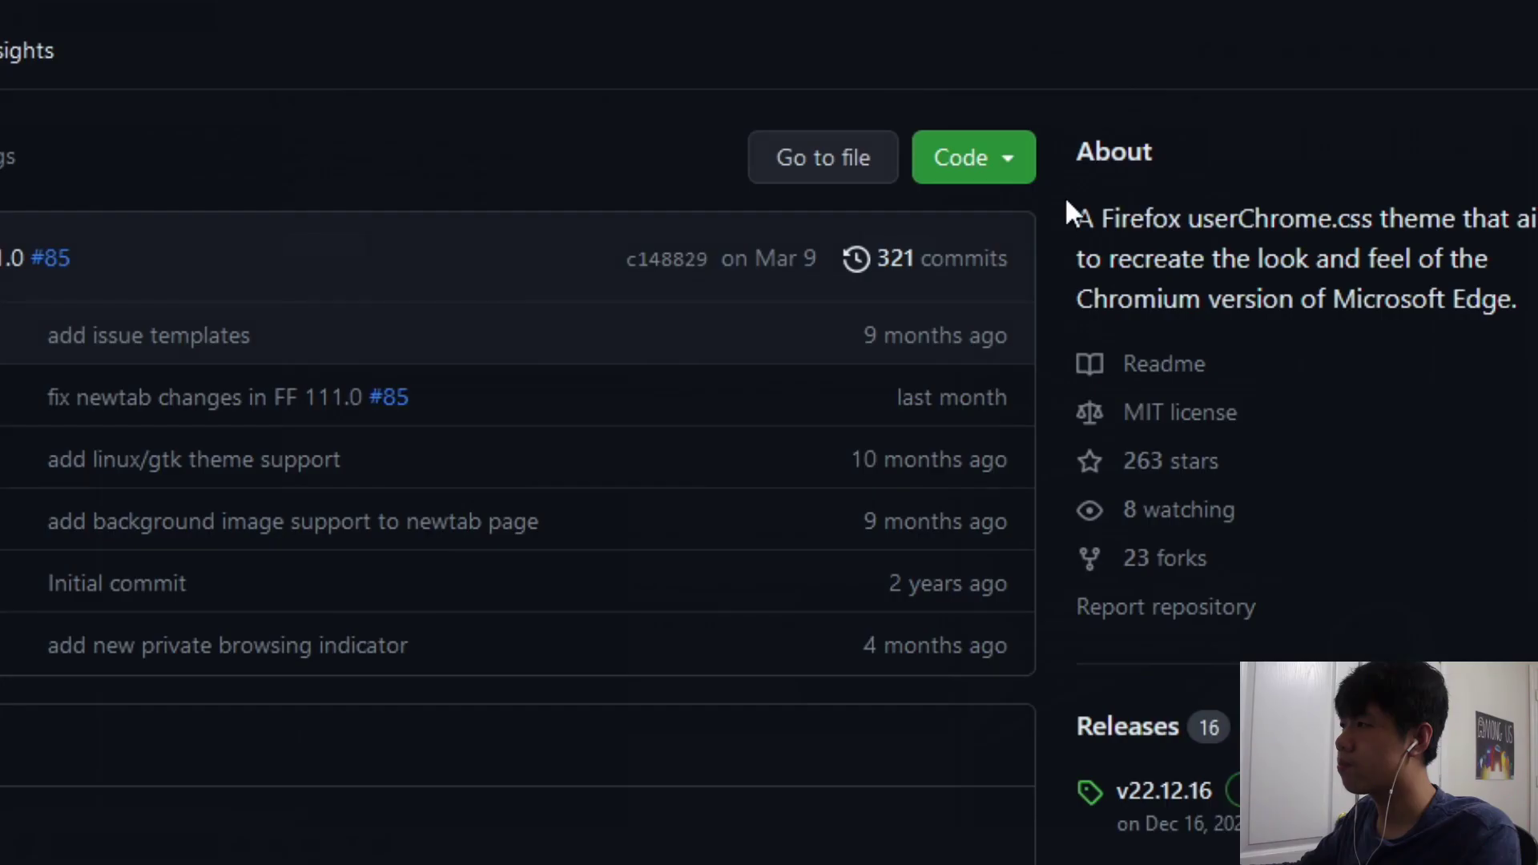
- Download the repository as edge-frfox-main ZIP and save it to Downloads
click(971, 178)
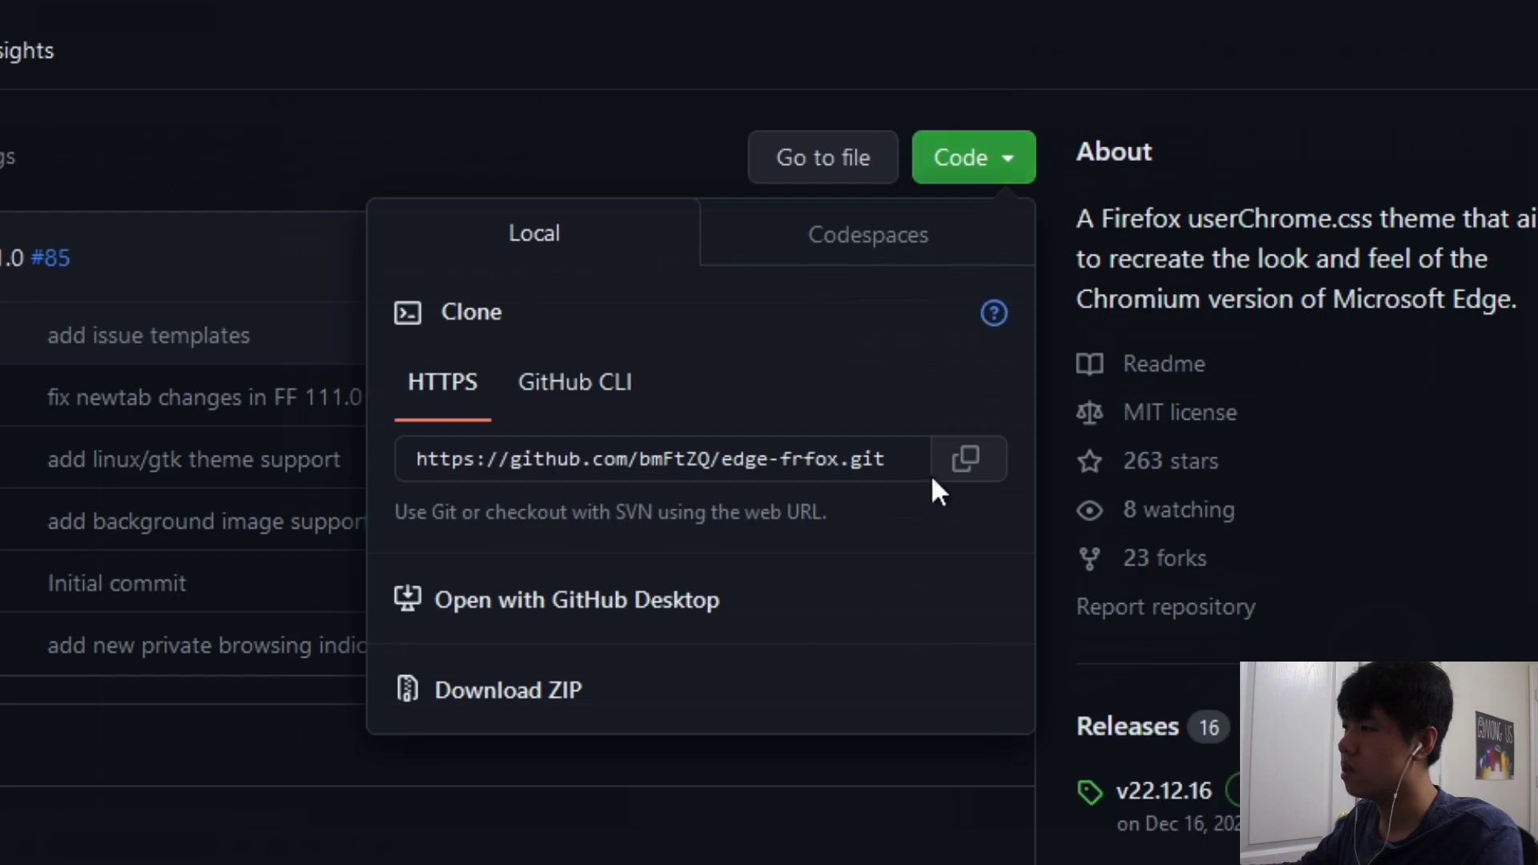
click(493, 697)
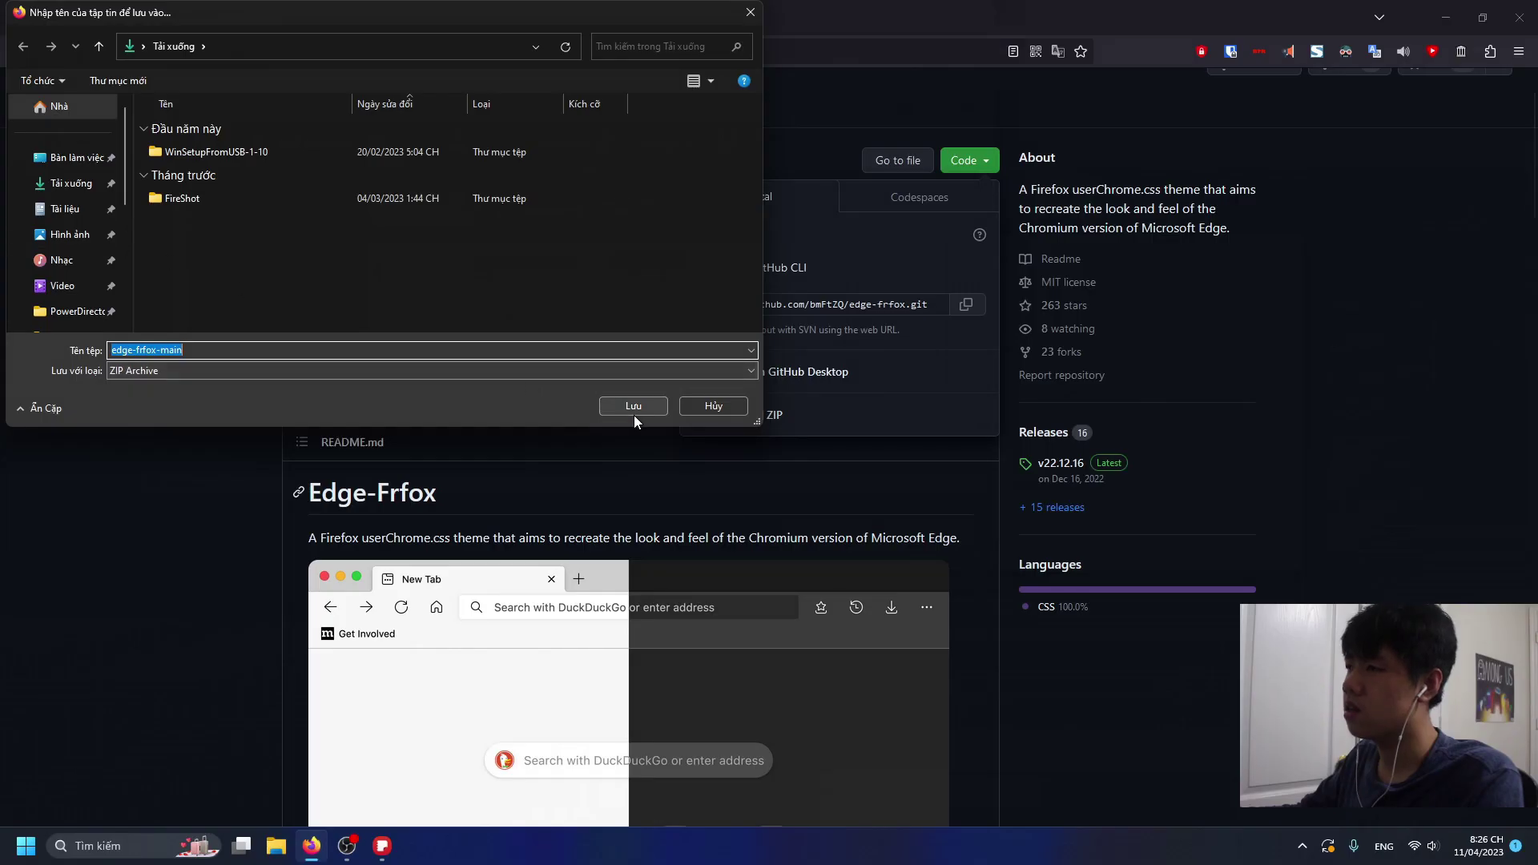
click(634, 410)
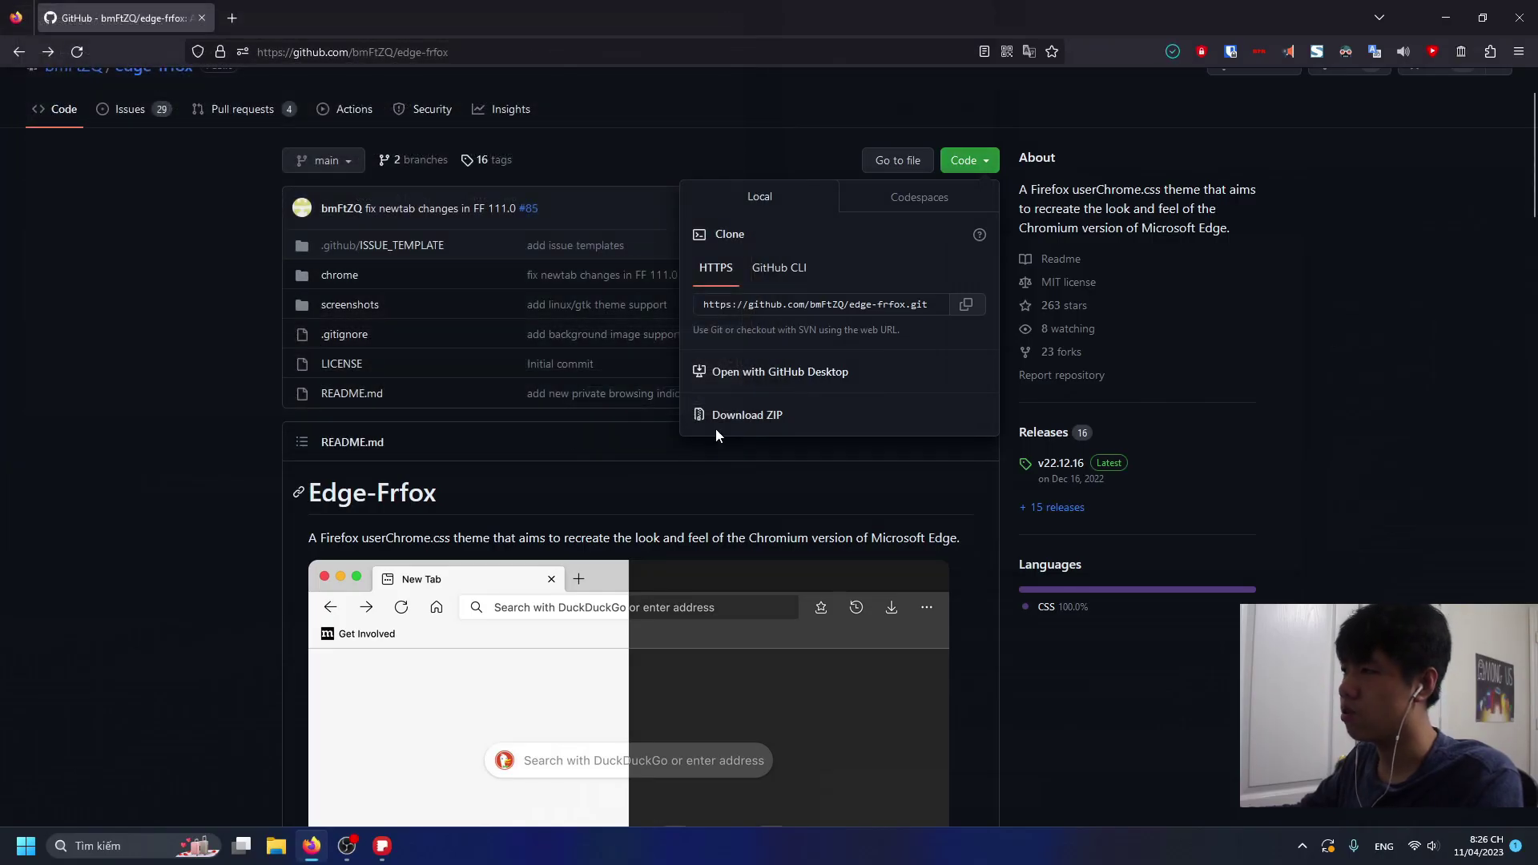
click(1220, 390)
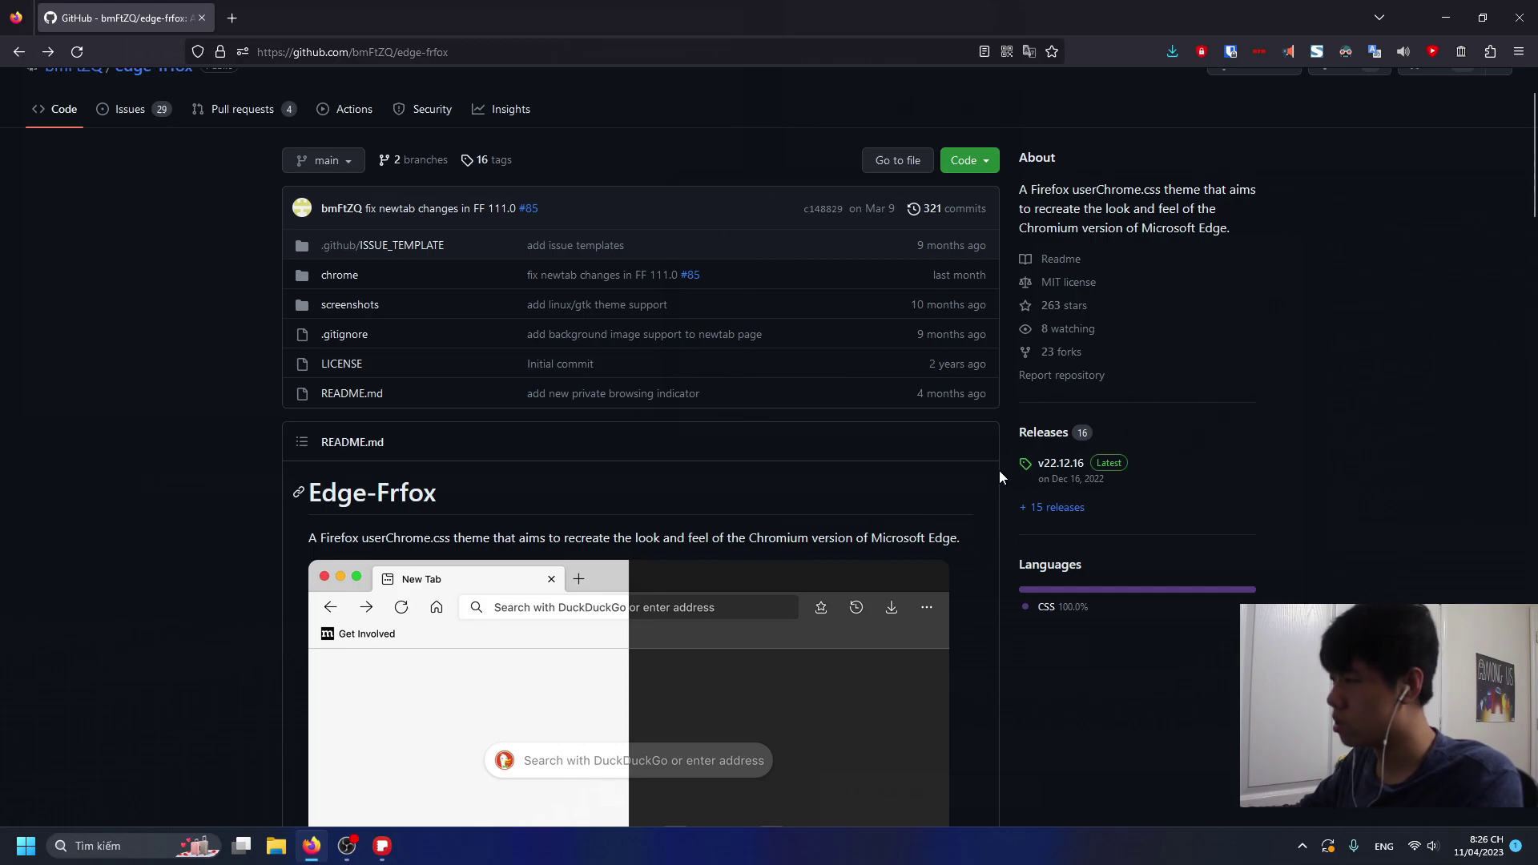
- Download the Source code (zip) from the v22.12.16 release
click(1055, 470)
scroll(529, 569, down, 2)
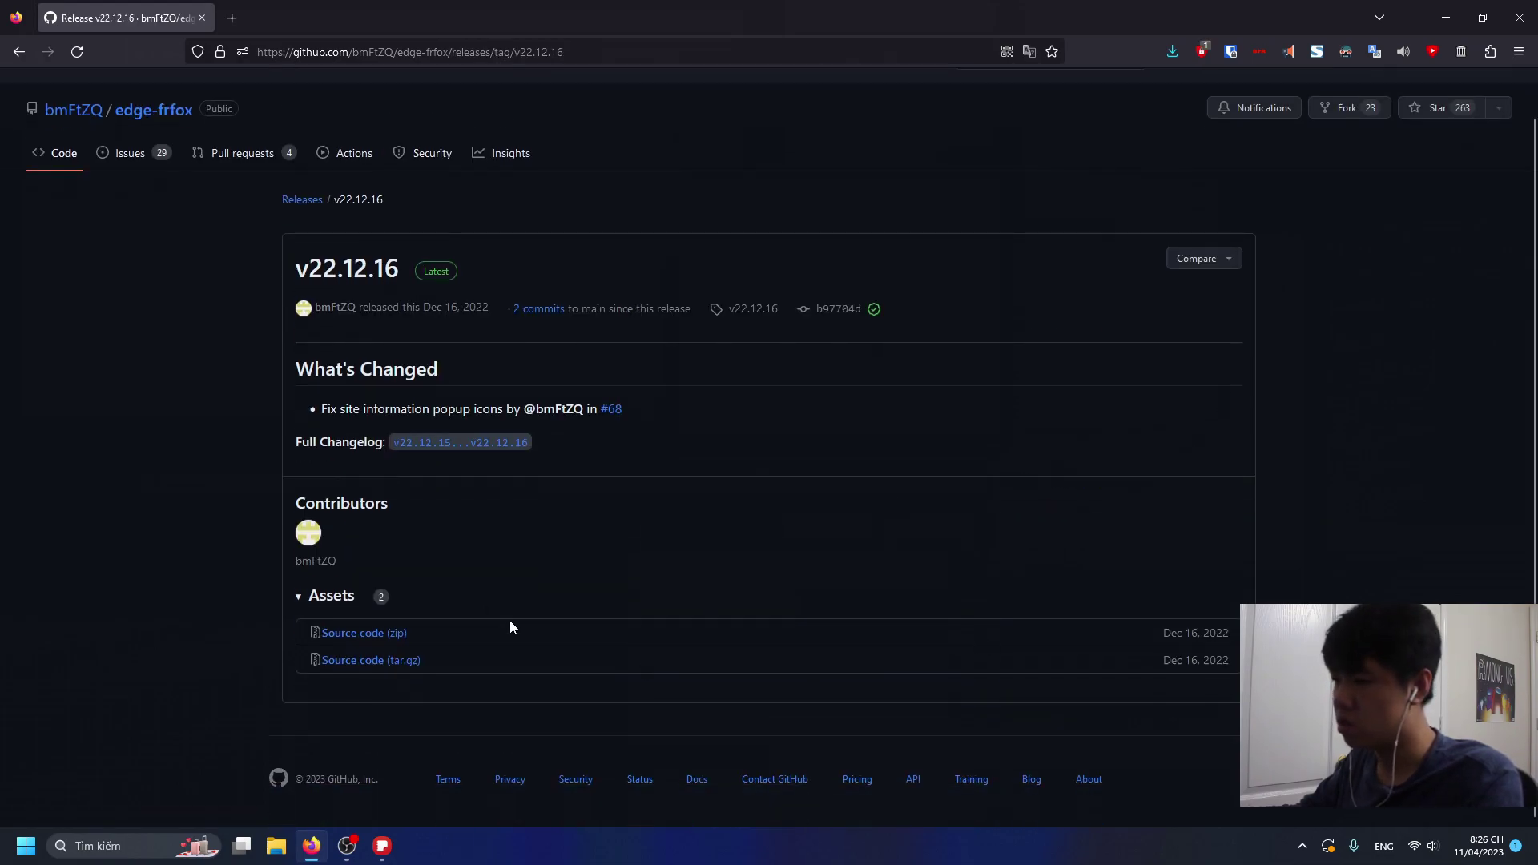
click(387, 638)
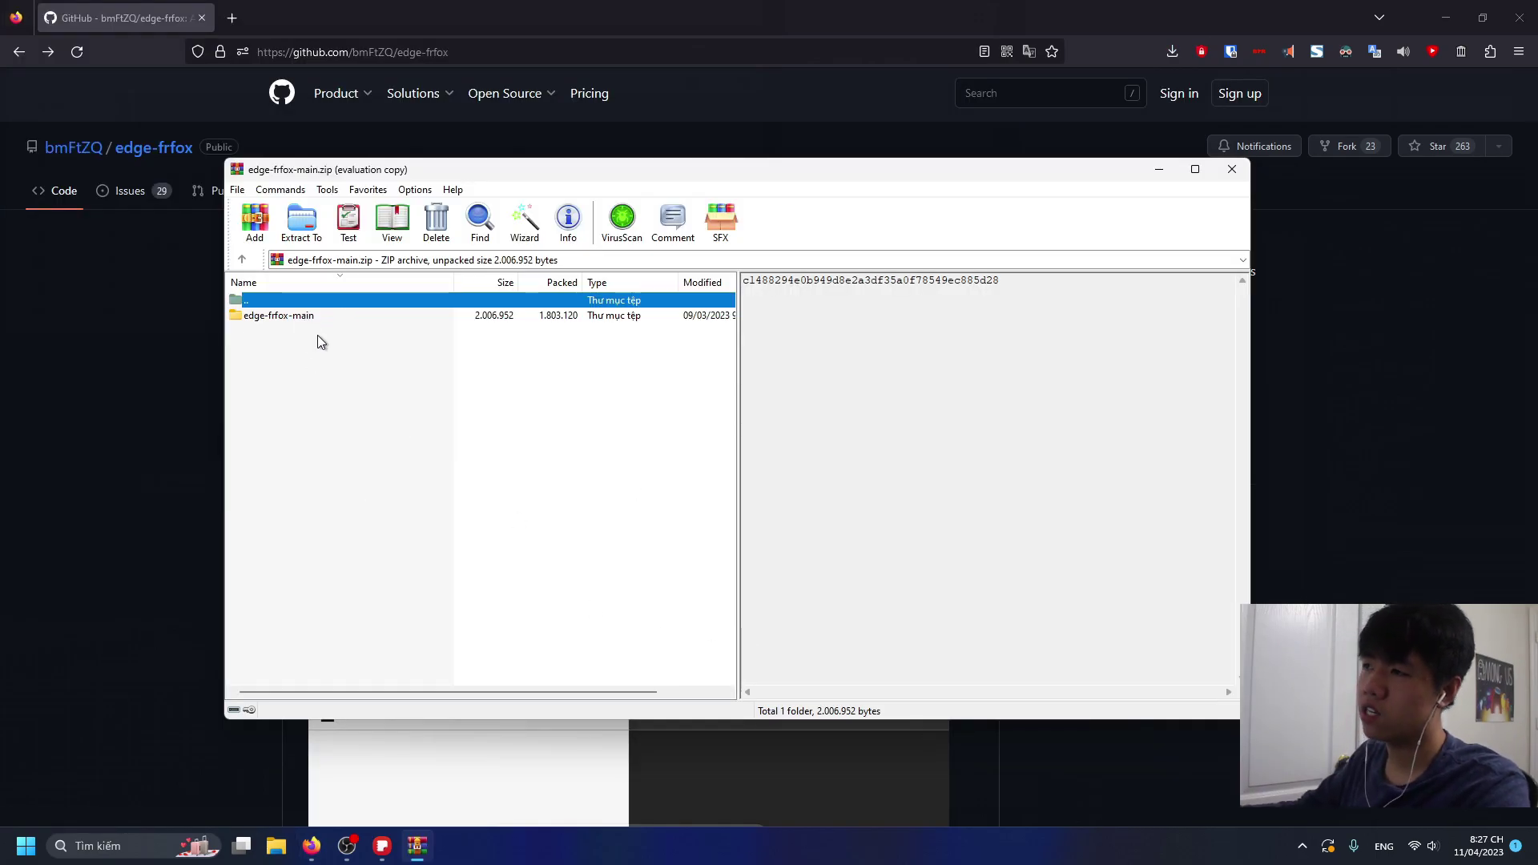
- Open the about:support Troubleshooting Information page in a new tab
click(312, 846)
key(ctrl+t)
text(about)
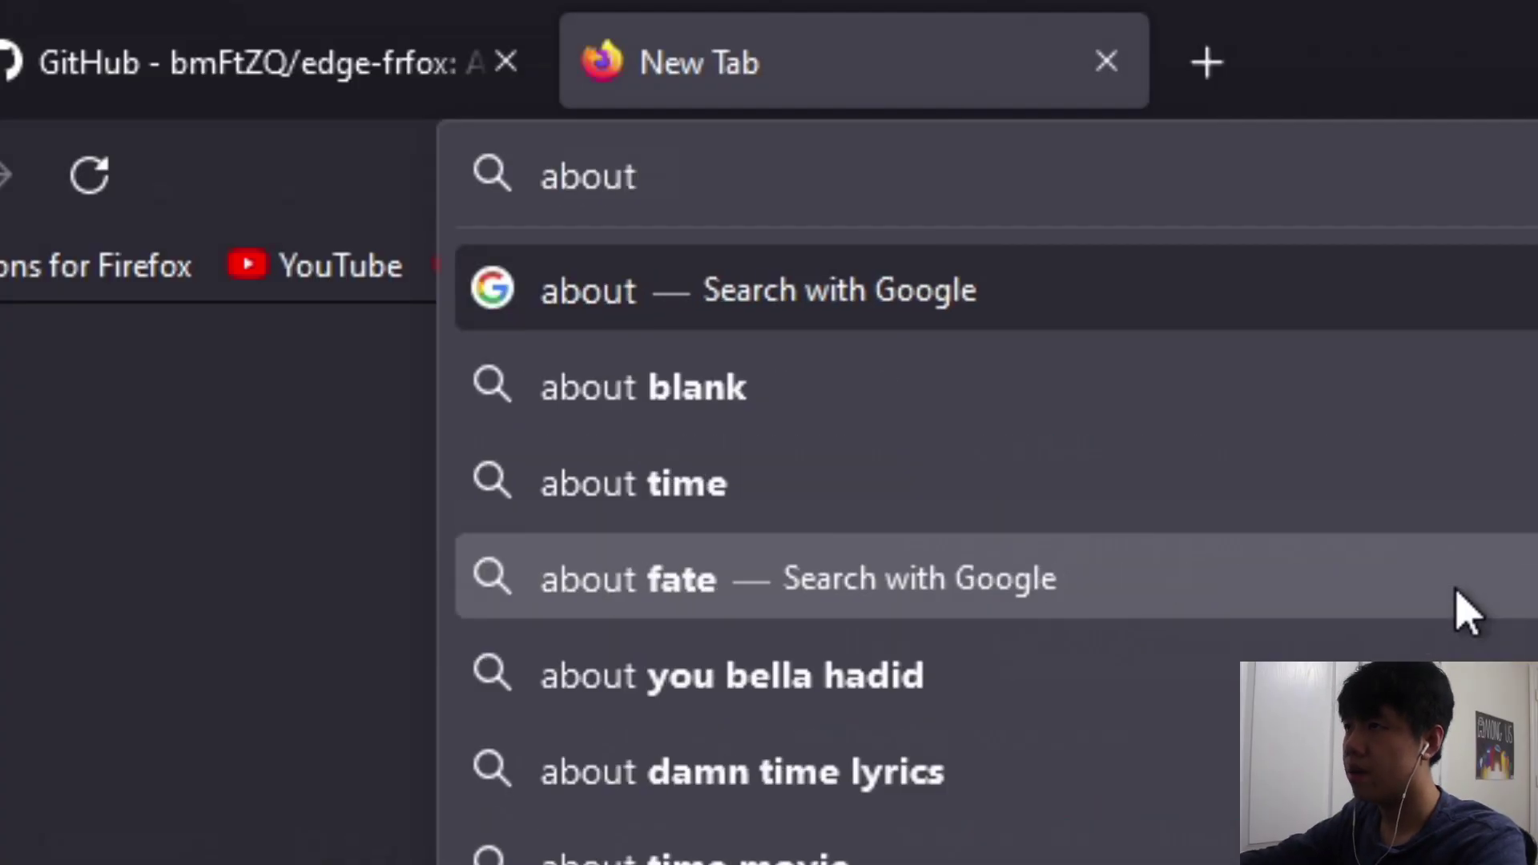
text(:support)
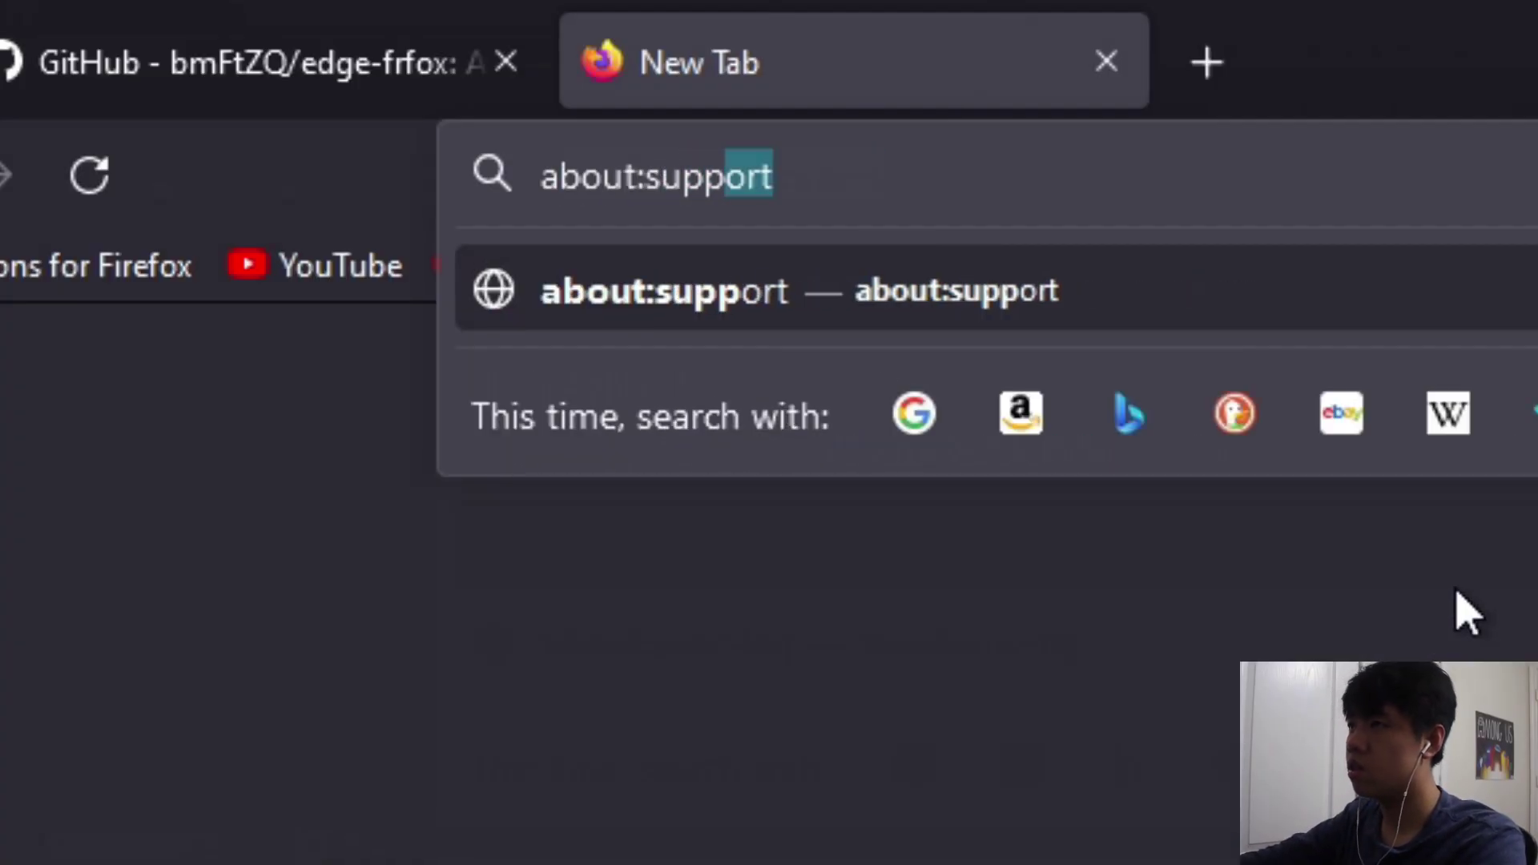
click(1095, 319)
- Open the about:profiles page in another new tab
key(ctrl+t)
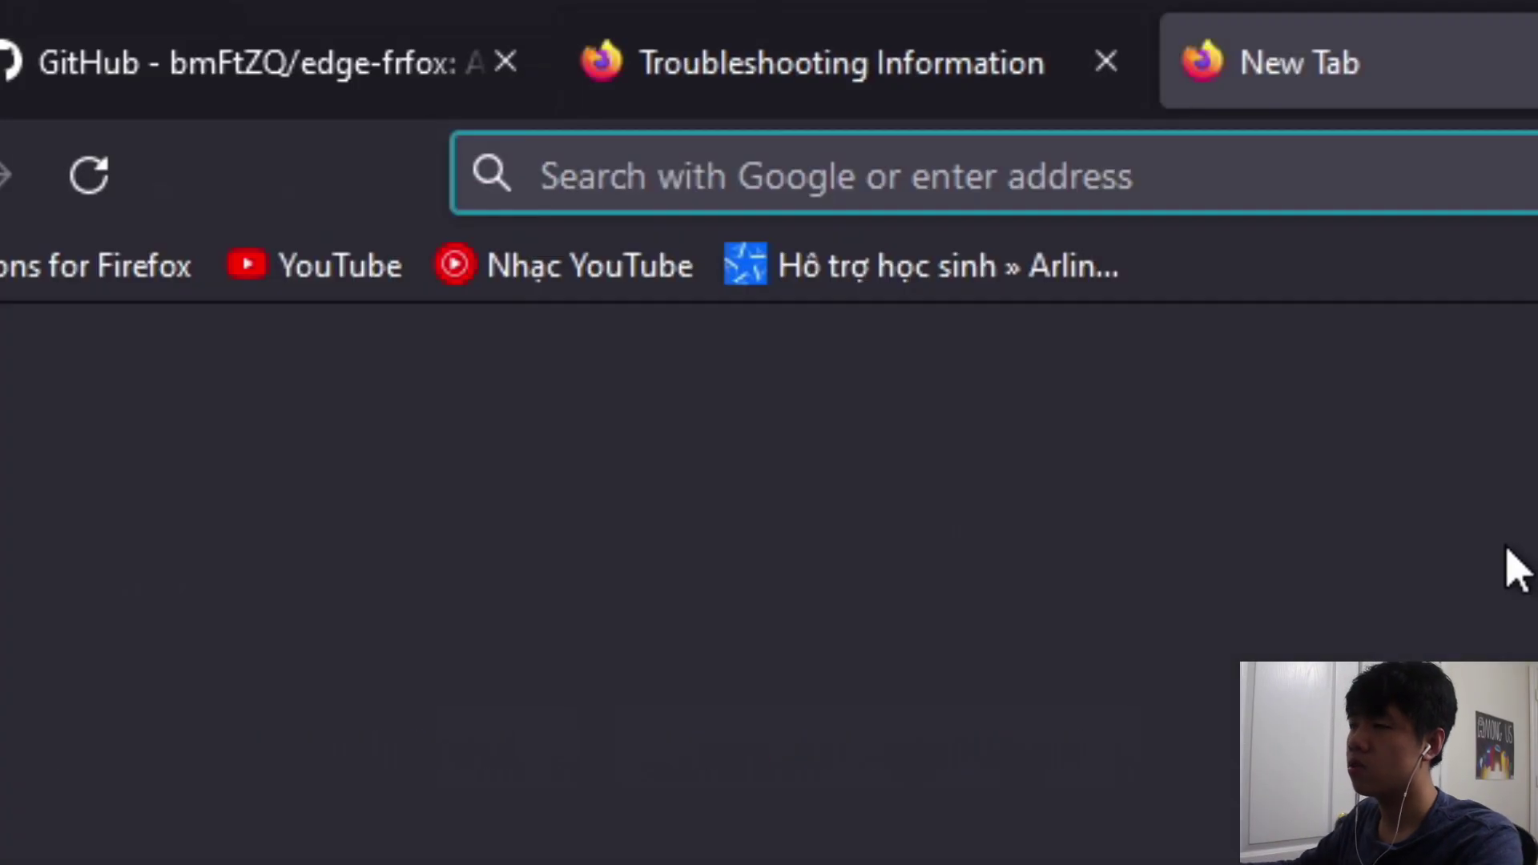
text(about:pro)
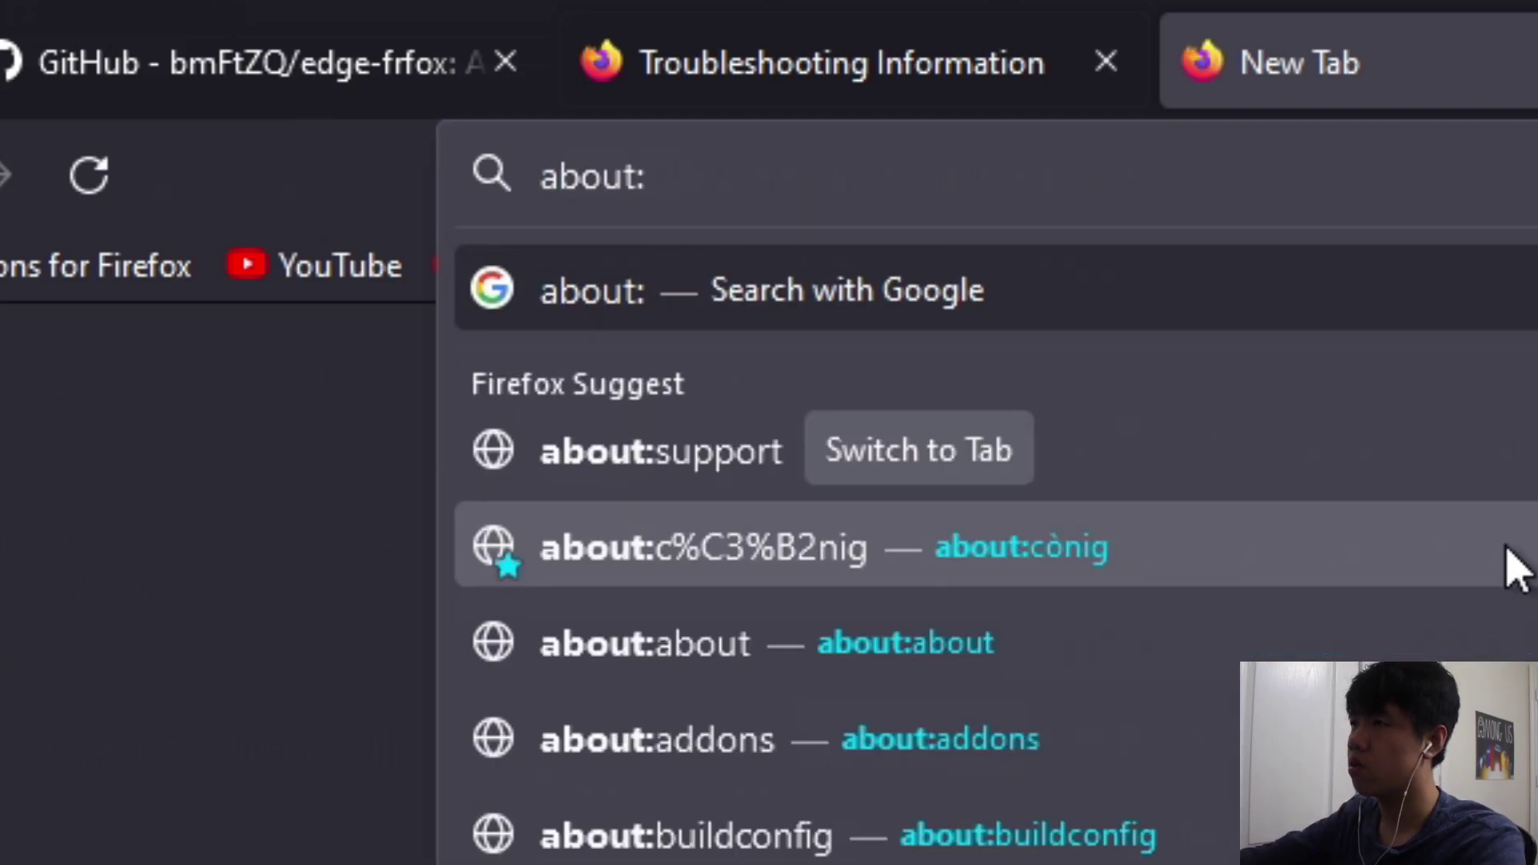
text(files)
key(Return)
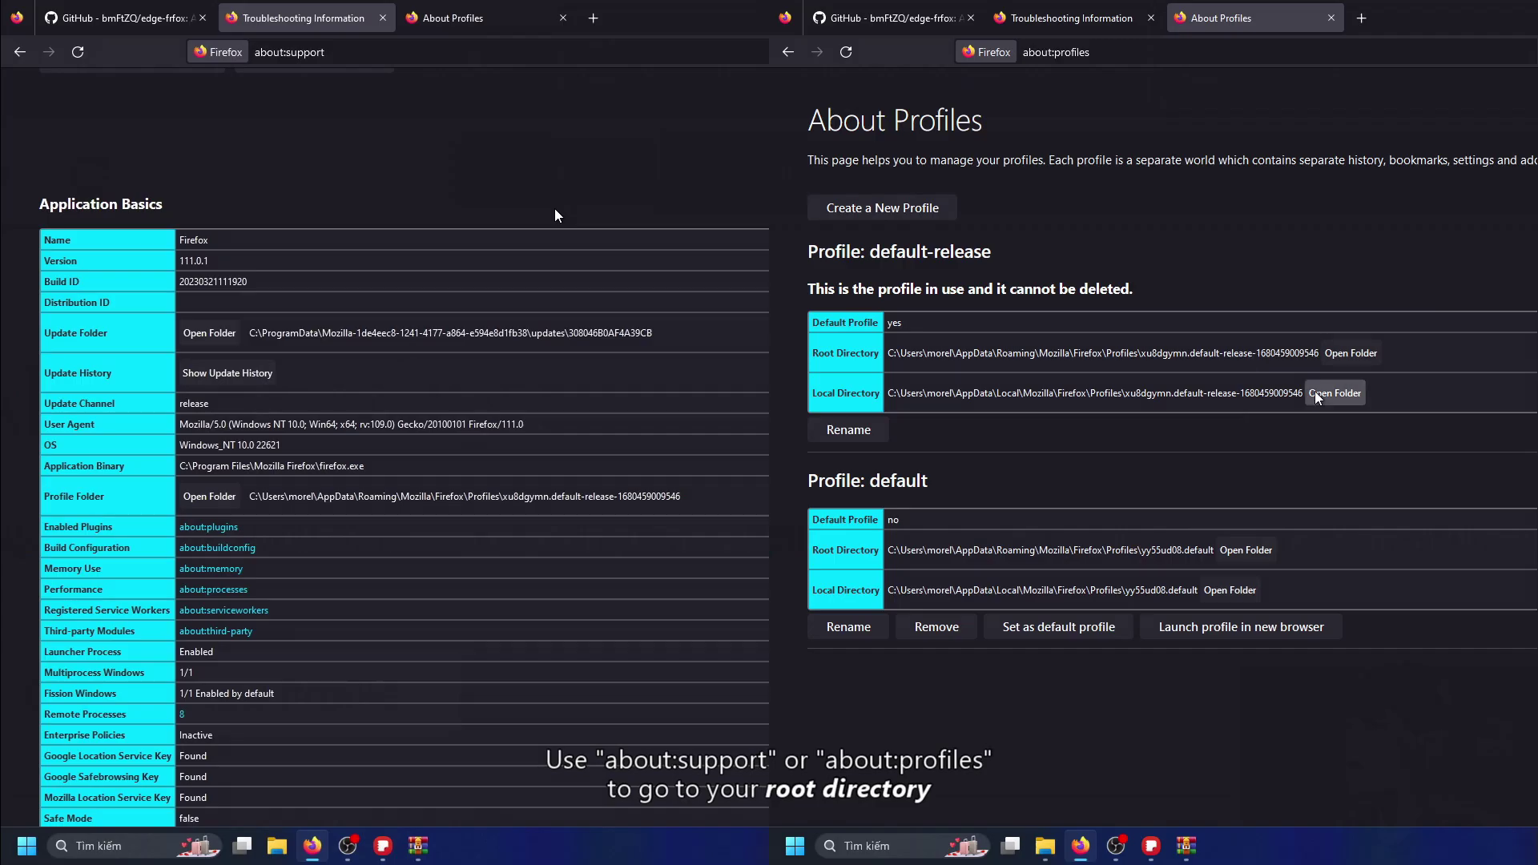
- Open the Firefox profile's root folder in a file window and move it aside
click(1342, 353)
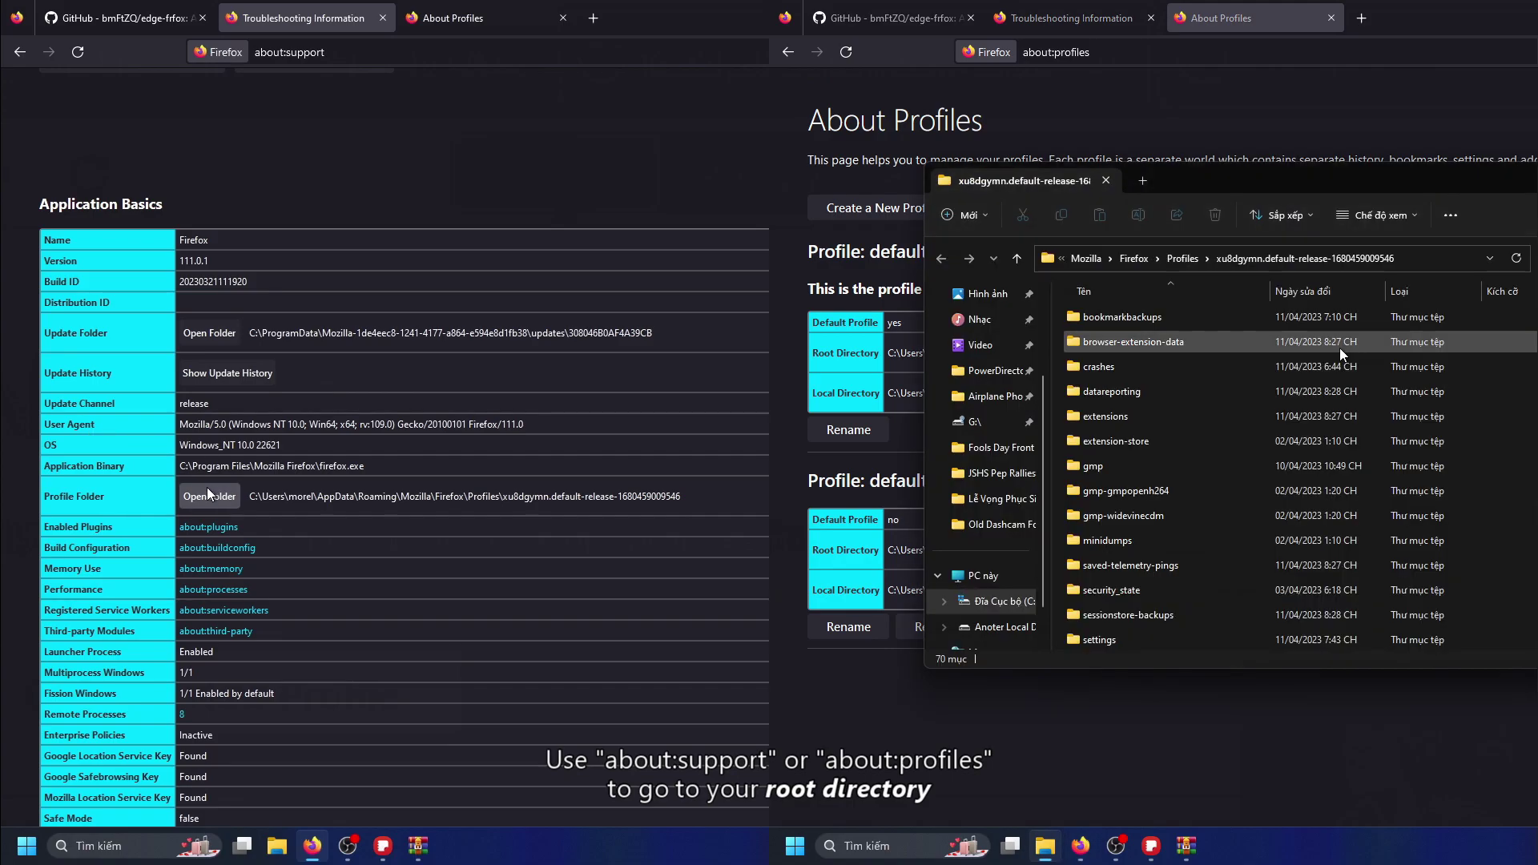
click(214, 497)
drag(1277, 166, 1291, 195)
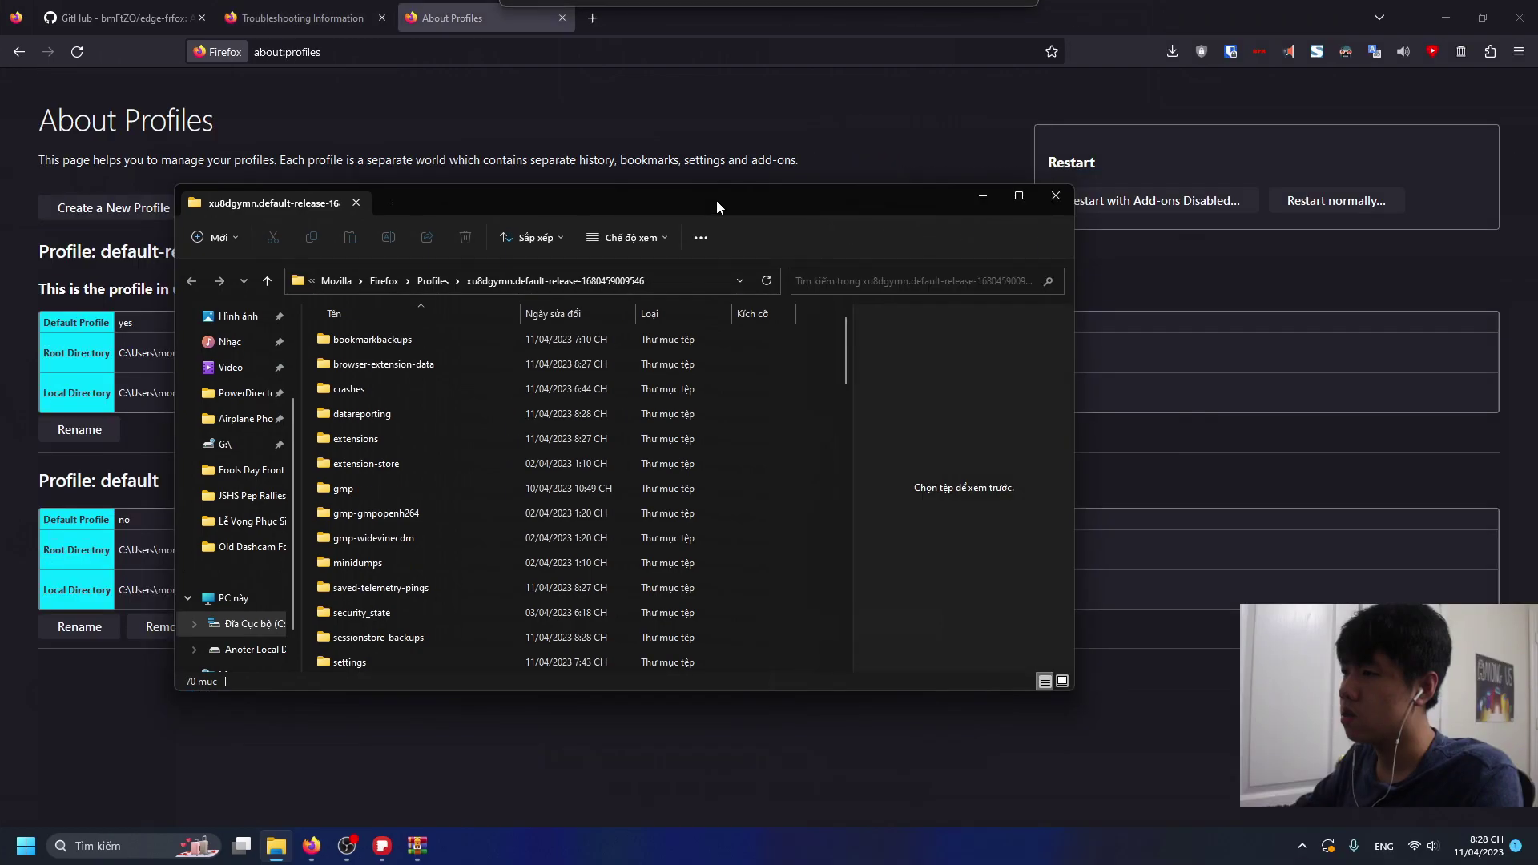
- Drag the chrome folder from edge-frfox-main in WinRAR into the profile folder, then close both windows
click(427, 852)
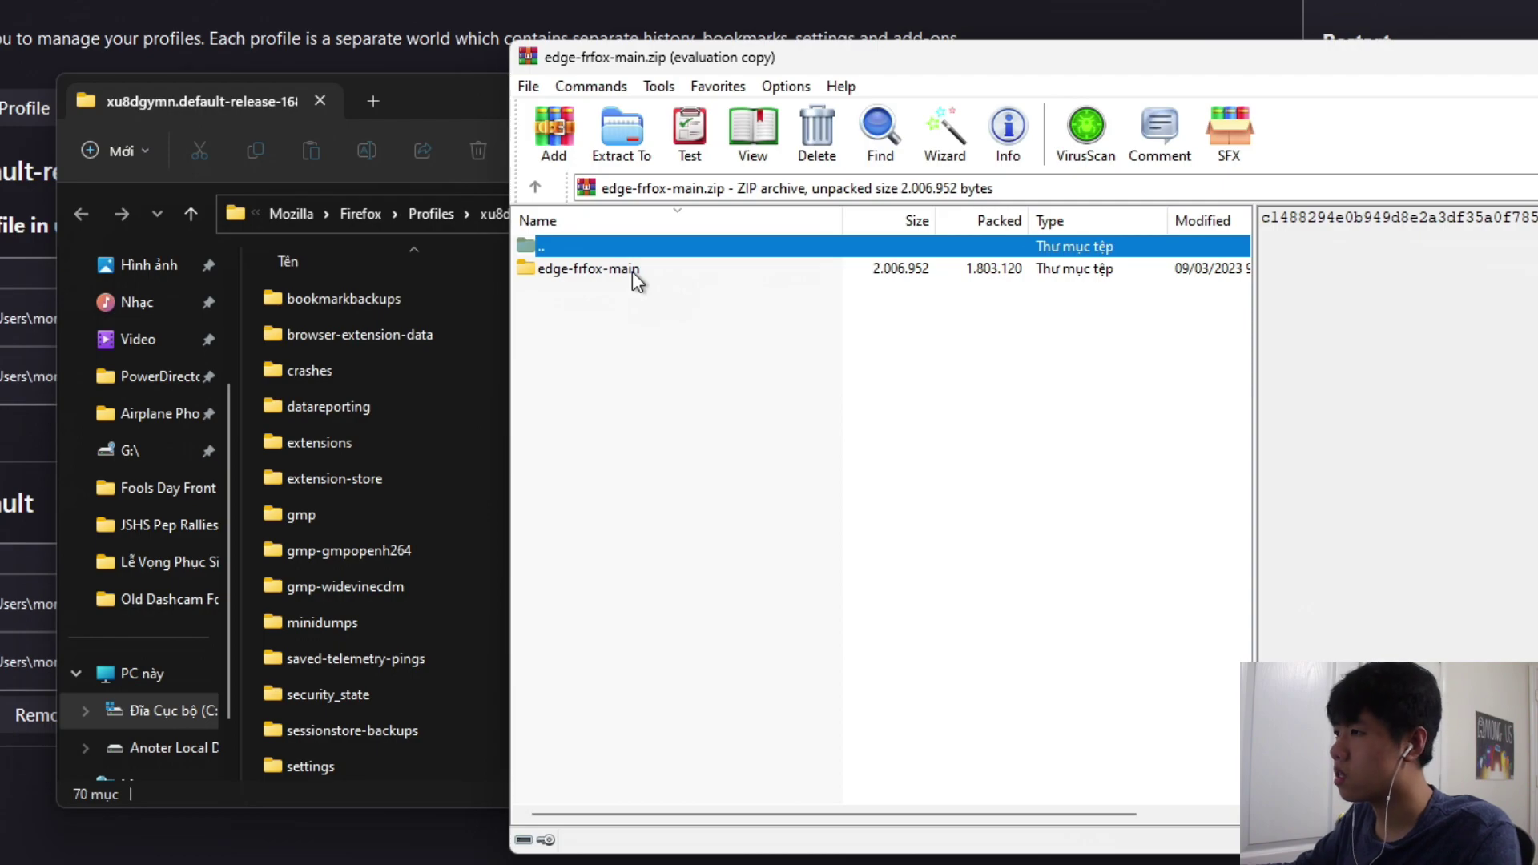
double_click(633, 272)
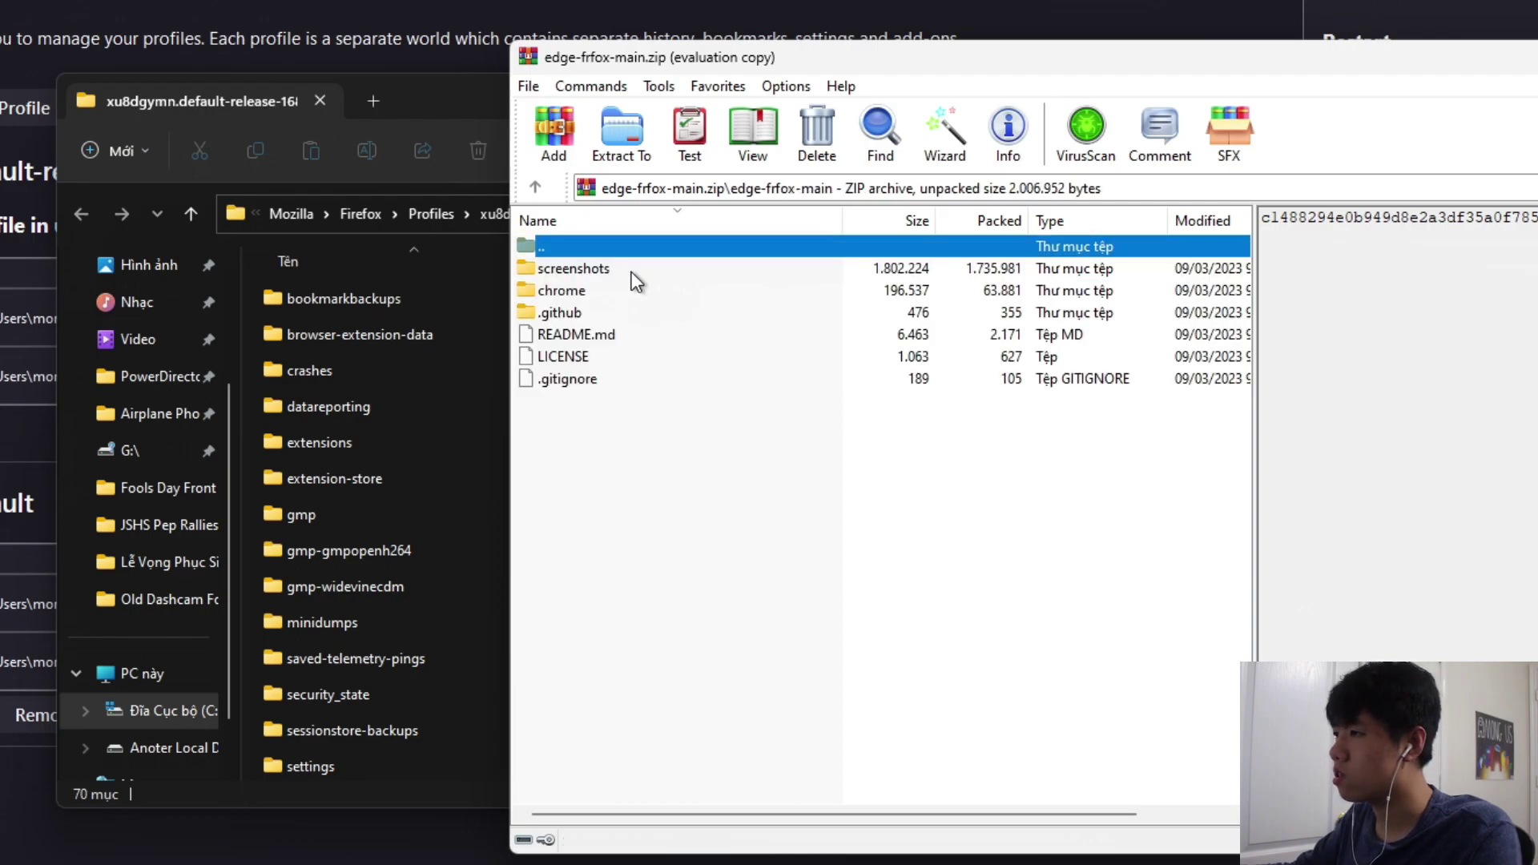
click(562, 291)
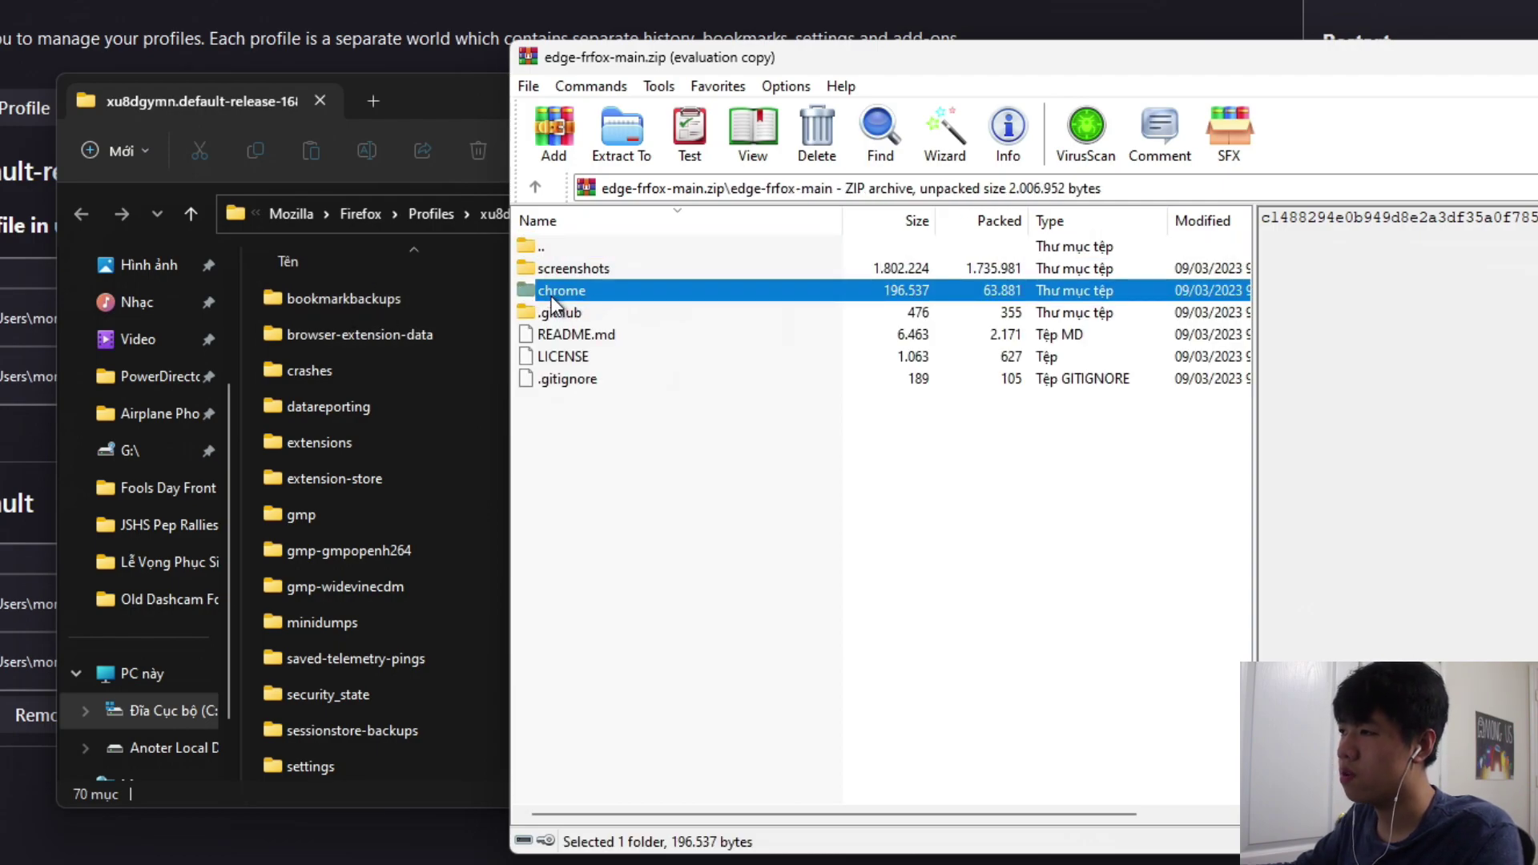
drag(593, 293, 253, 327)
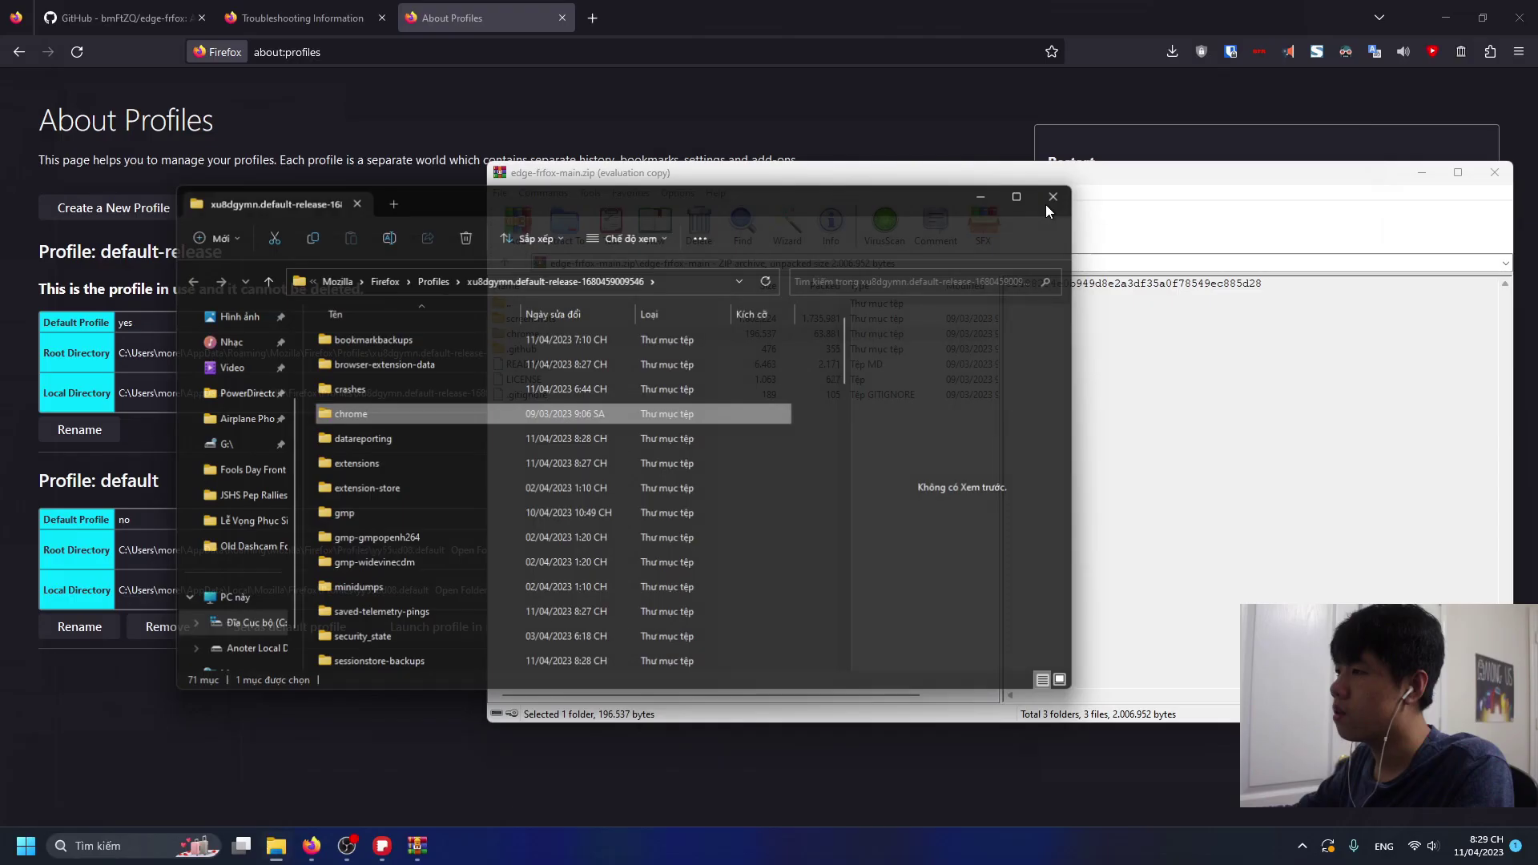
click(1321, 95)
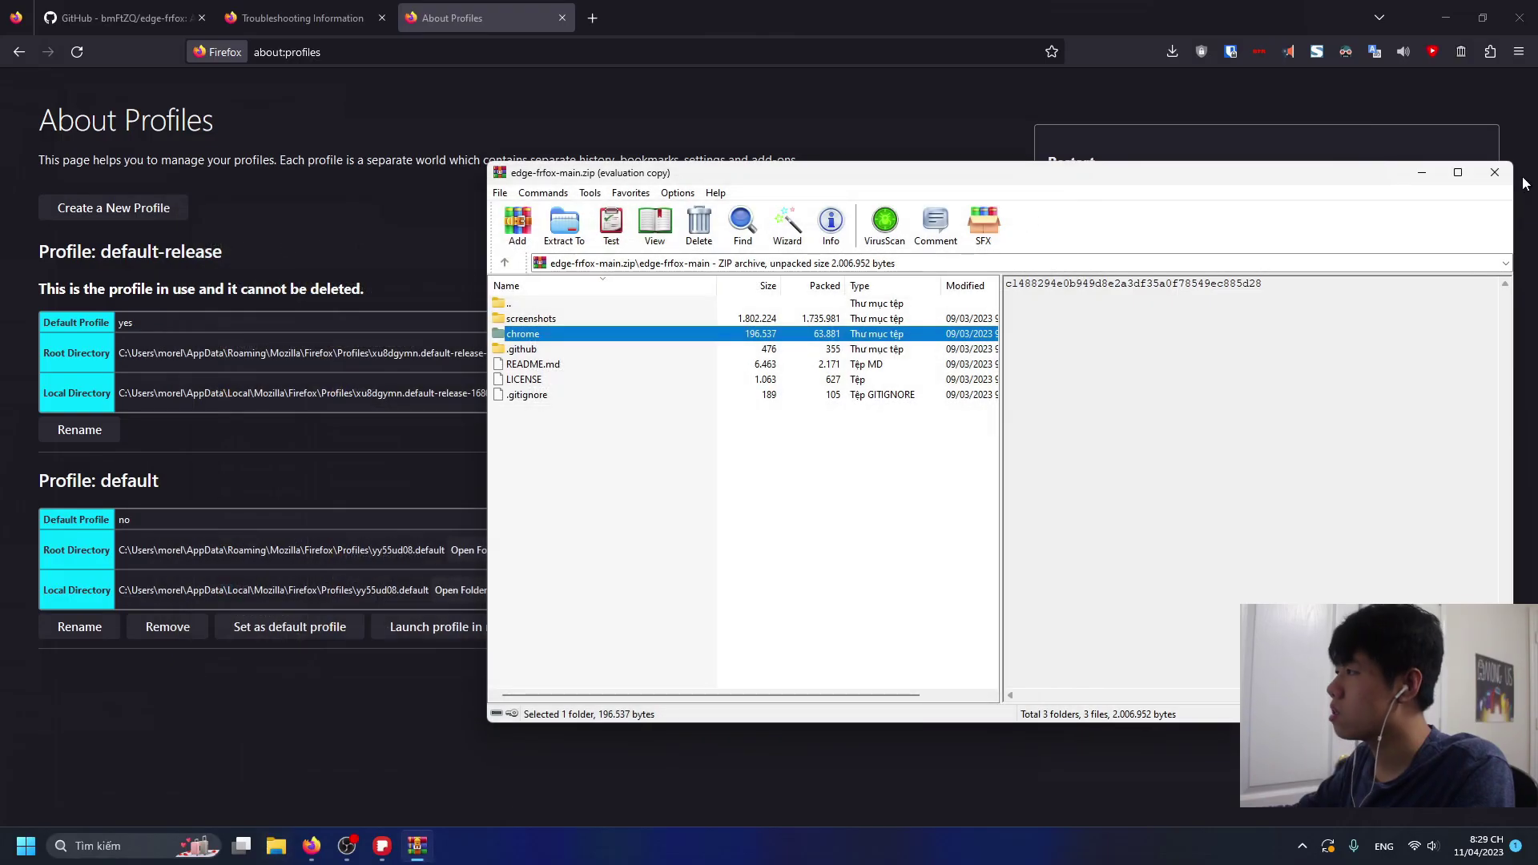
click(1494, 172)
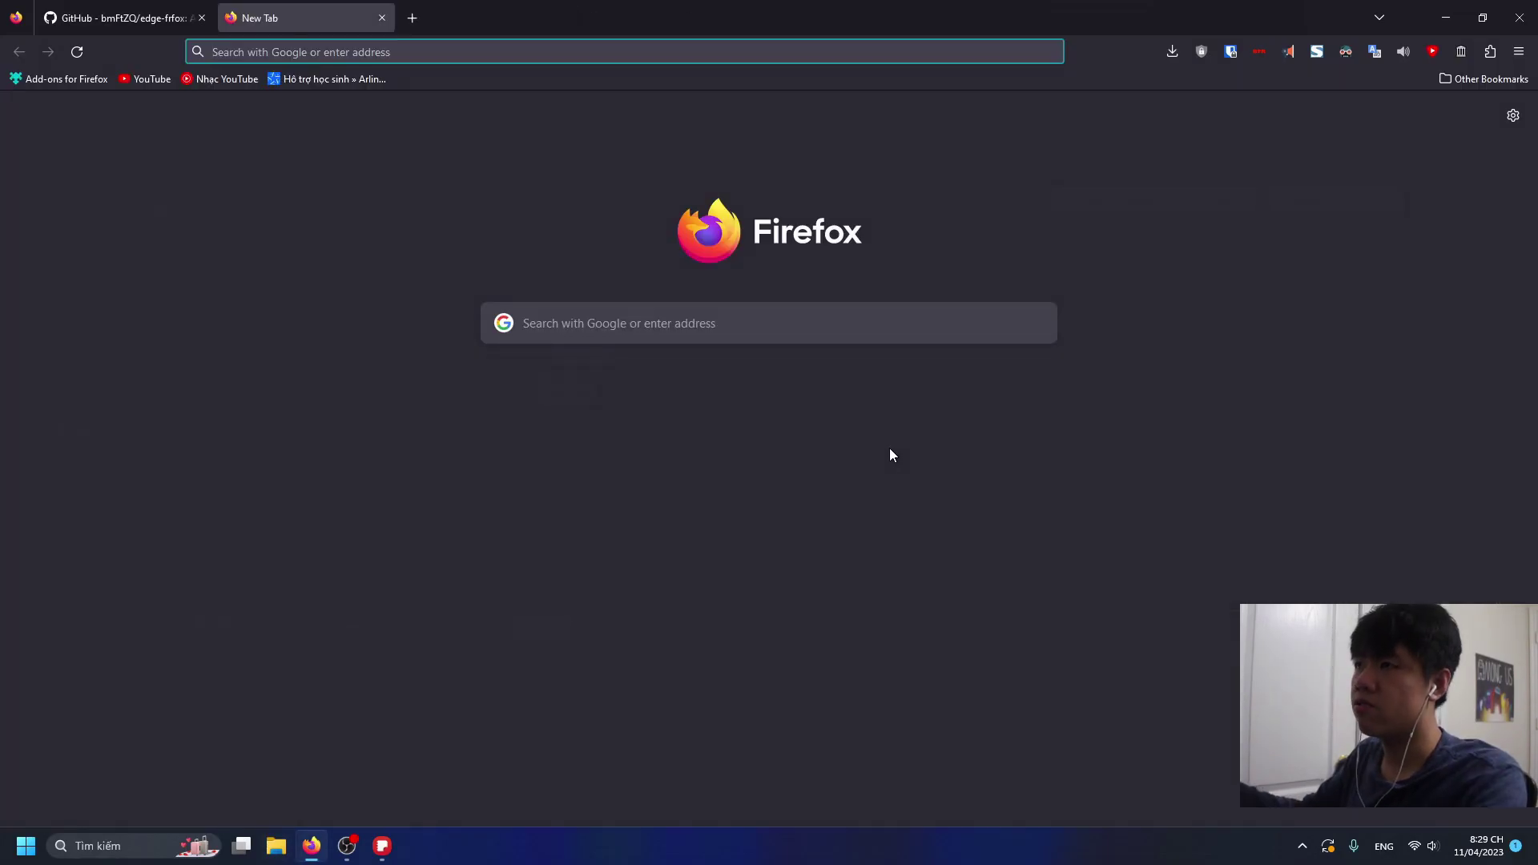
- Load about:config and accept the risk warning to reach Advanced Preferences
text(about:config)
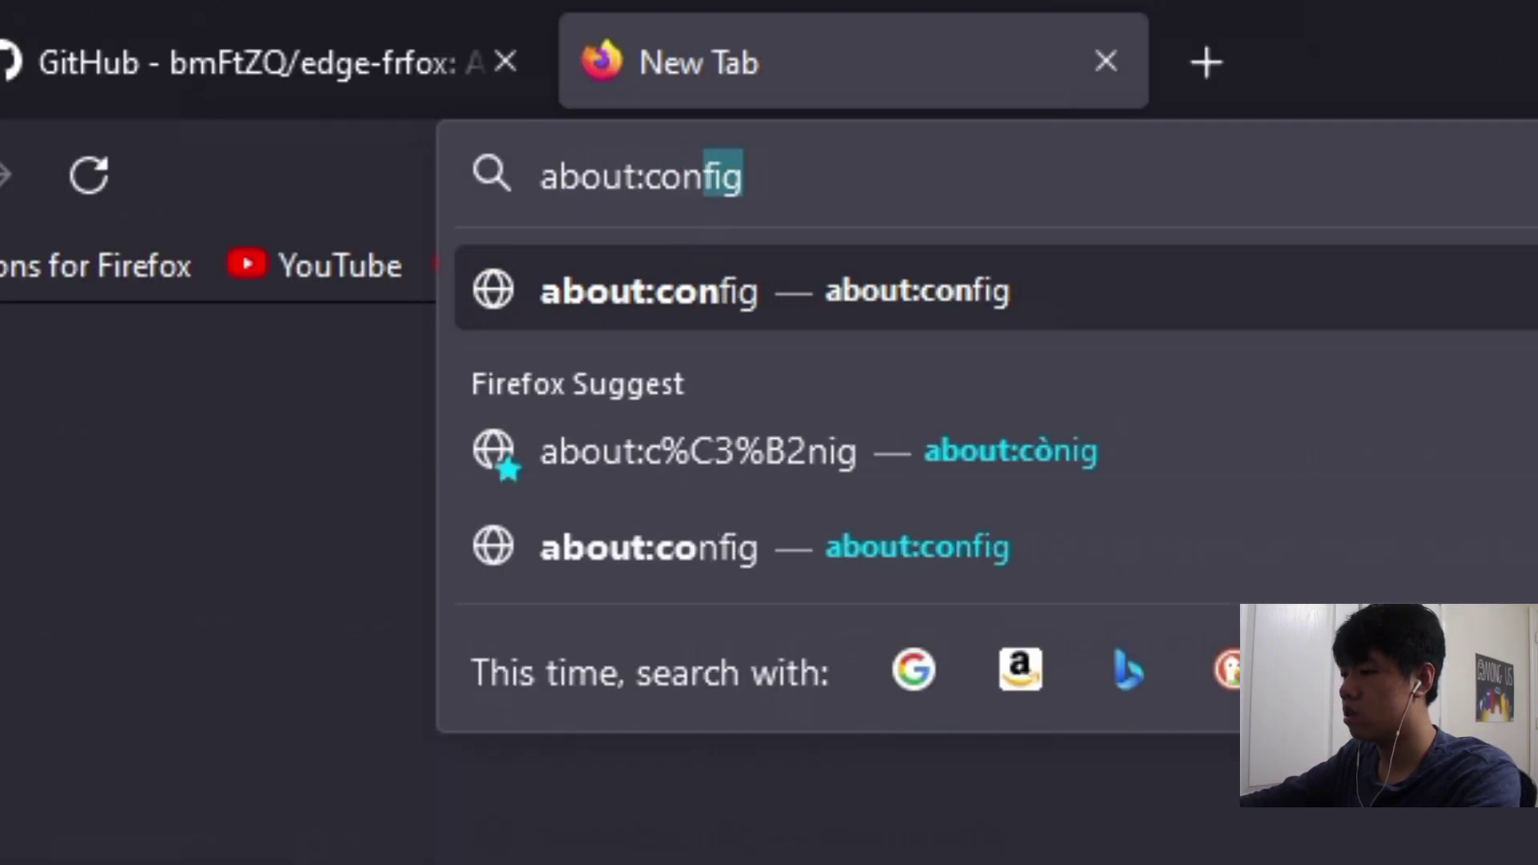
key(Return)
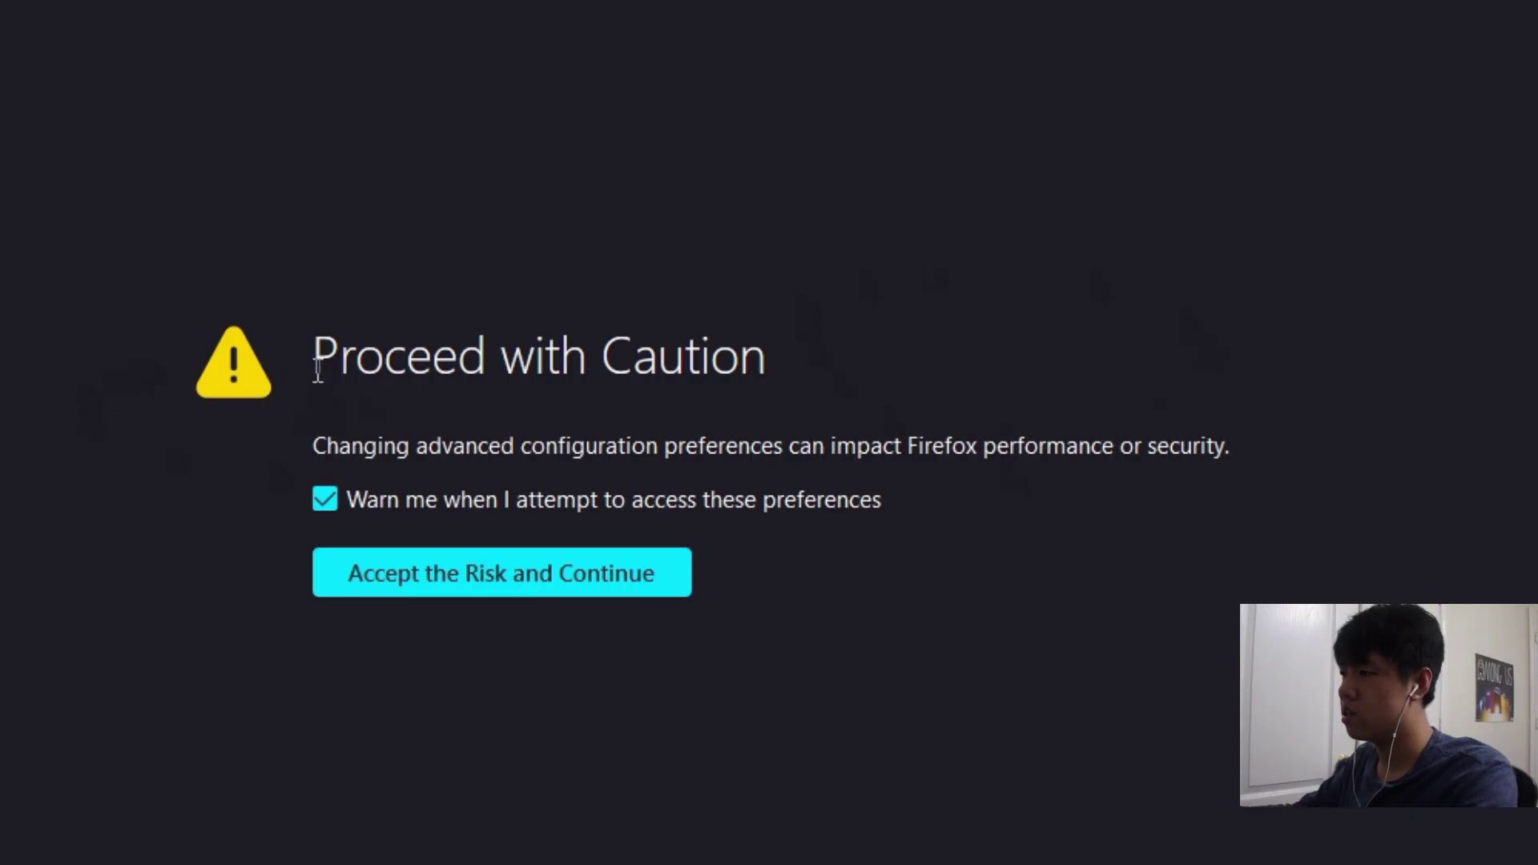
click(387, 575)
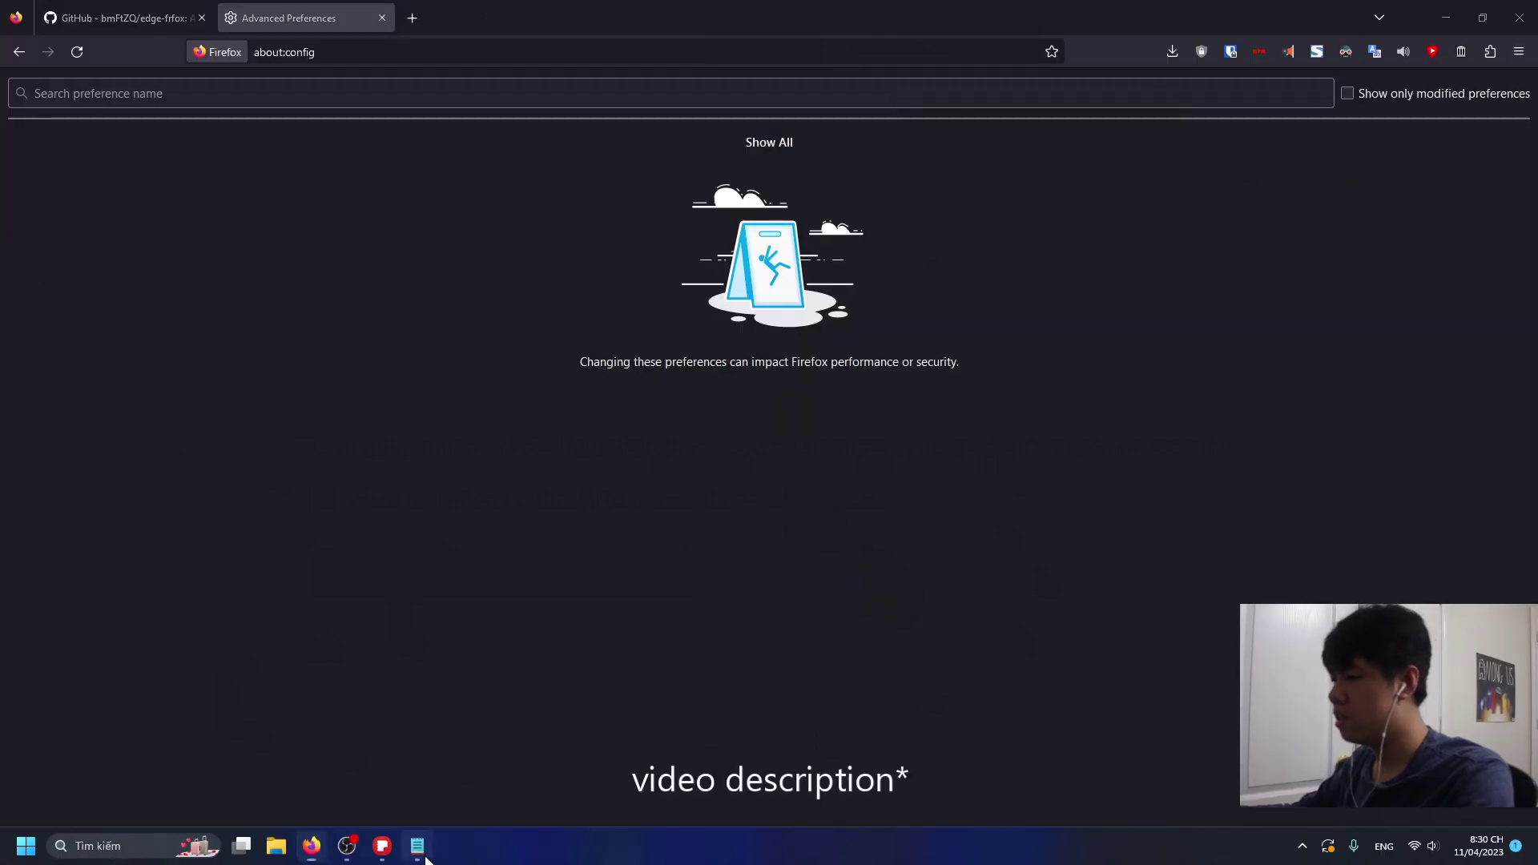
- Copy the README's three all-systems and two recommended tab preferences into the text file, selecting the toolkit stylesheets name
click(417, 846)
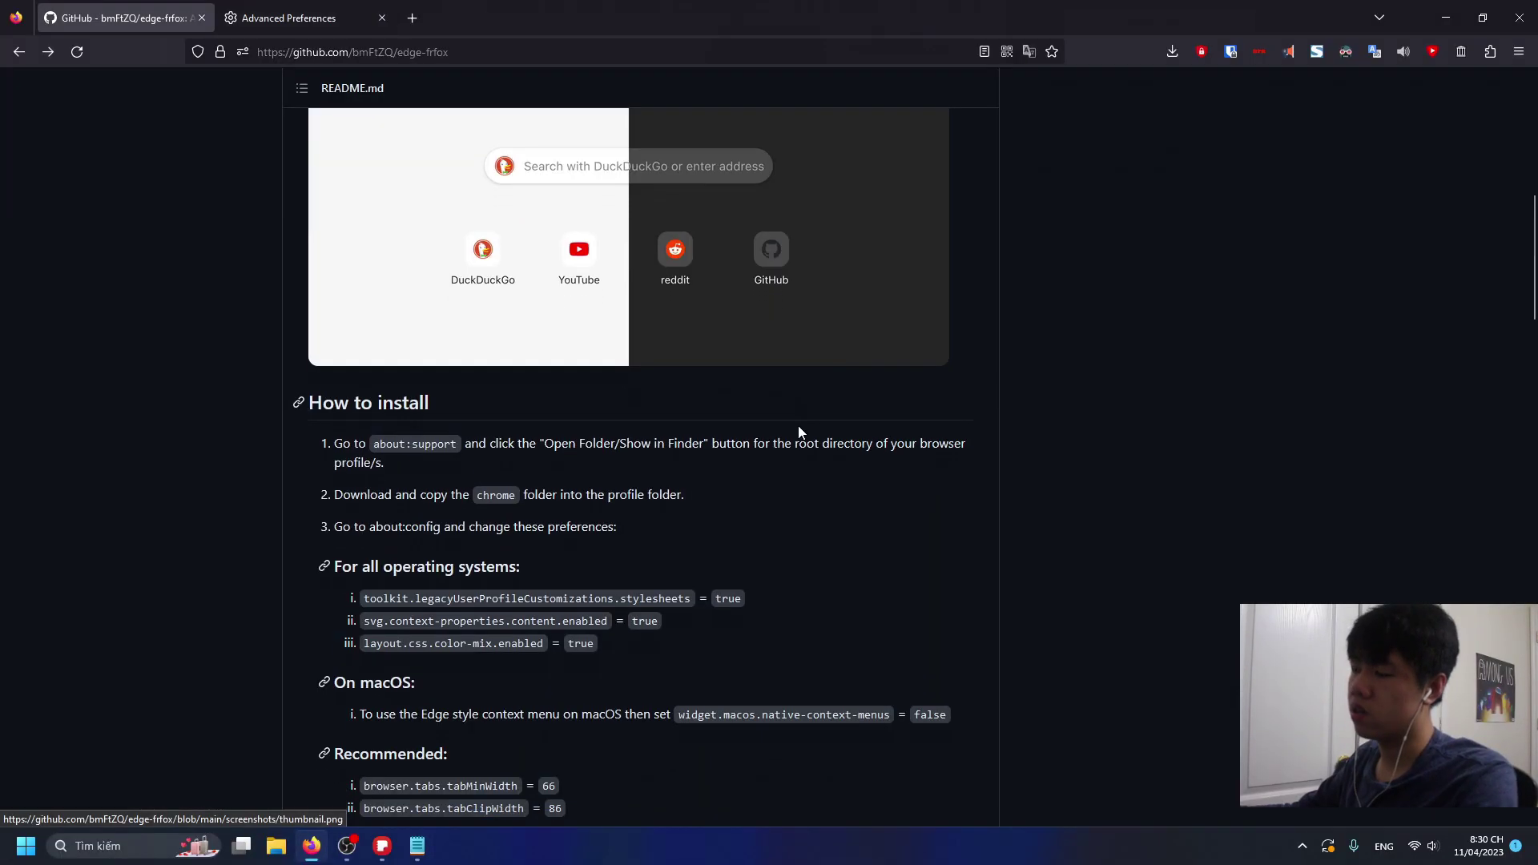
scroll(785, 432, down, 2)
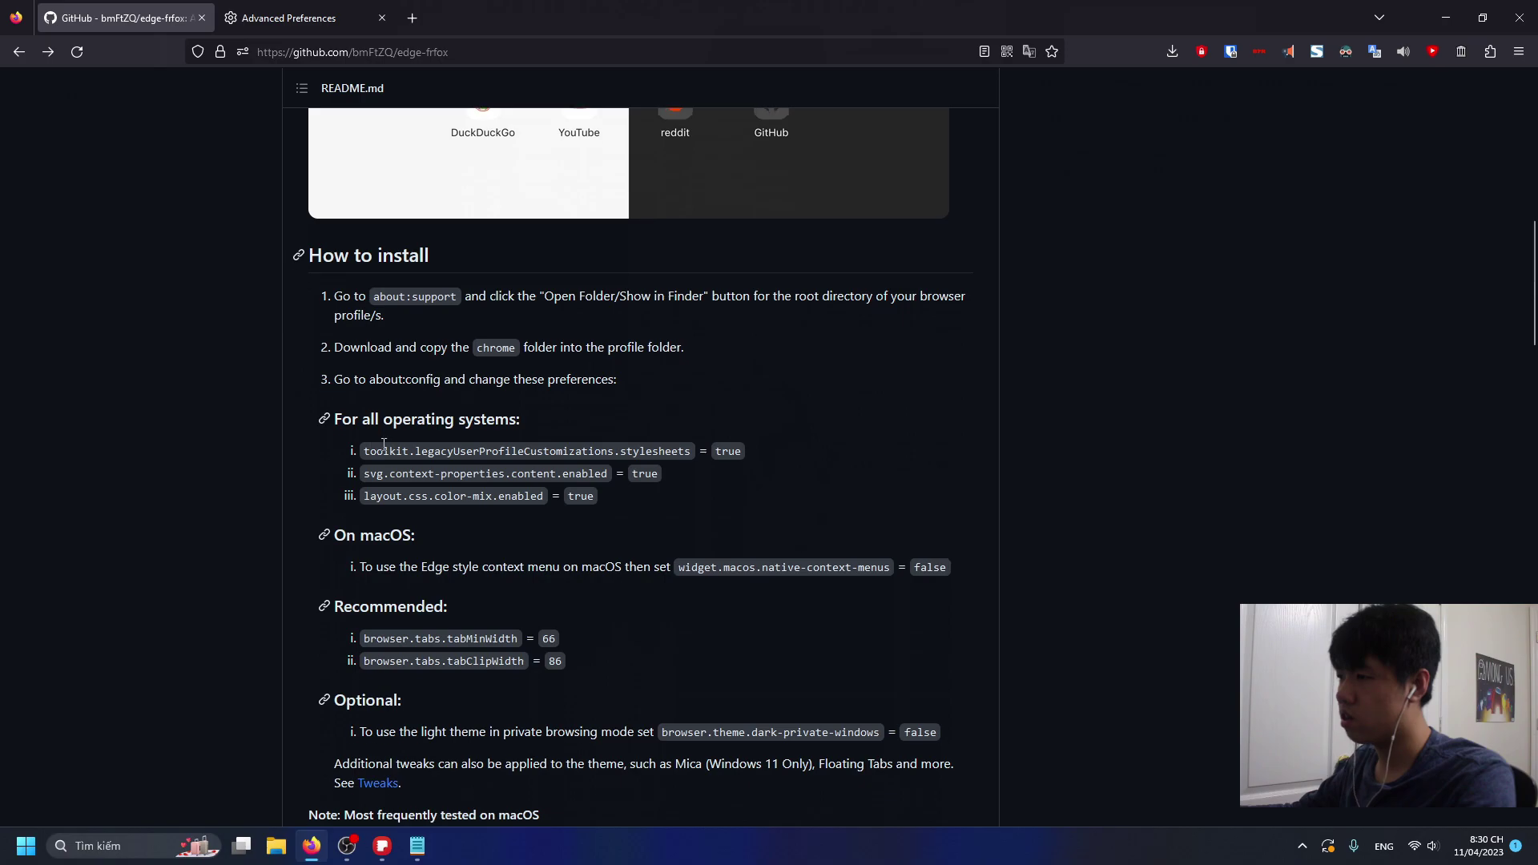
scroll(360, 322, down, 1)
drag(364, 376, 583, 422)
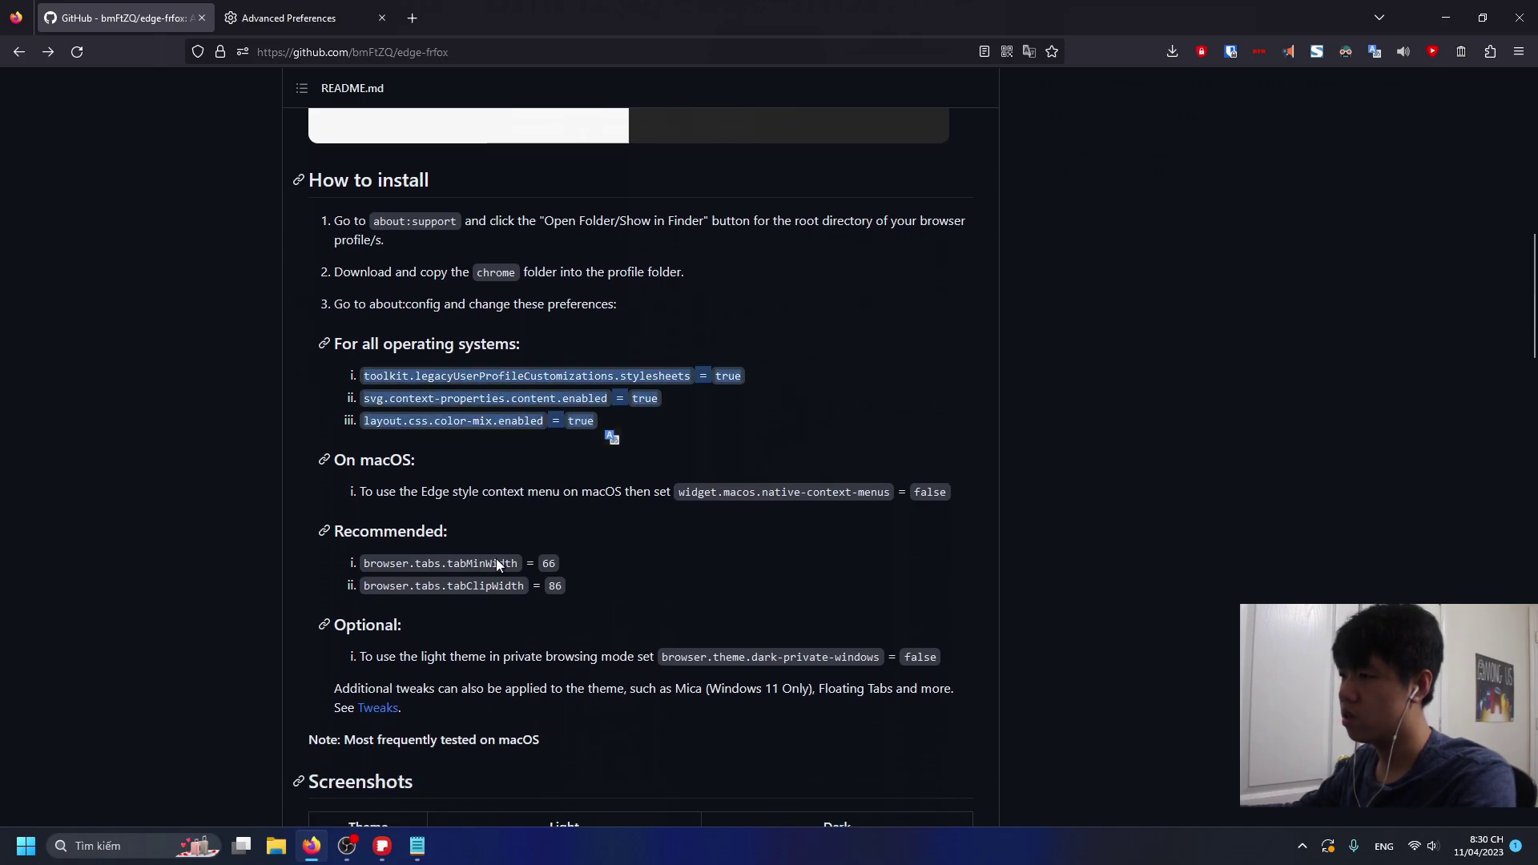
drag(361, 563, 593, 598)
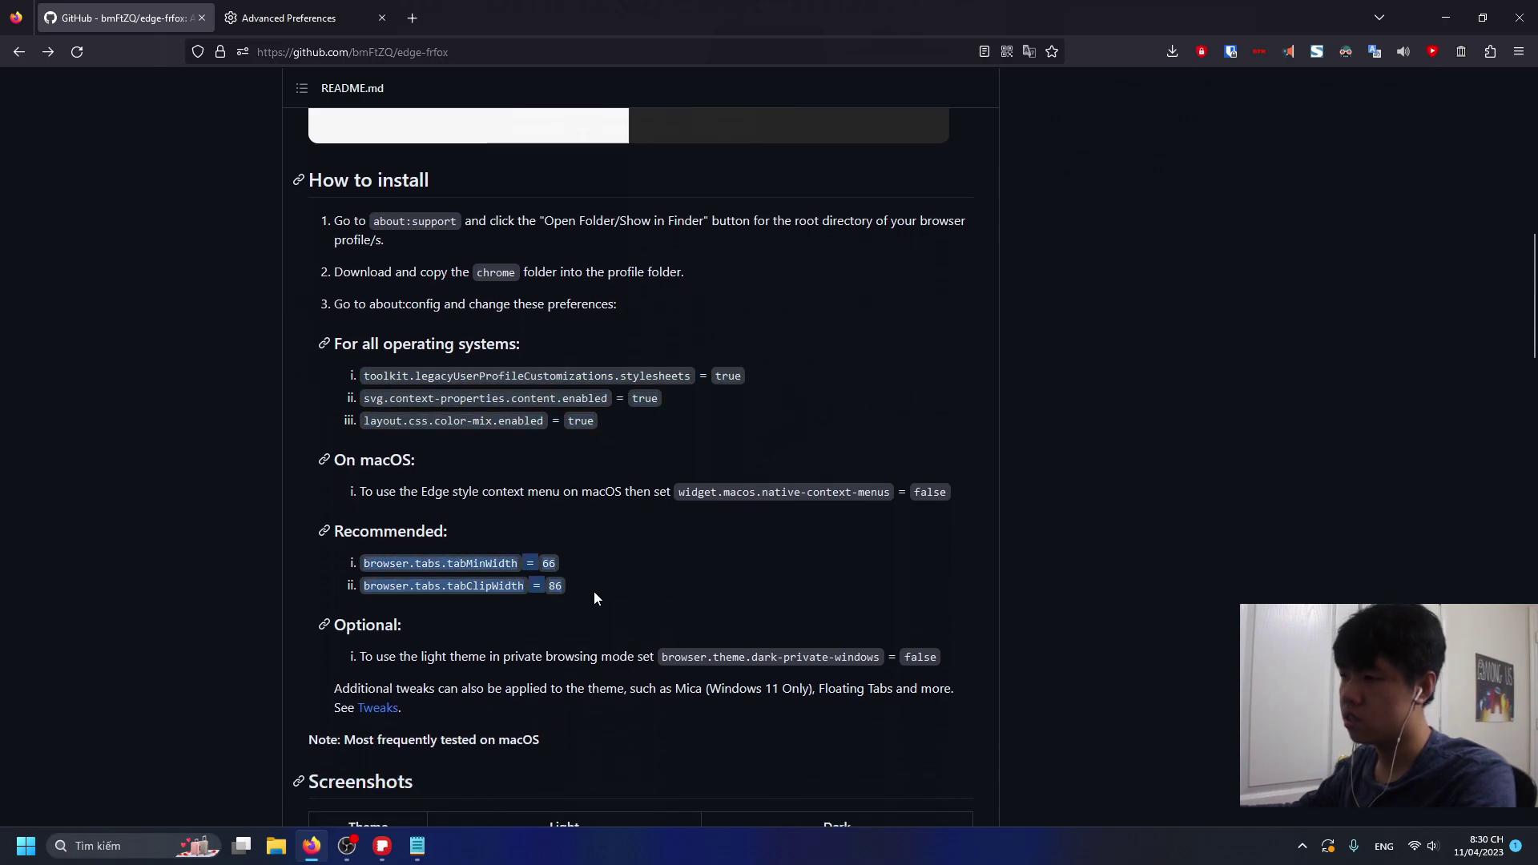
click(382, 541)
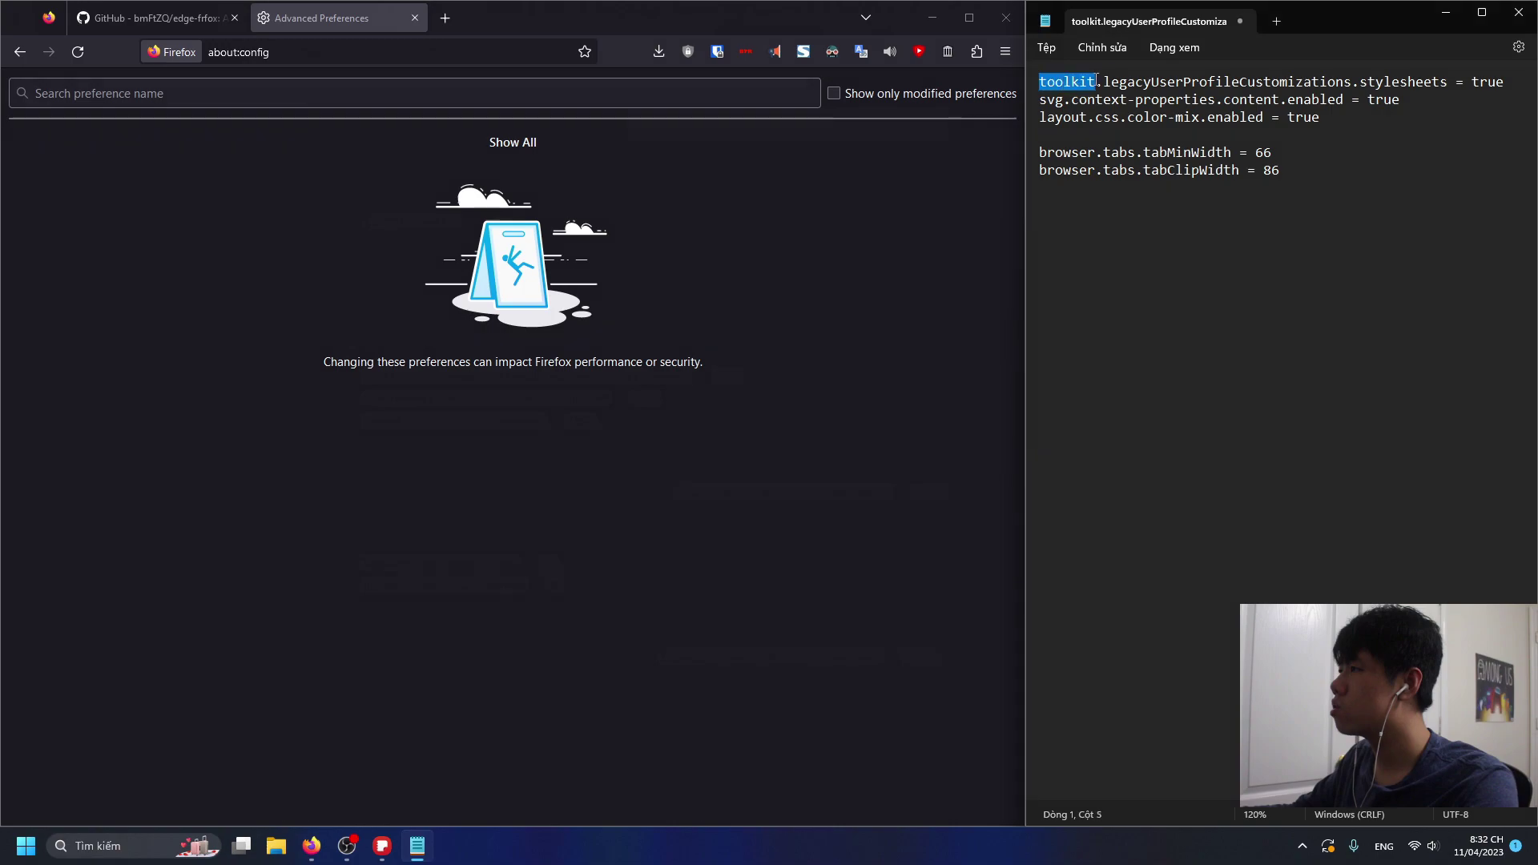
drag(1091, 81, 1453, 72)
key(ctrl+c)
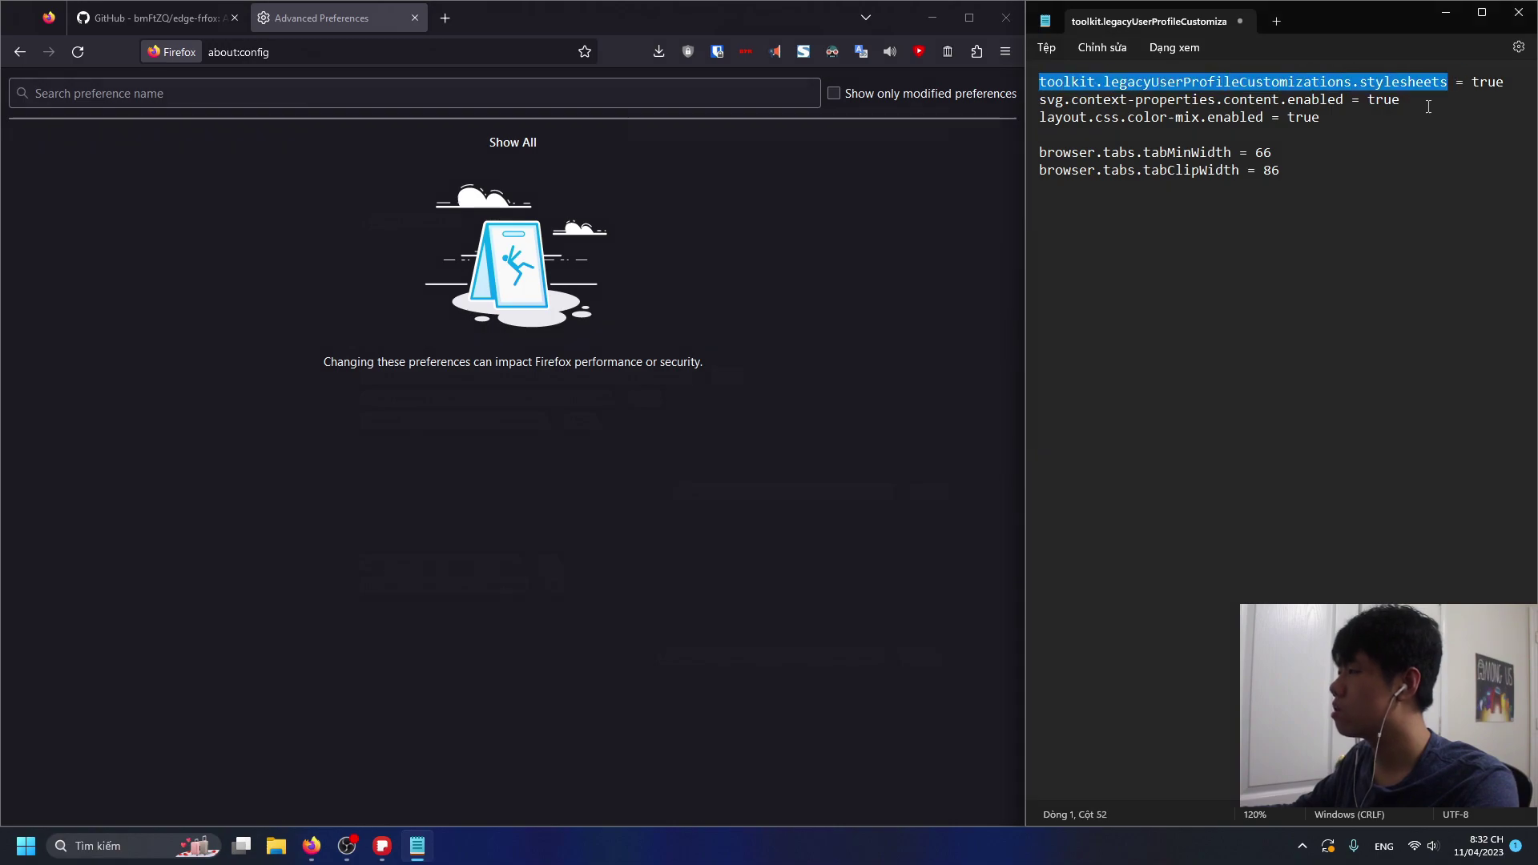
- Set the toolkit stylesheets preference and svg.context-properties.content.enabled to true
click(608, 93)
key(ctrl+v)
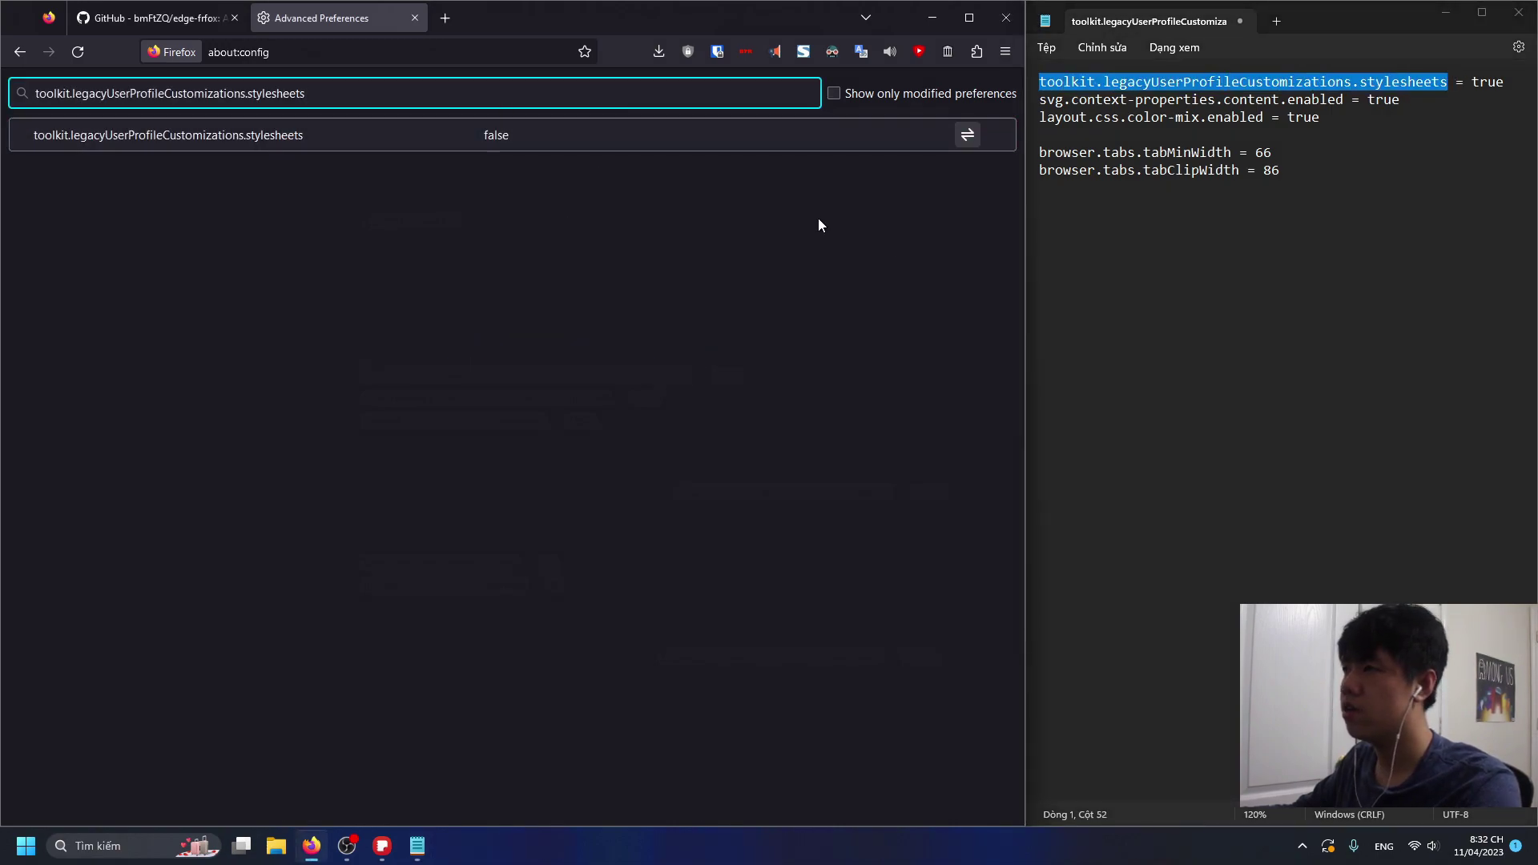
click(970, 134)
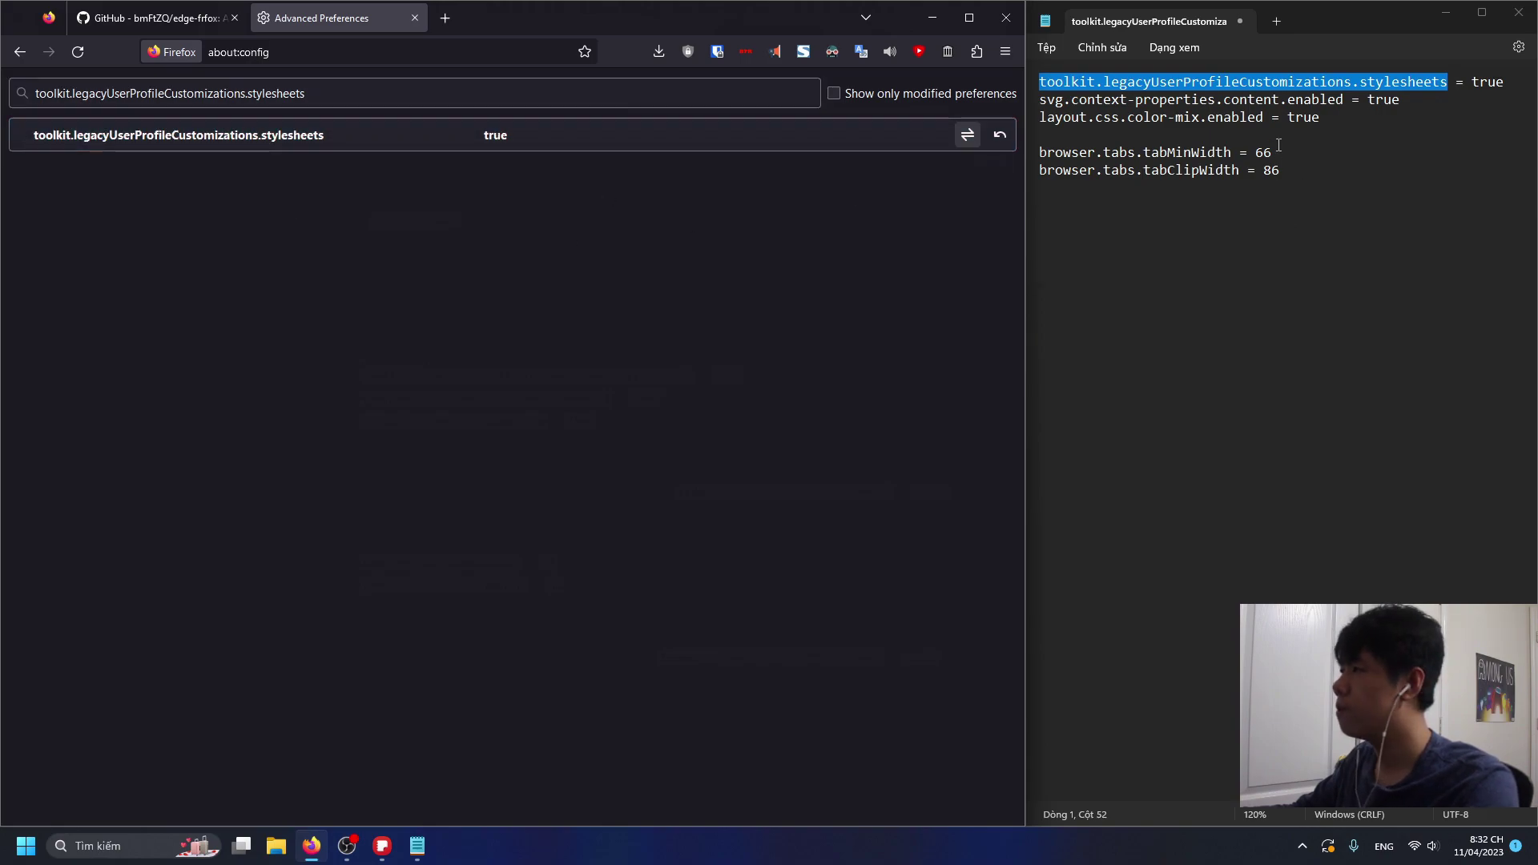
drag(1344, 100, 1039, 99)
key(ctrl+c)
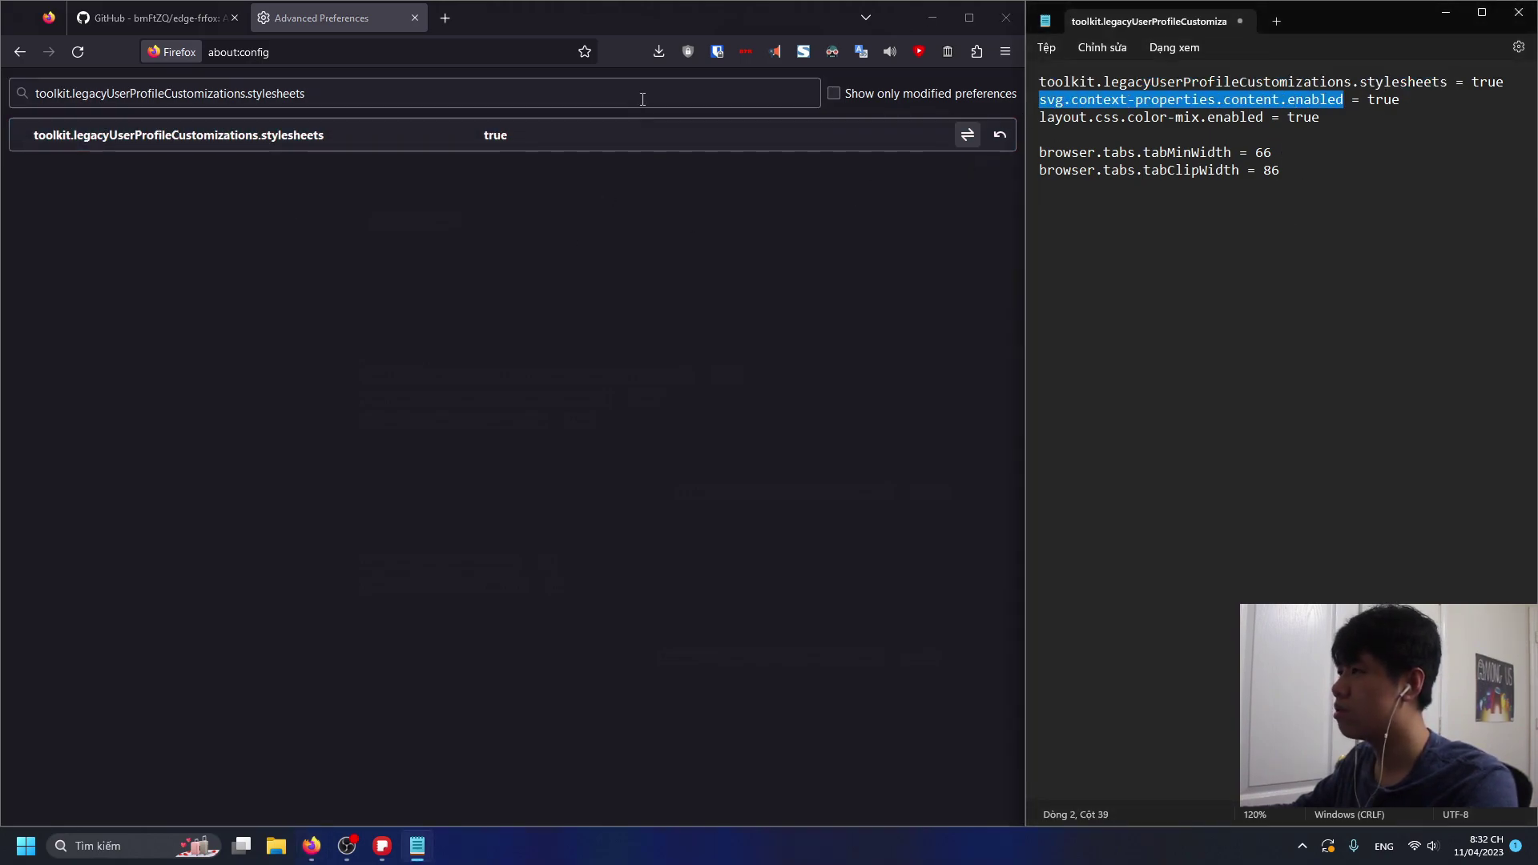
drag(646, 93, 2, 94)
key(ctrl+v)
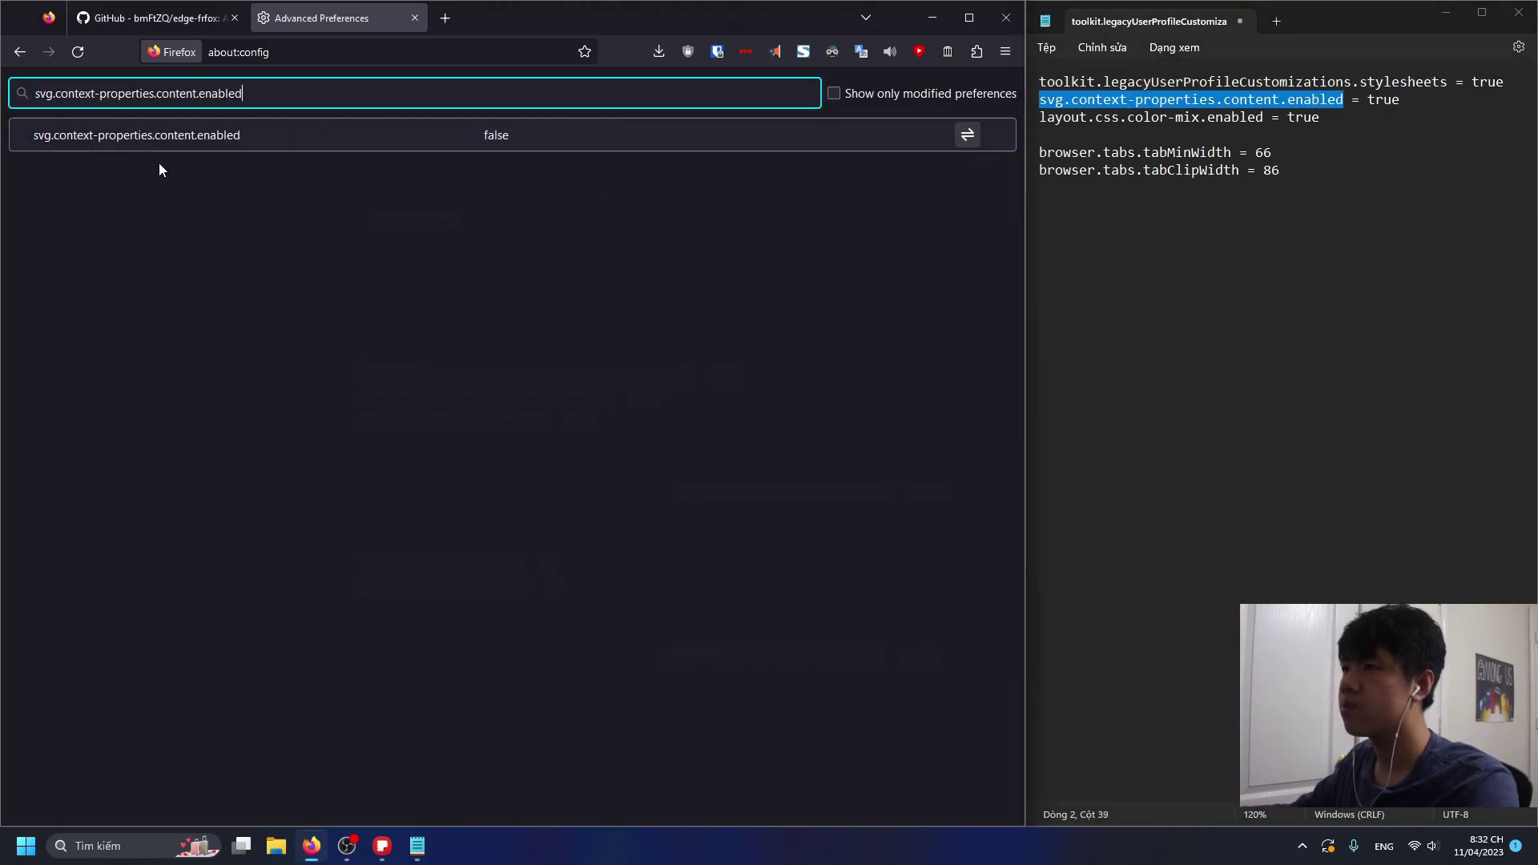
click(967, 135)
- Set layout.css.color-mix.enabled to true
drag(1267, 117, 1041, 135)
double_click(1042, 117)
key(ctrl+c)
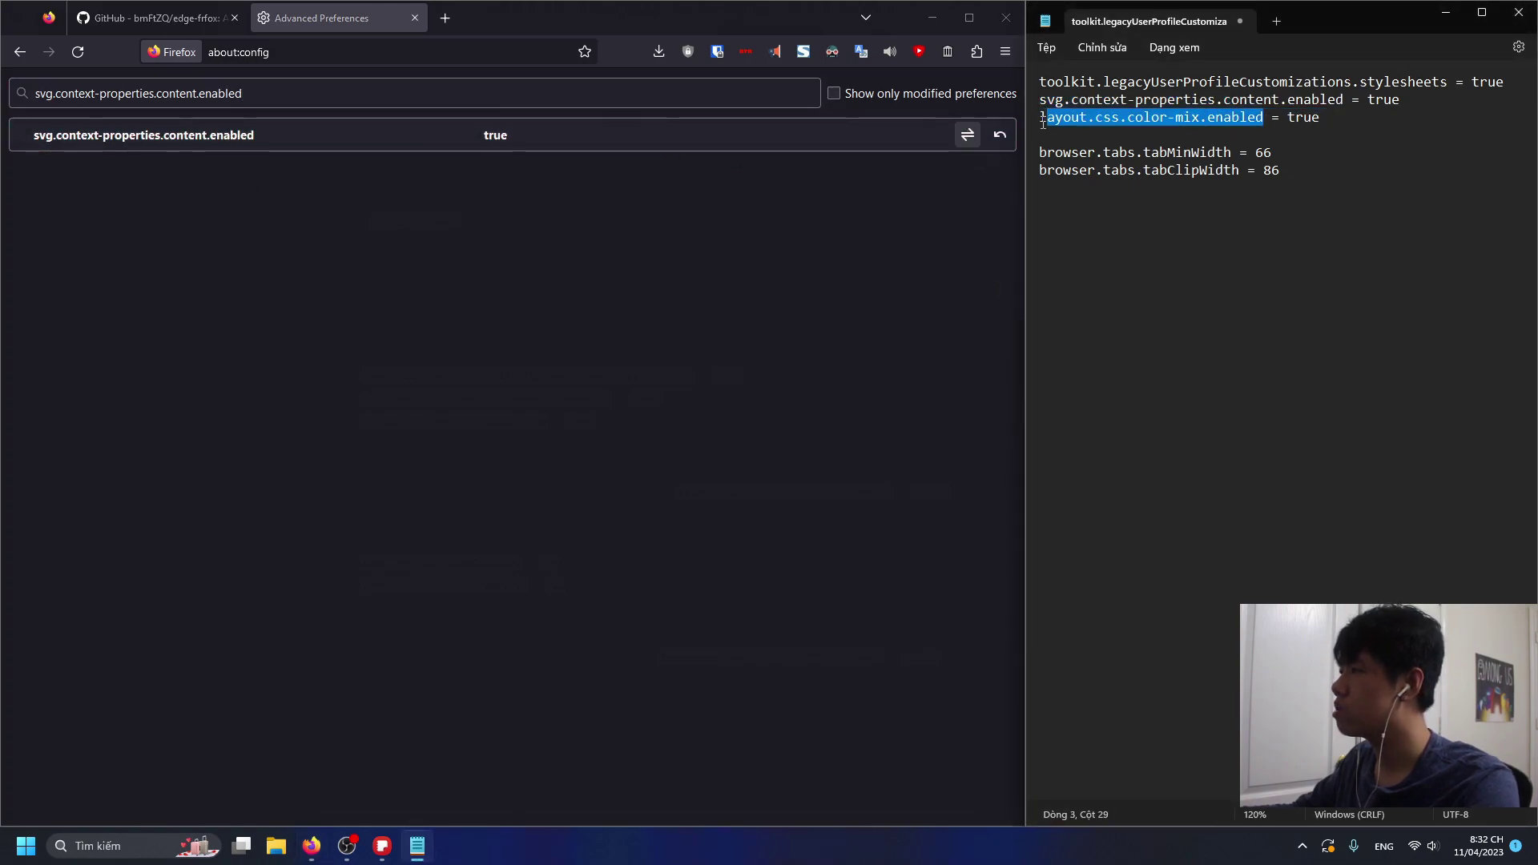
triple_click(815, 93)
key(ctrl+v)
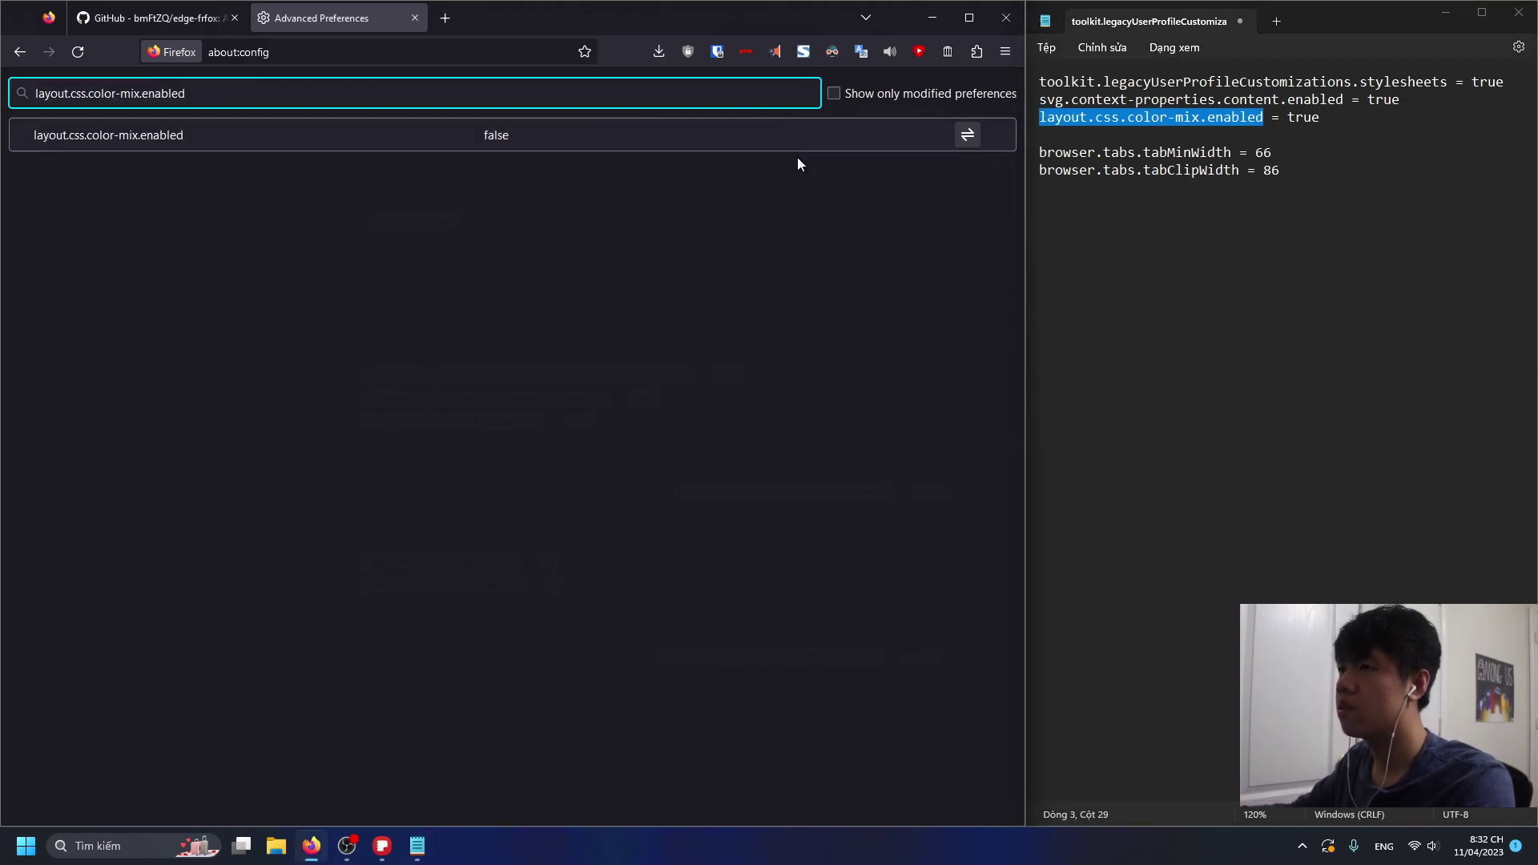
click(968, 136)
- Change browser.tabs.tabMinWidth to 66
double_click(1089, 152)
drag(1090, 153, 1234, 159)
key(ctrl+c)
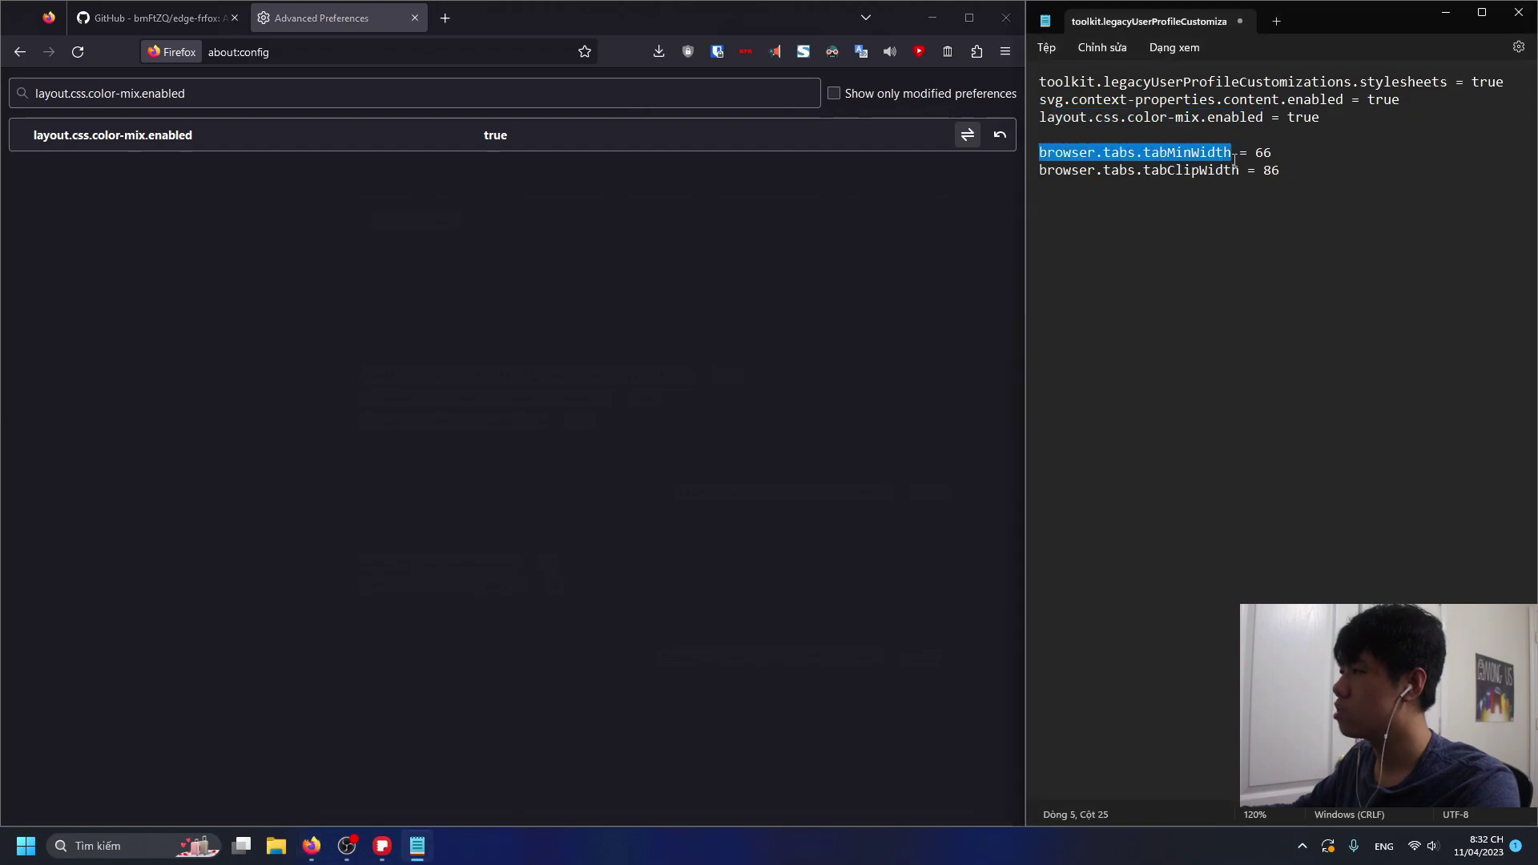
triple_click(793, 93)
key(ctrl+v)
double_click(304, 136)
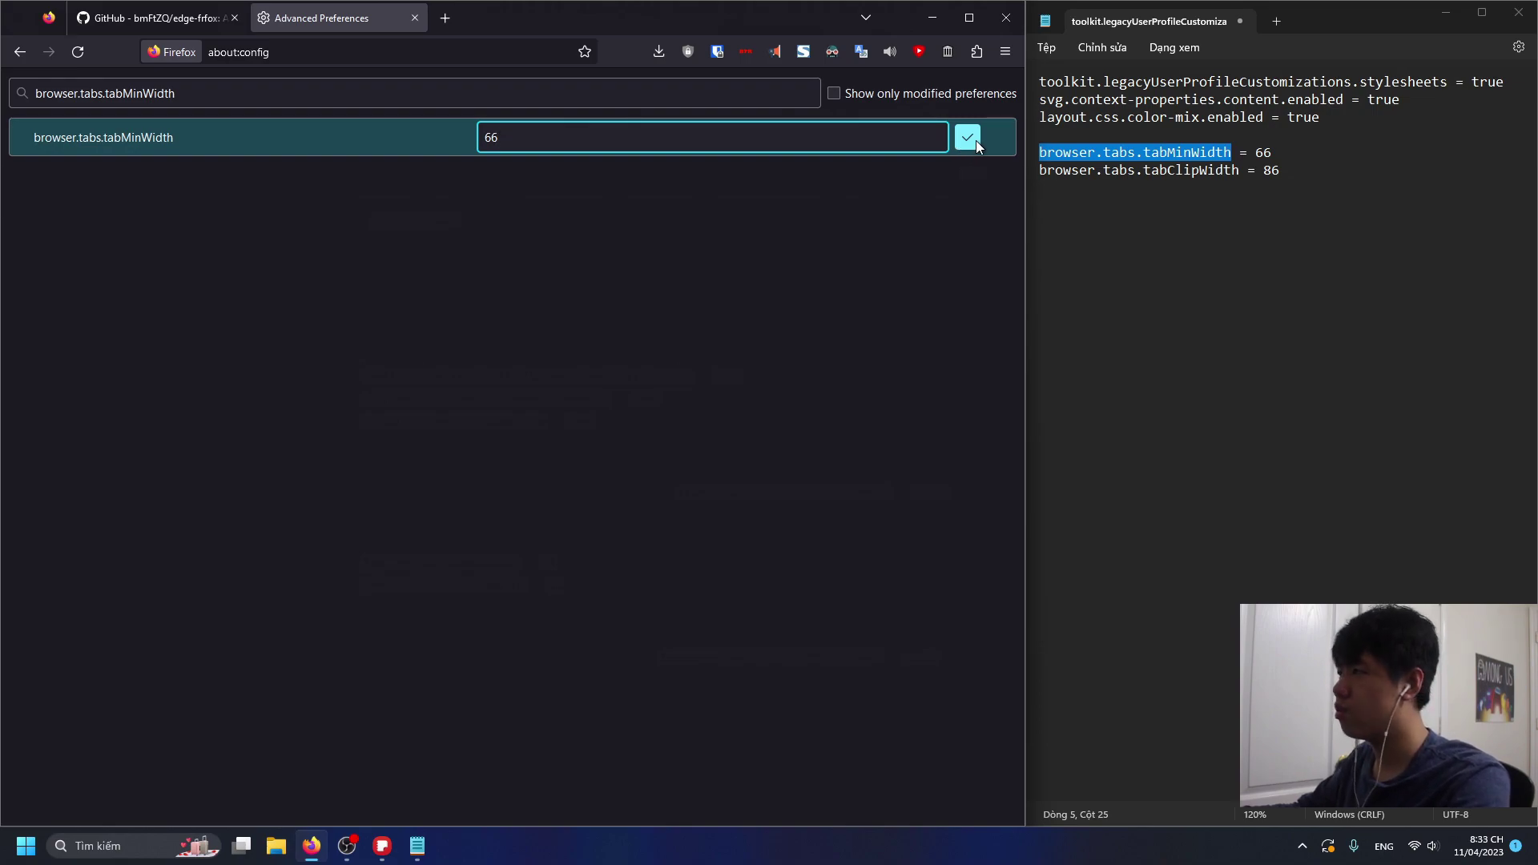
click(976, 141)
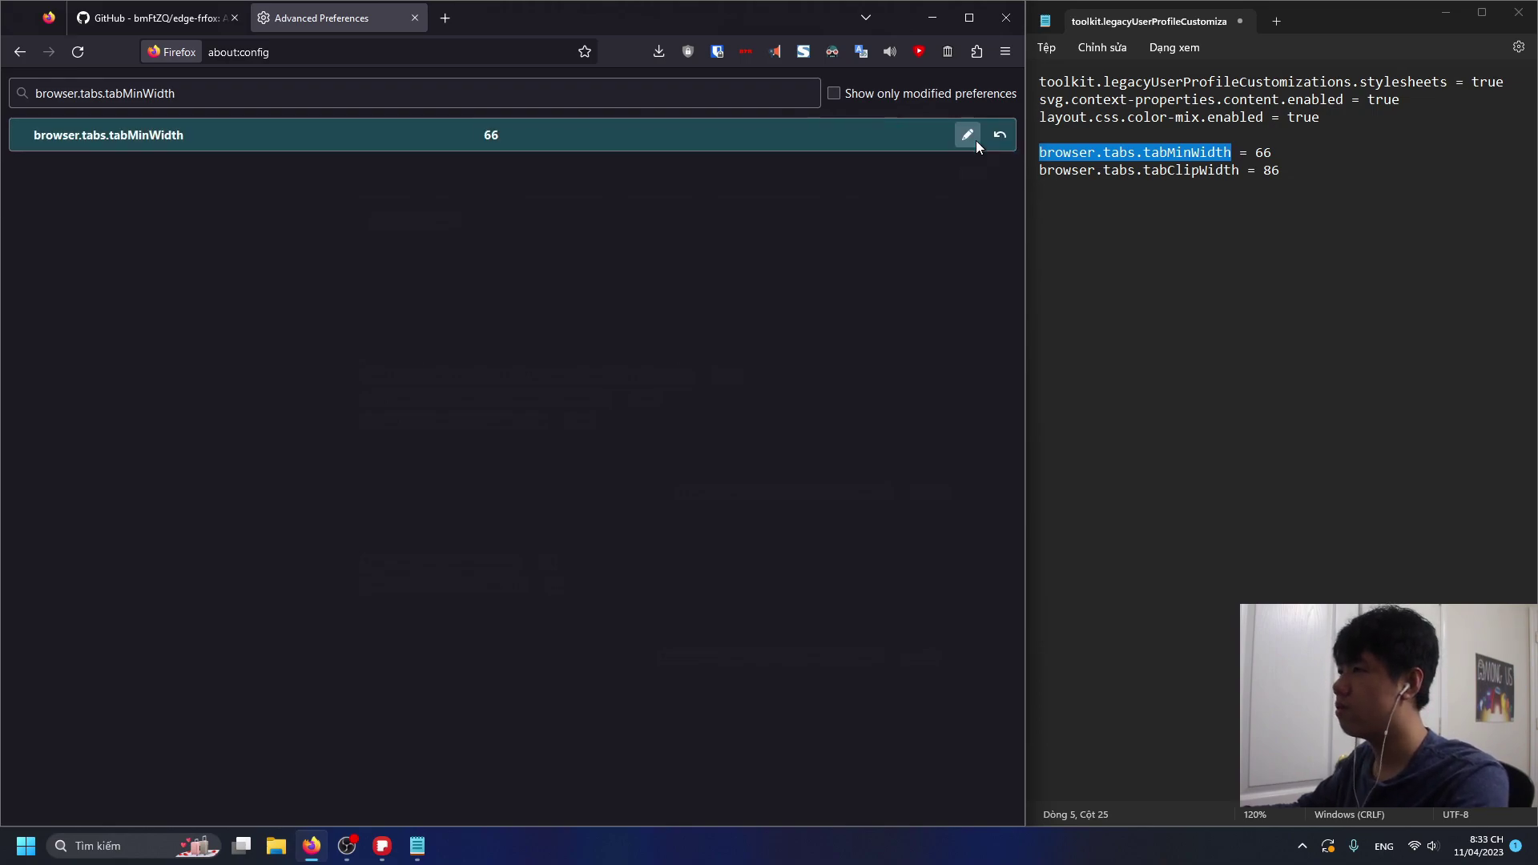
- Look up browser.tabs.tabClipWidth in about:config, showing a value of 86
double_click(1240, 170)
key(ctrl+c)
triple_click(673, 95)
key(ctrl+v)
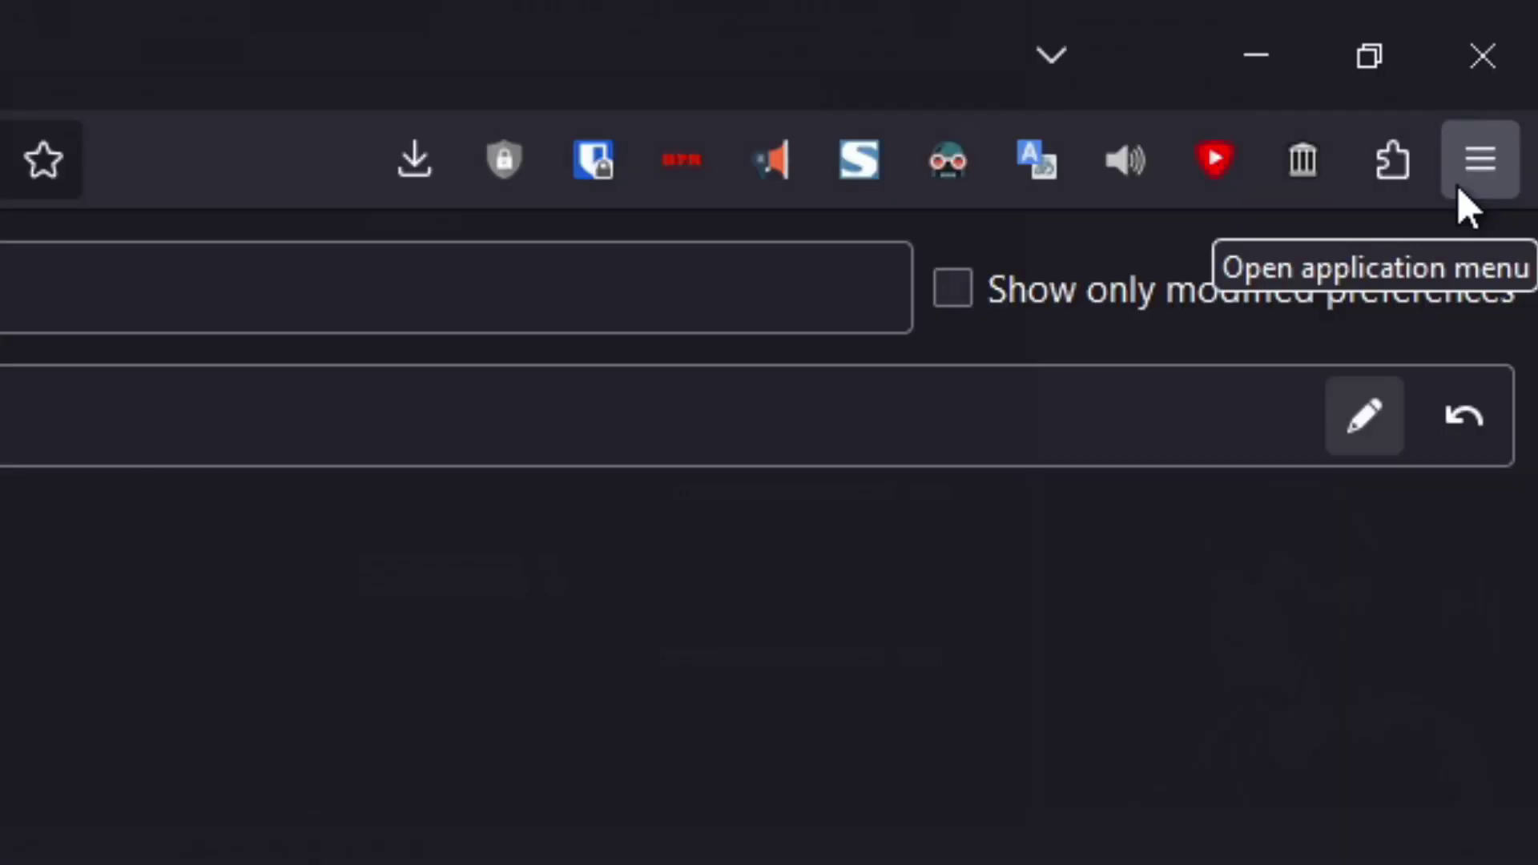
- Exit and relaunch Firefox, finish the welcome onboarding, and view the What's New tab
click(1458, 185)
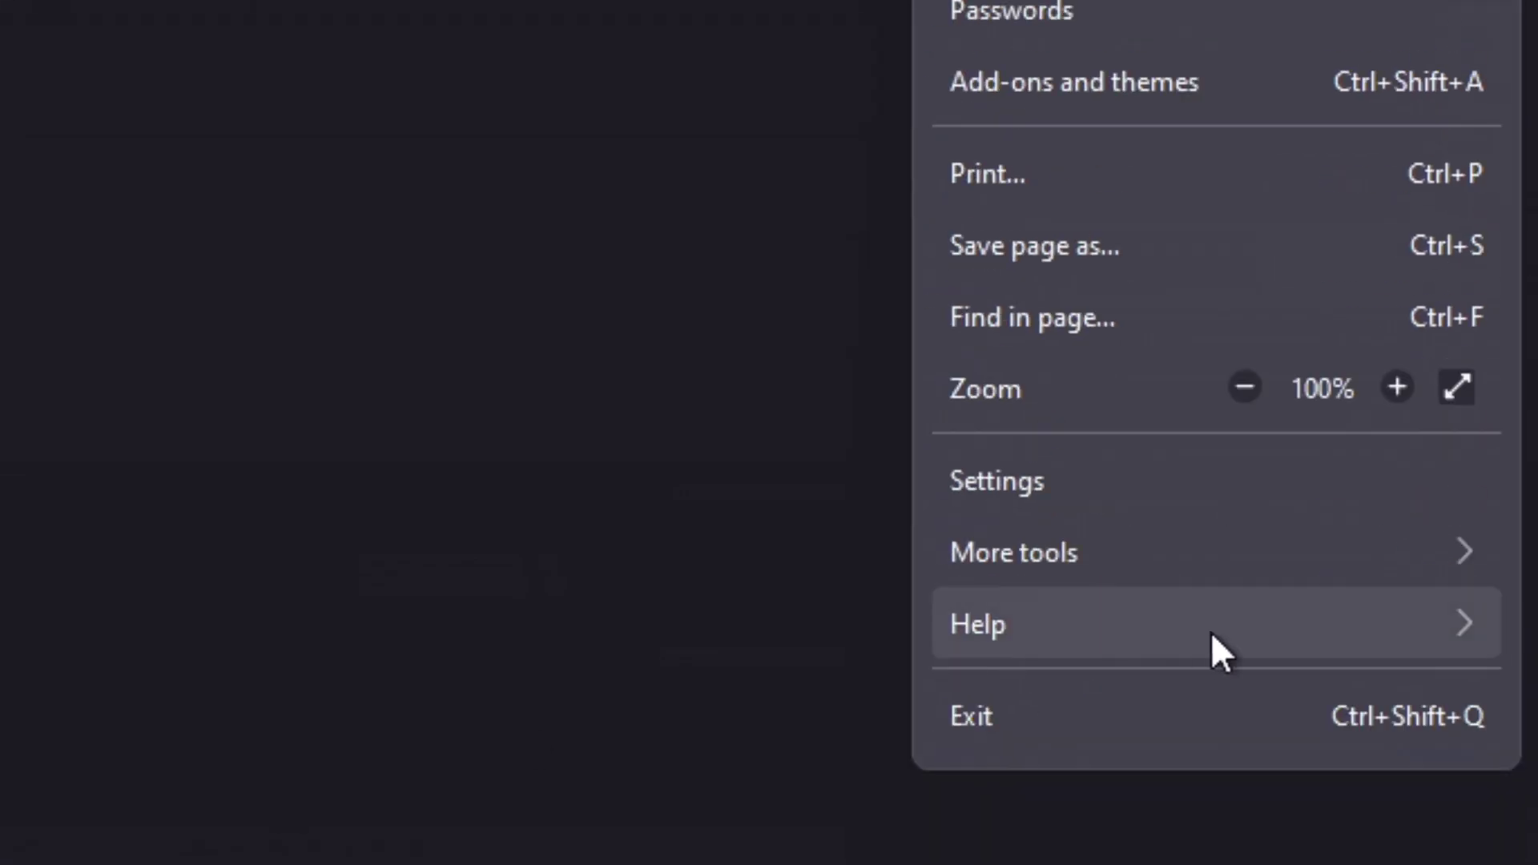
click(1136, 730)
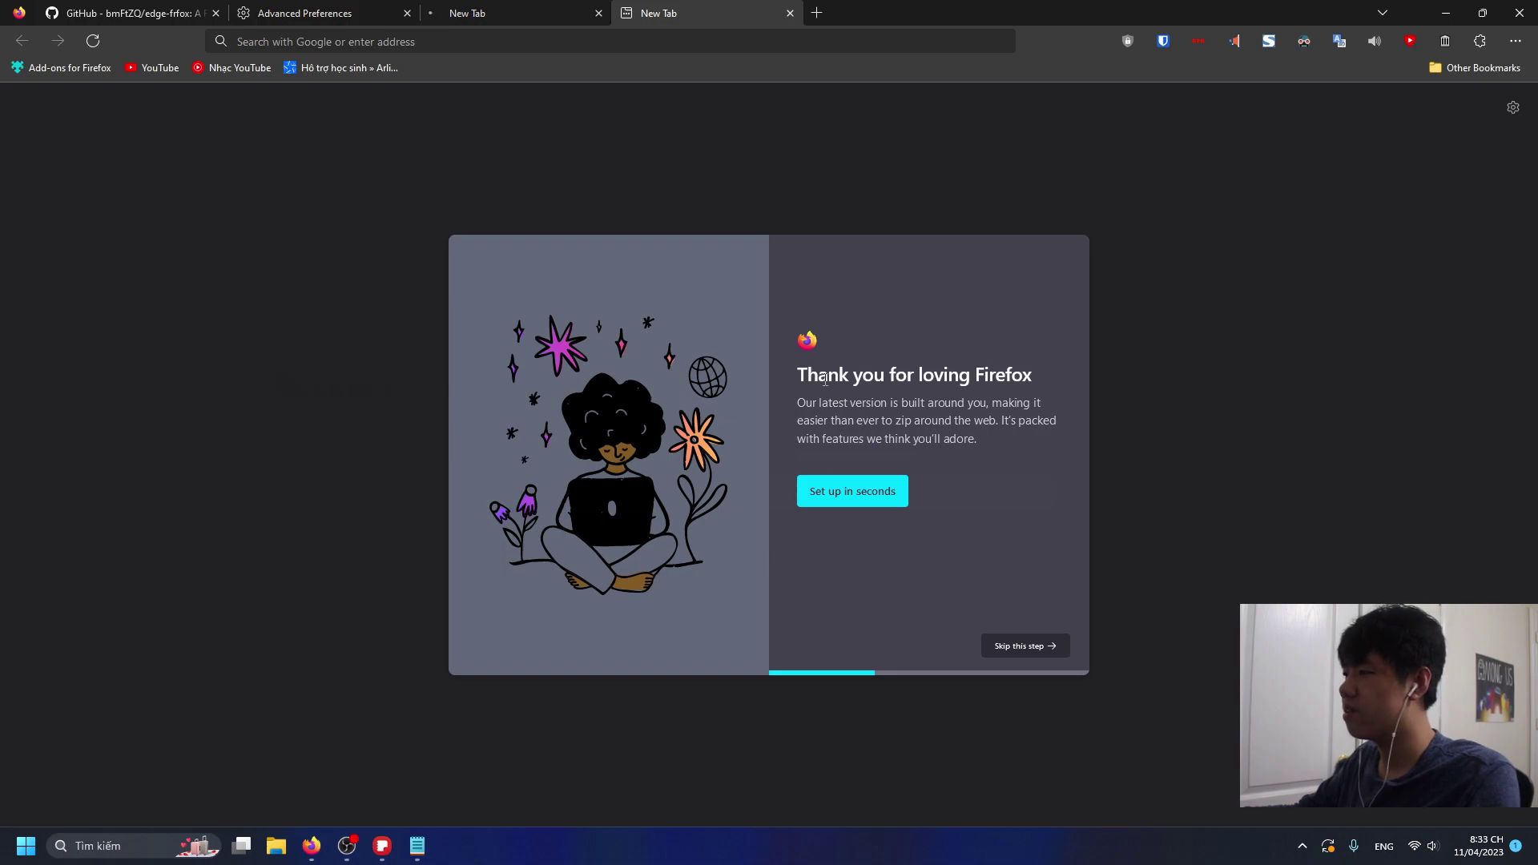
click(855, 490)
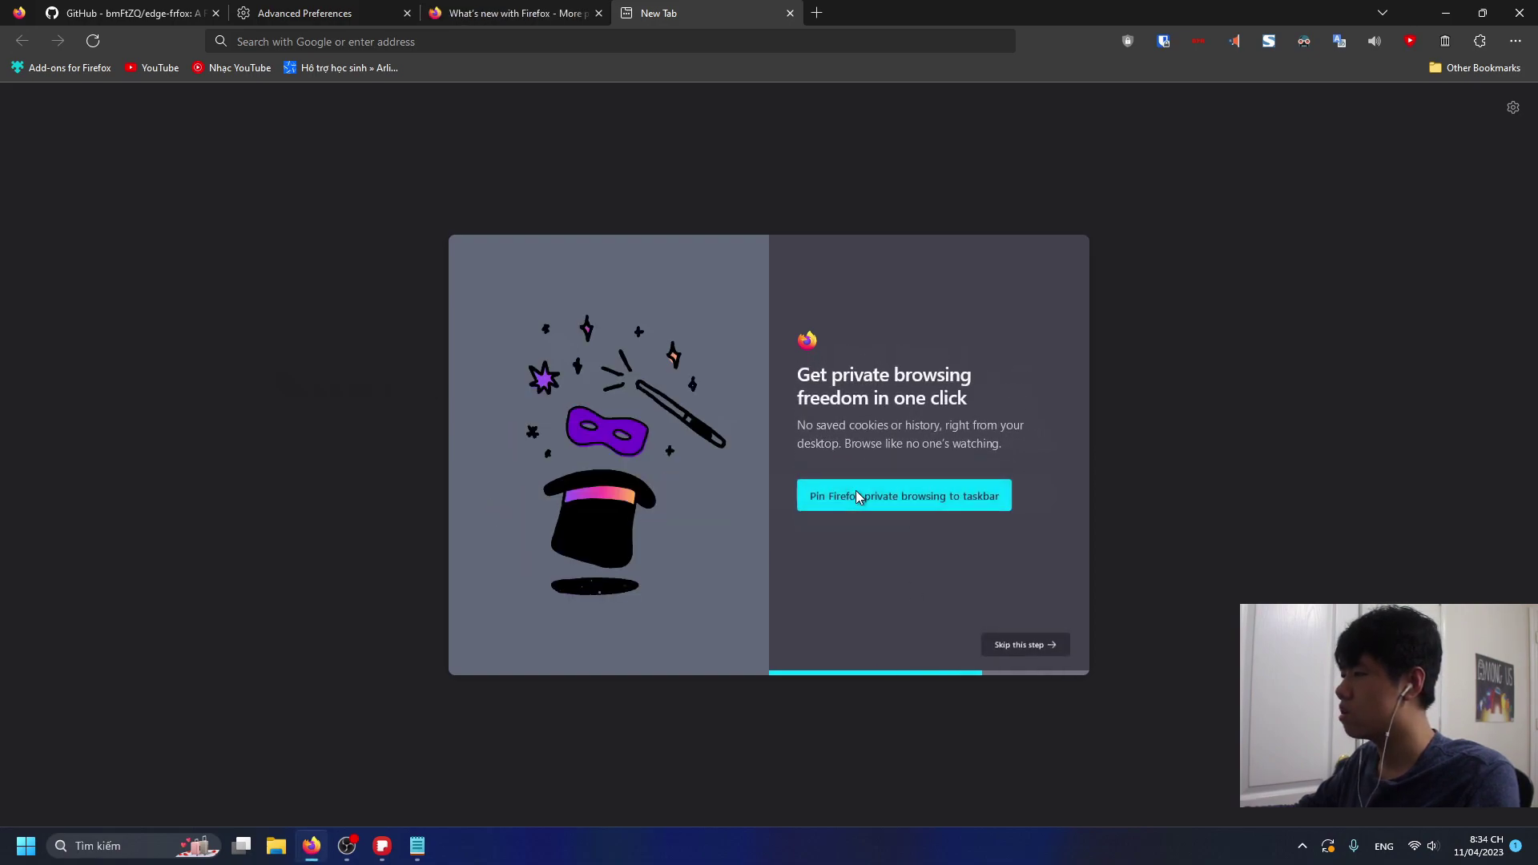
click(1015, 641)
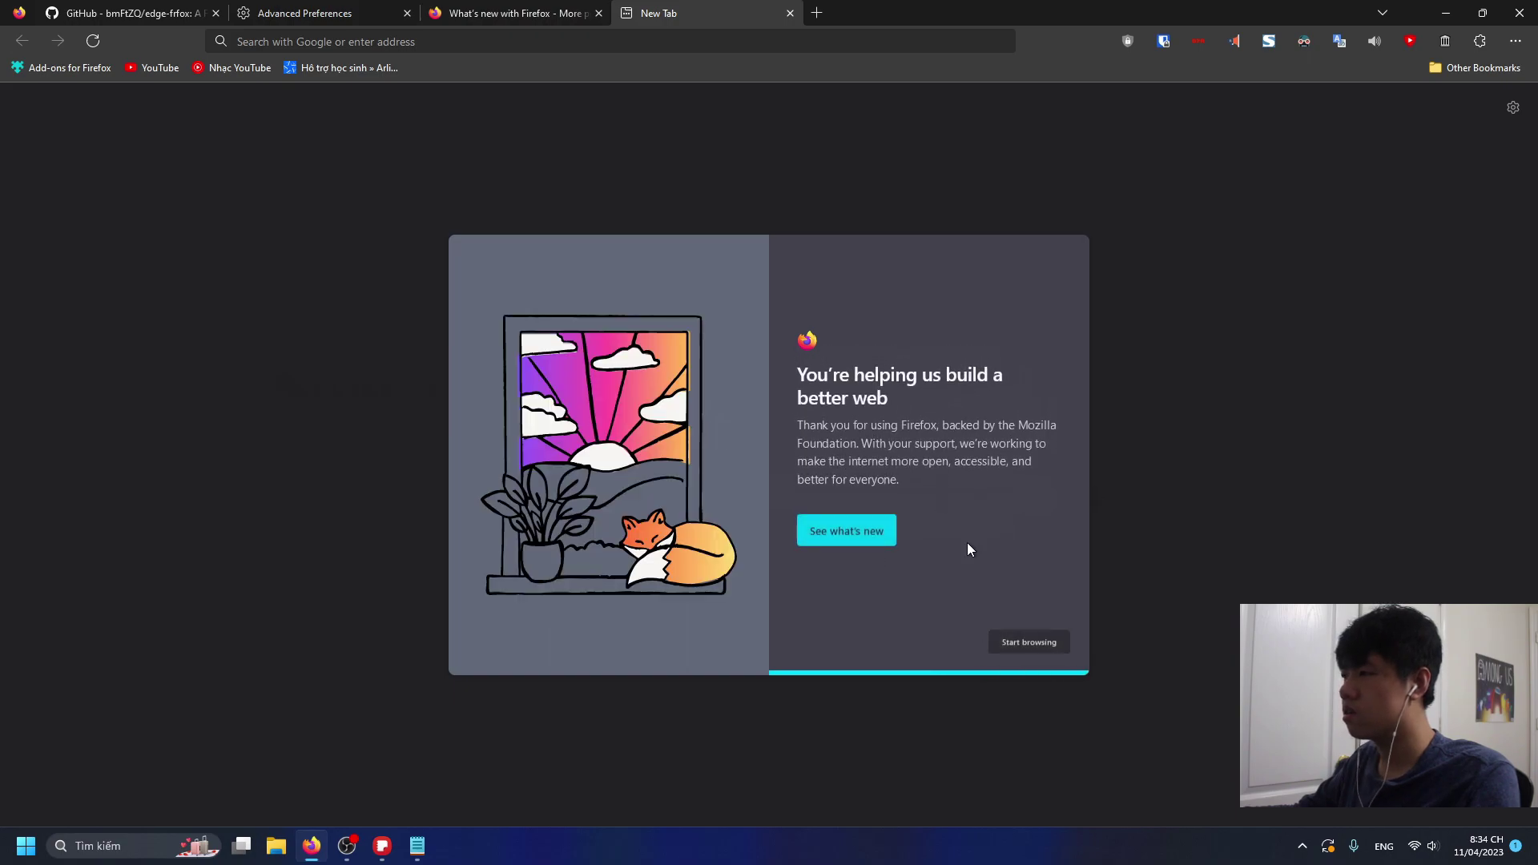
click(1022, 639)
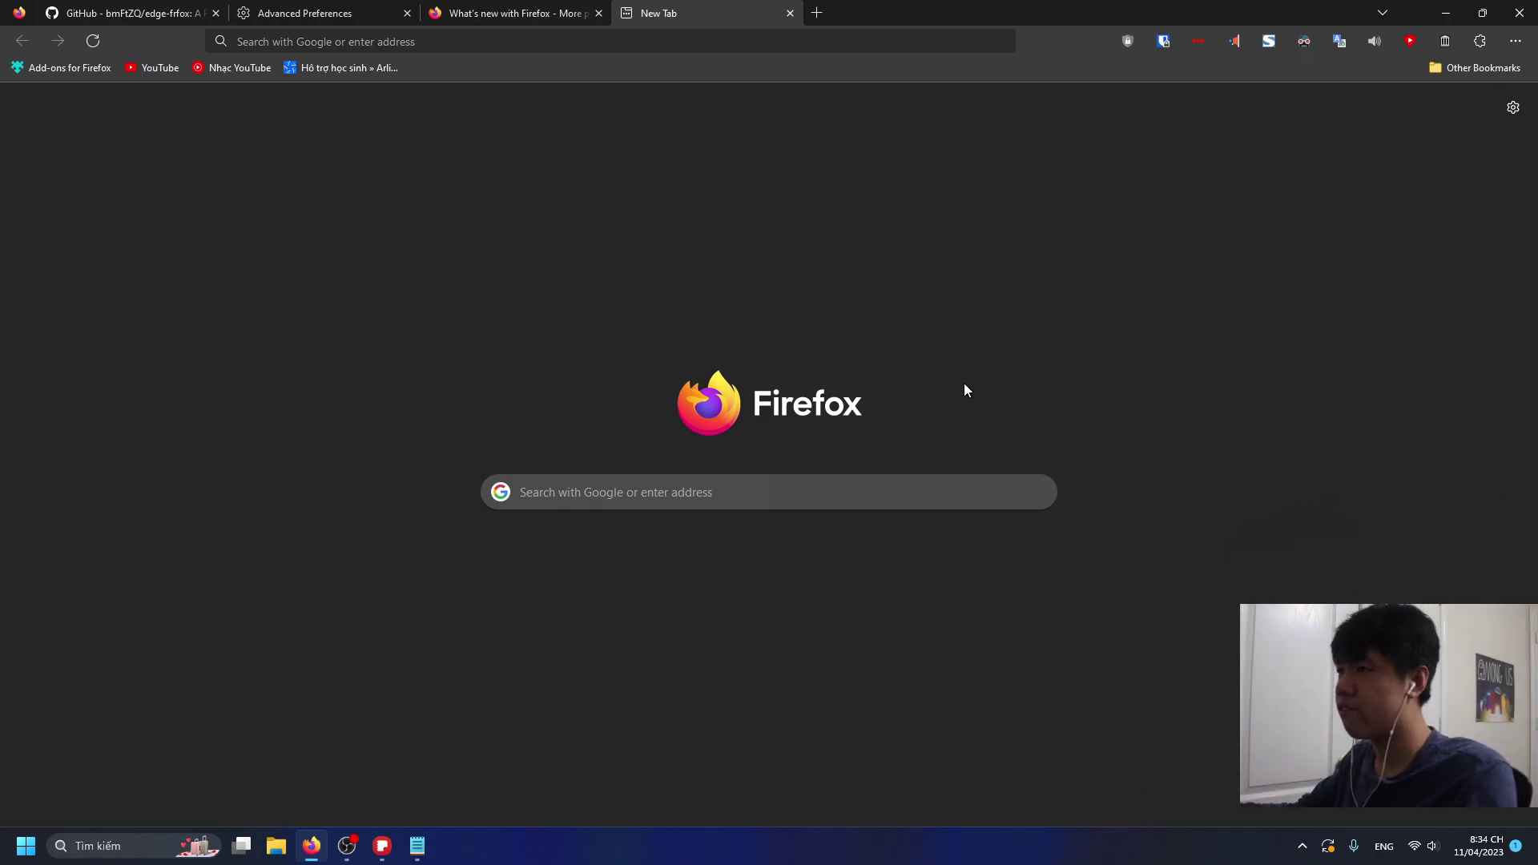
click(512, 13)
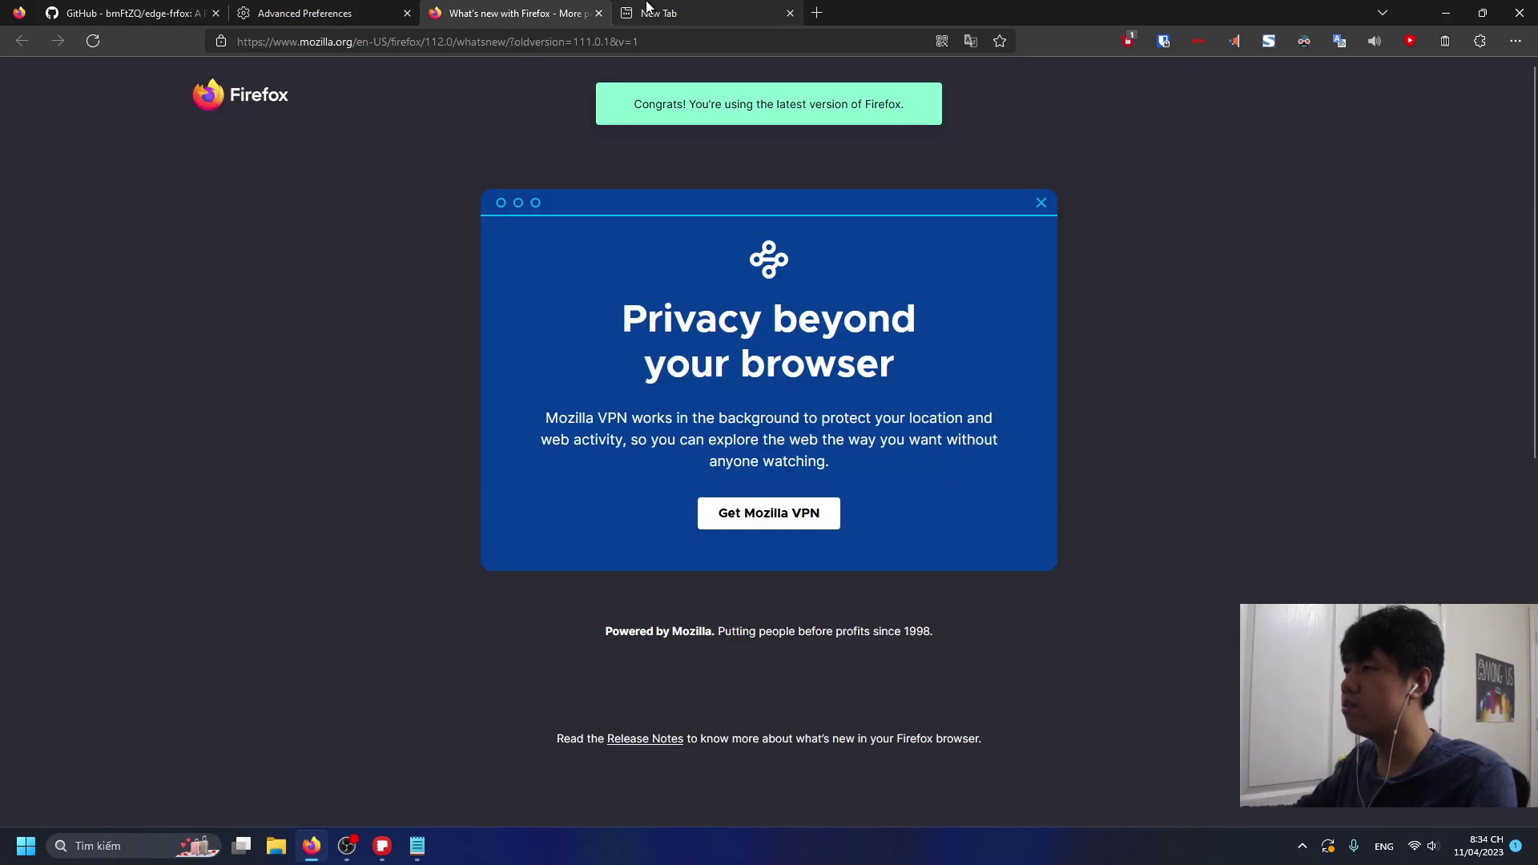
- Close the What's new tab and launch Microsoft Edge from Windows search
click(598, 13)
key(super)
text(edge)
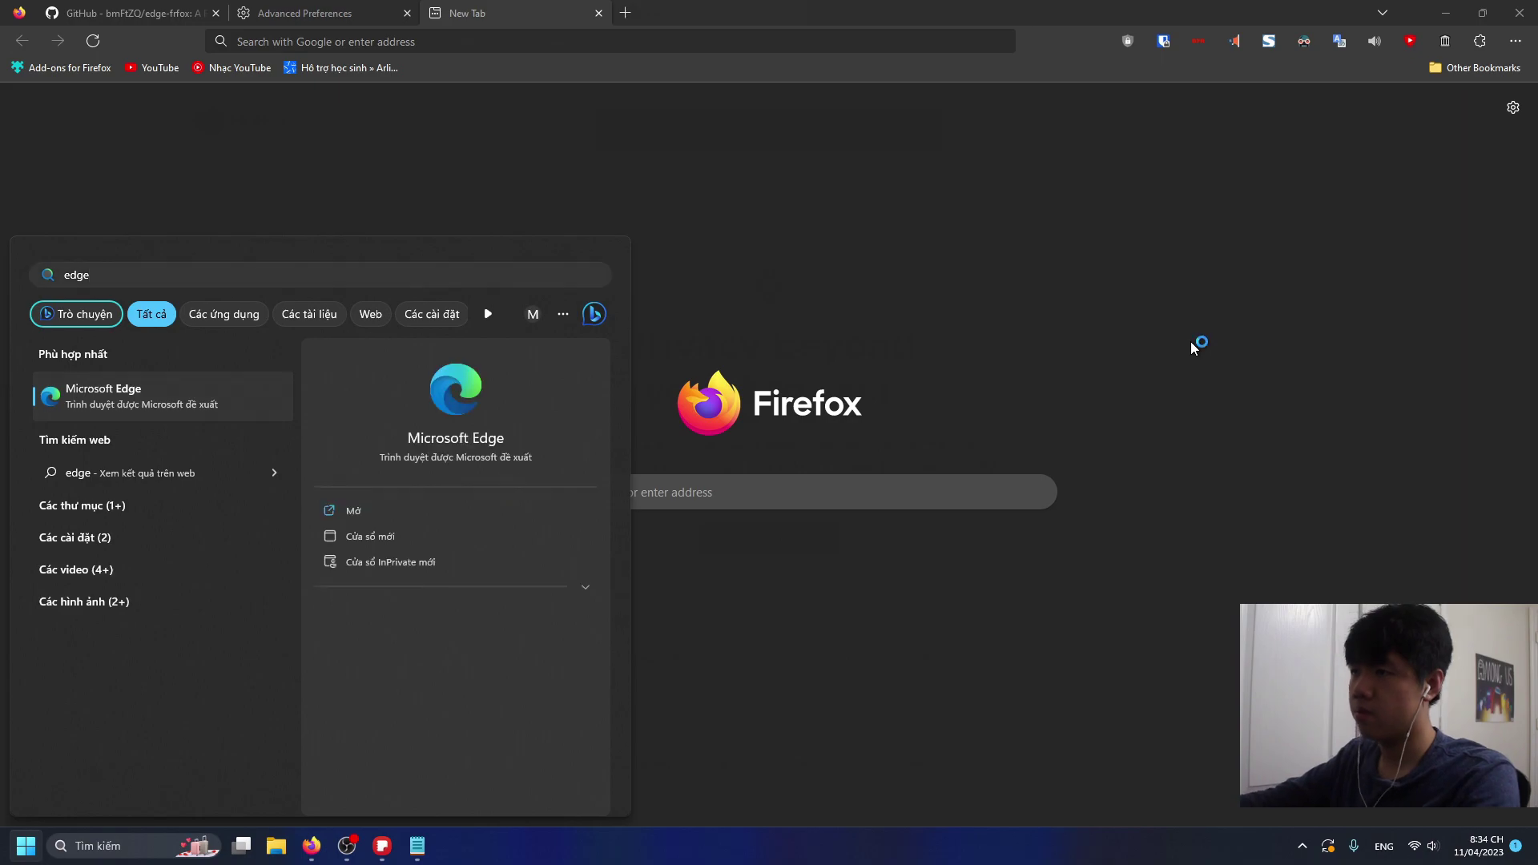
key(Return)
- Shrink Firefox beside Edge and compare the extension, desktop and bookmark right-click menus
key(alt+Tab)
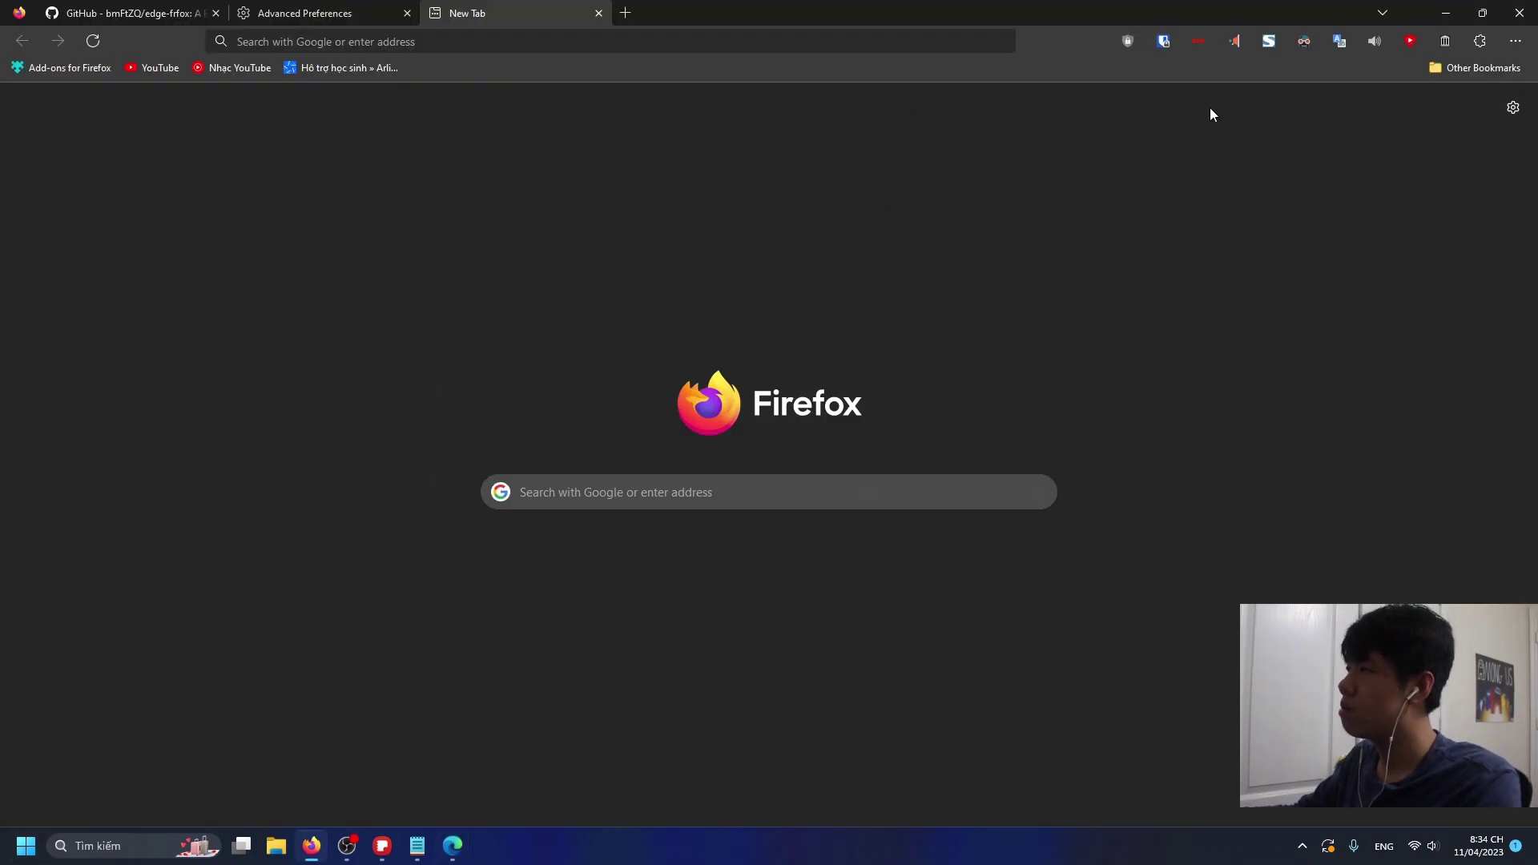
right_click(1166, 42)
drag(921, 13, 845, 157)
right_click(904, 184)
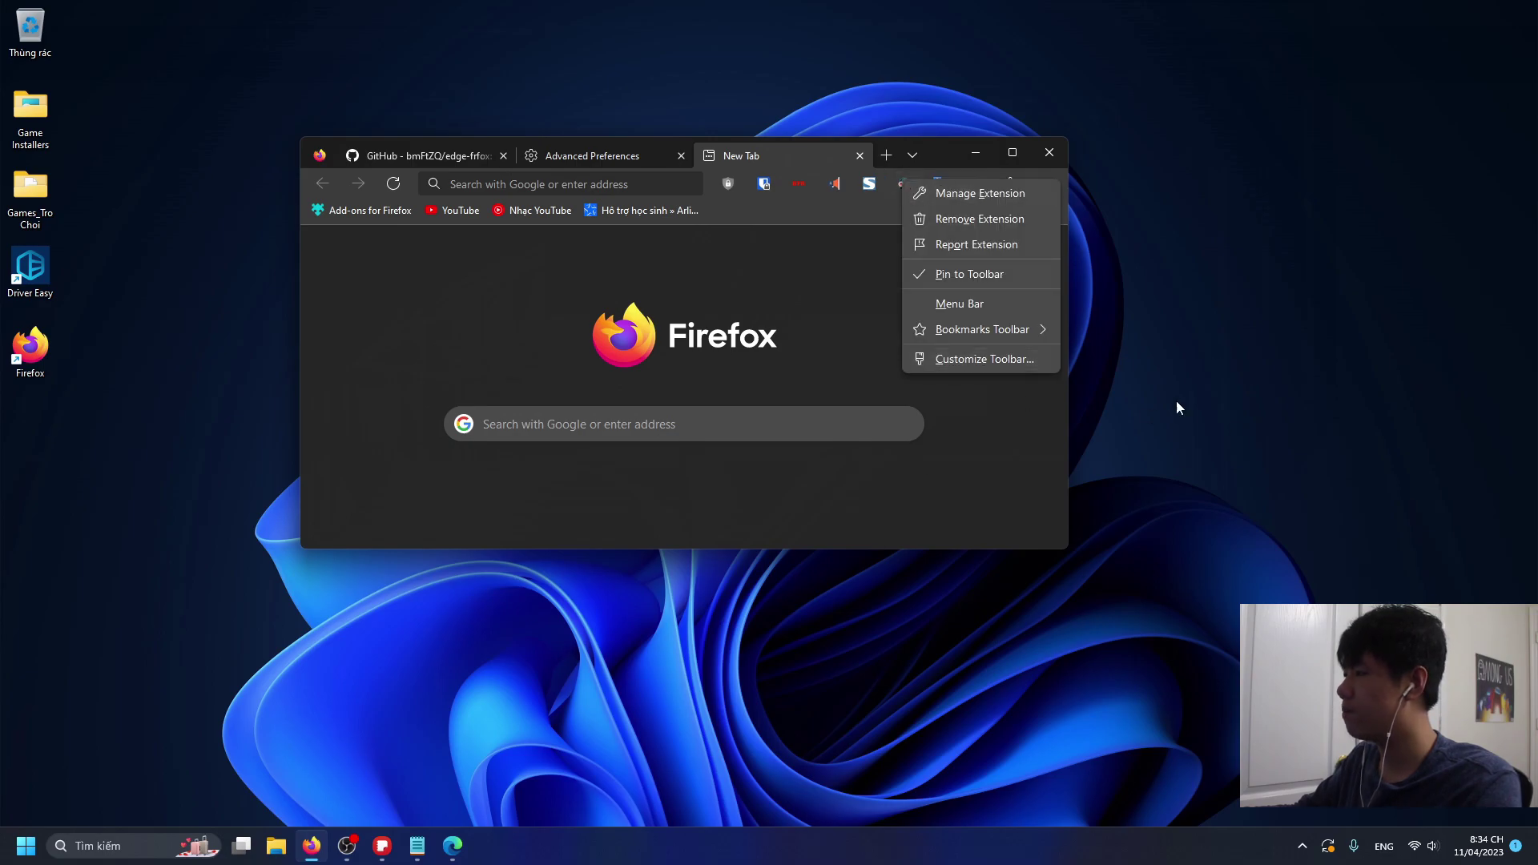
right_click(1203, 434)
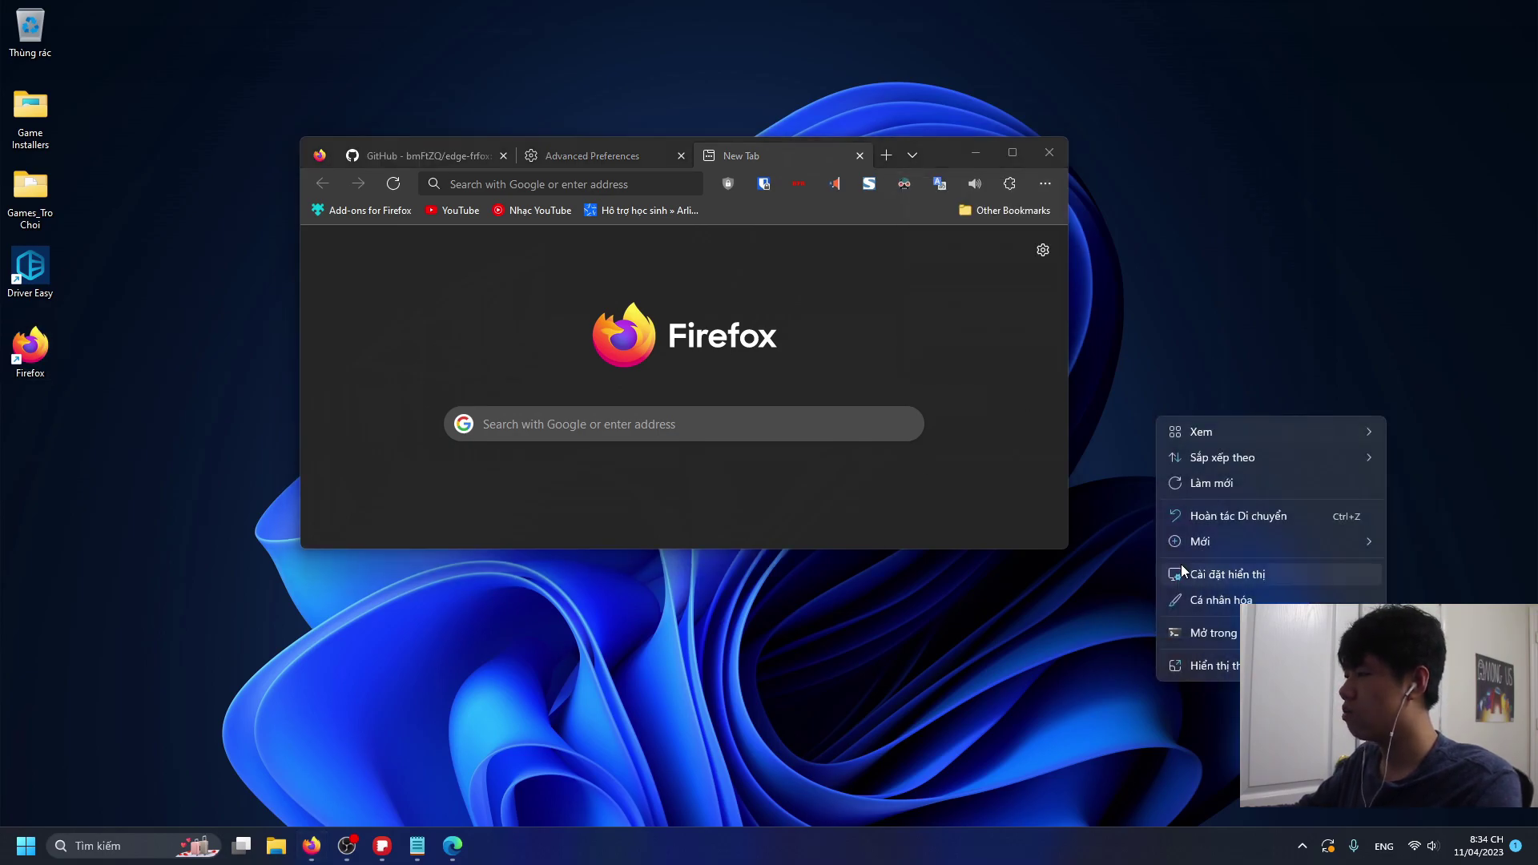
right_click(945, 185)
right_click(1108, 157)
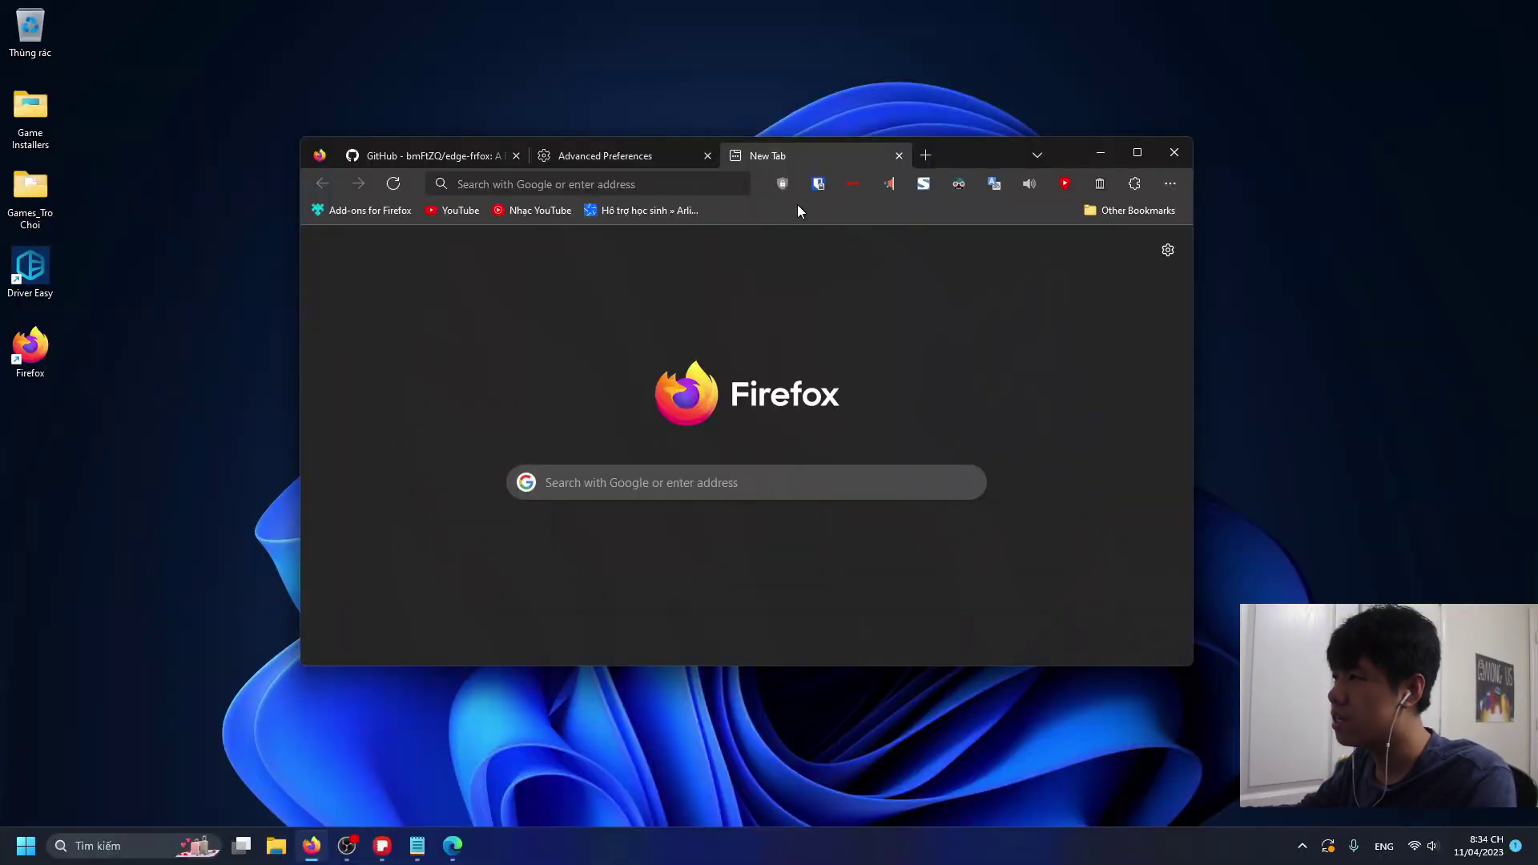
right_click(647, 216)
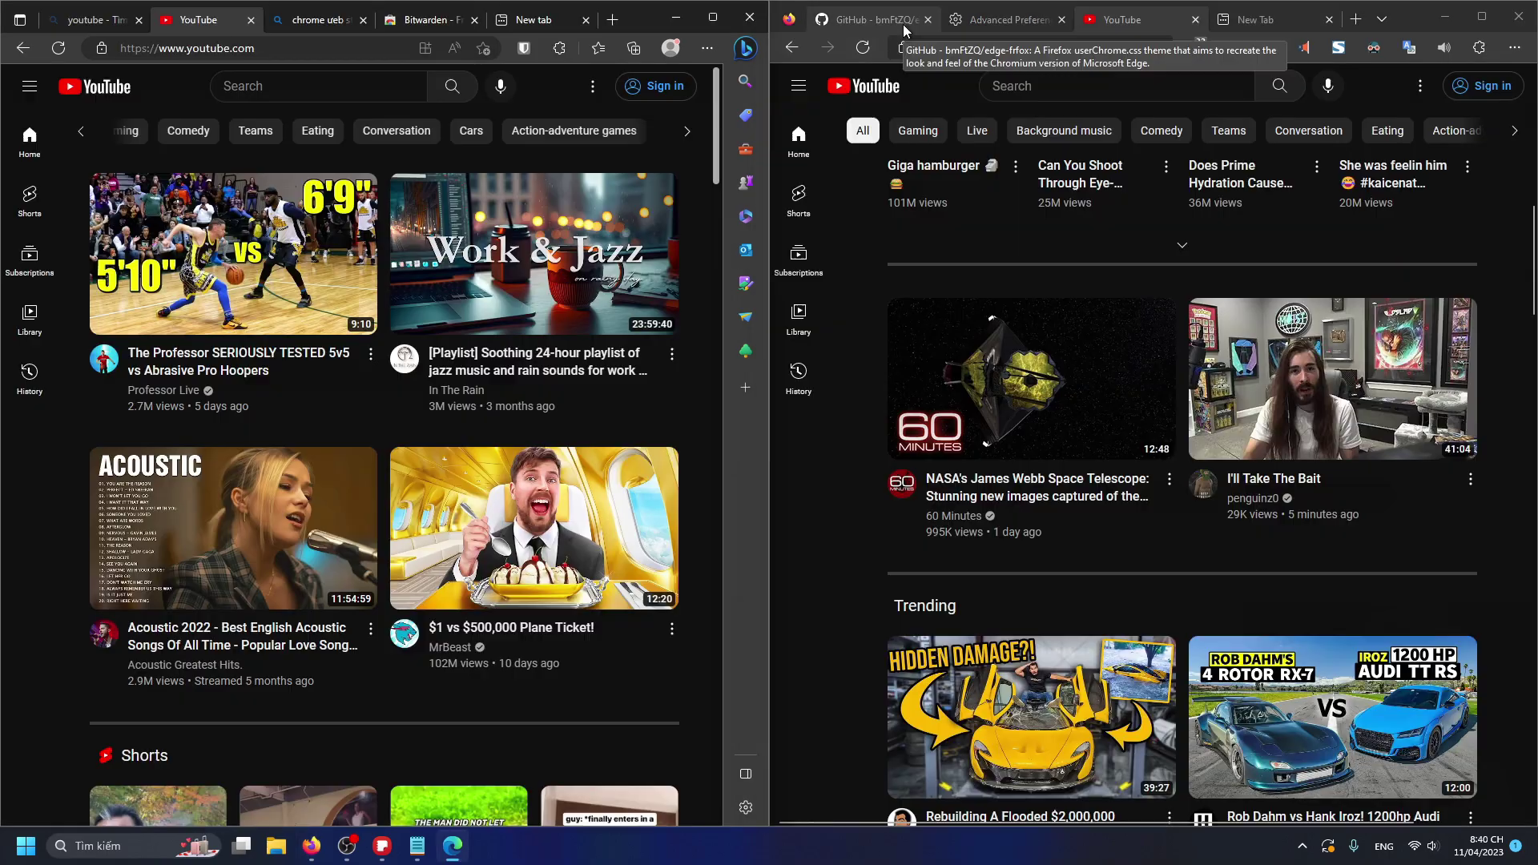
- Switch Firefox to the GitHub README tab and toggle Edge's Bing discover panel
click(903, 28)
scroll(1000, 433, down, 5)
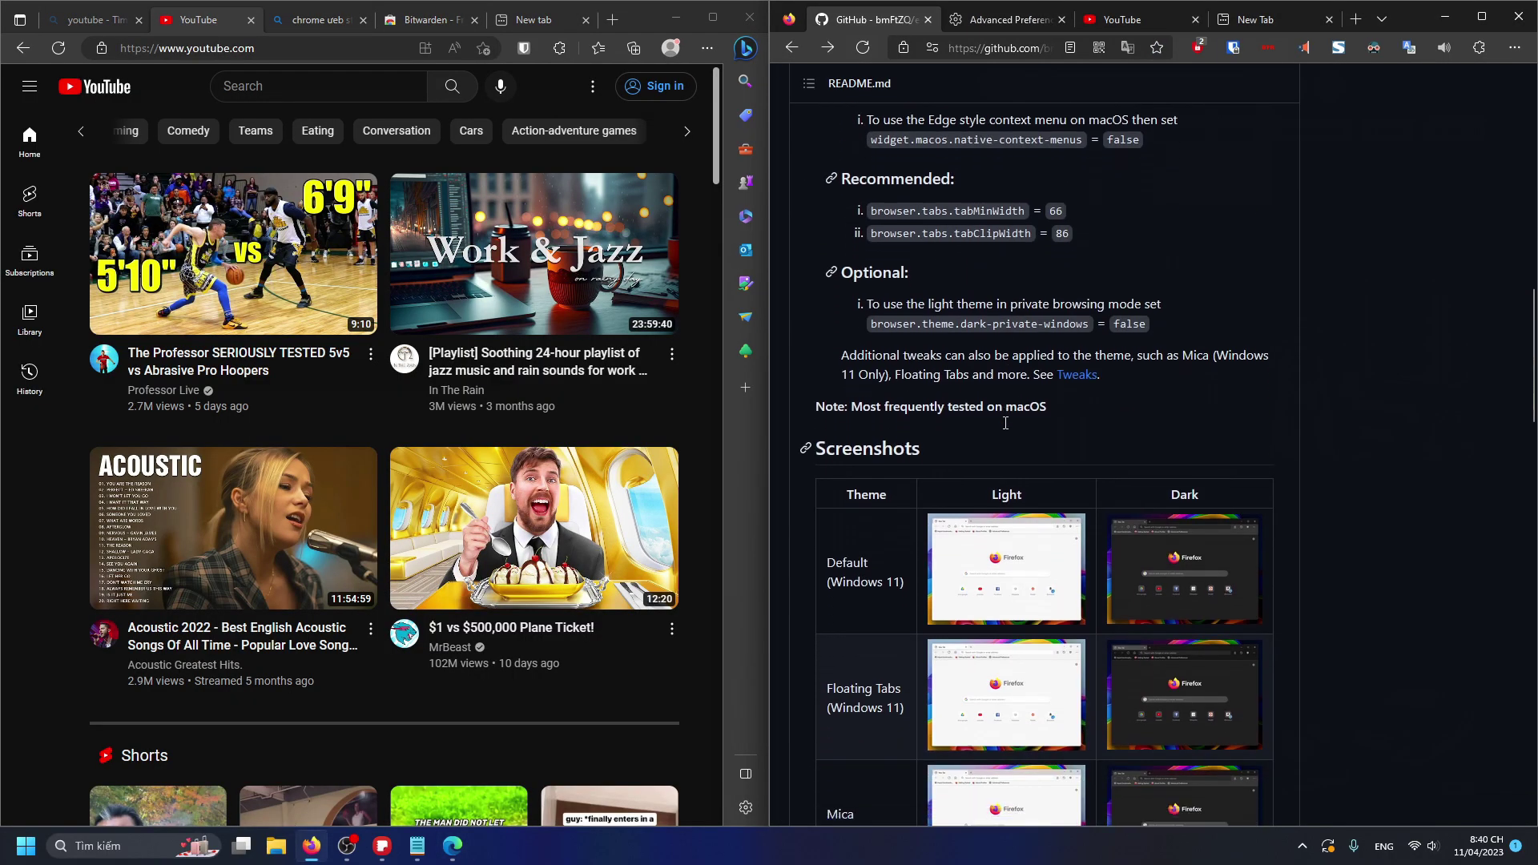
scroll(1000, 433, up, 10)
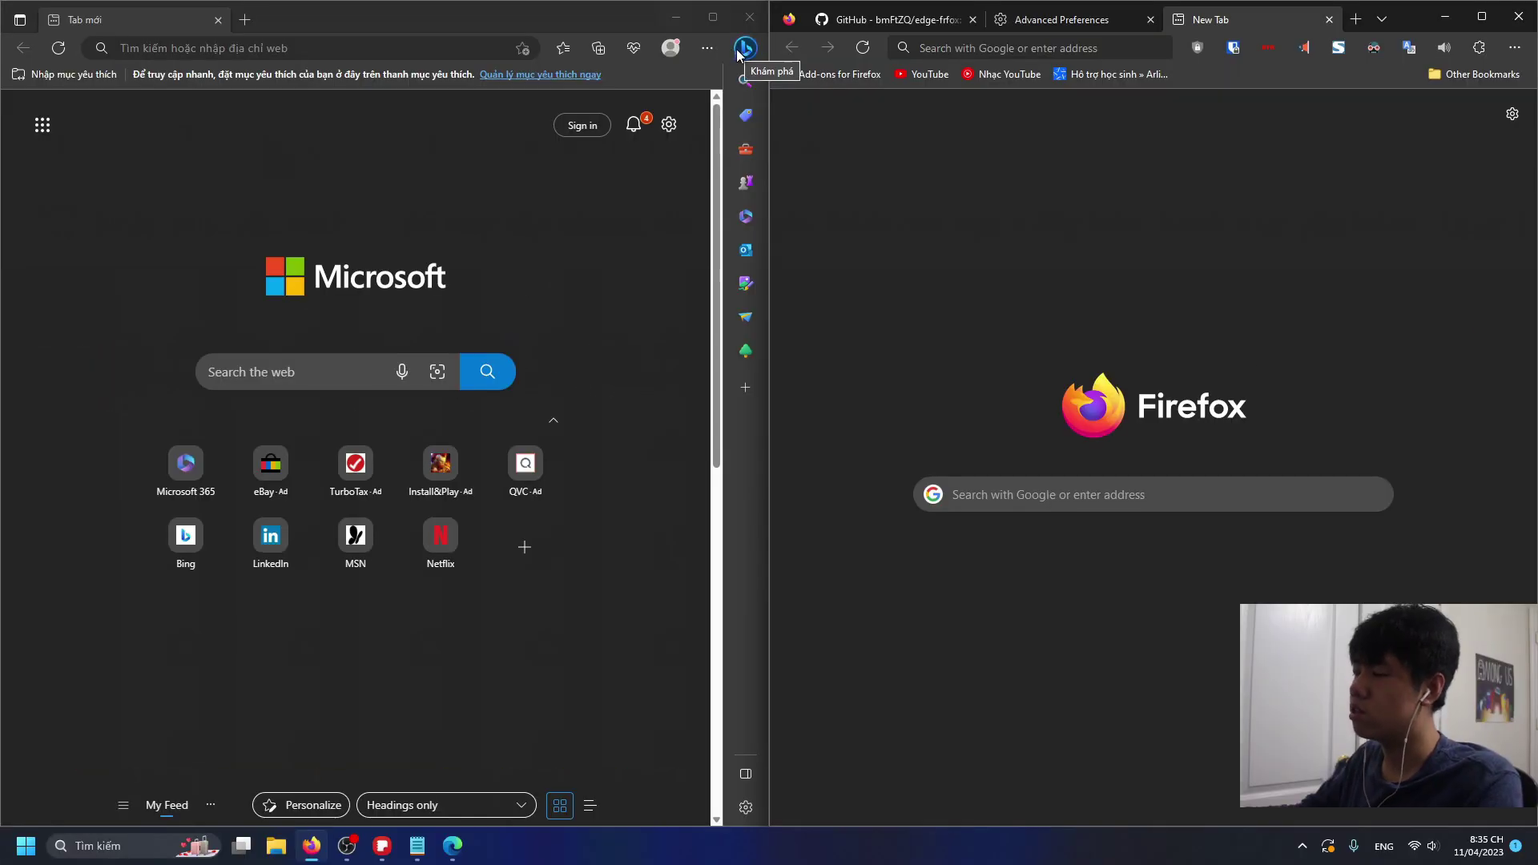
click(738, 50)
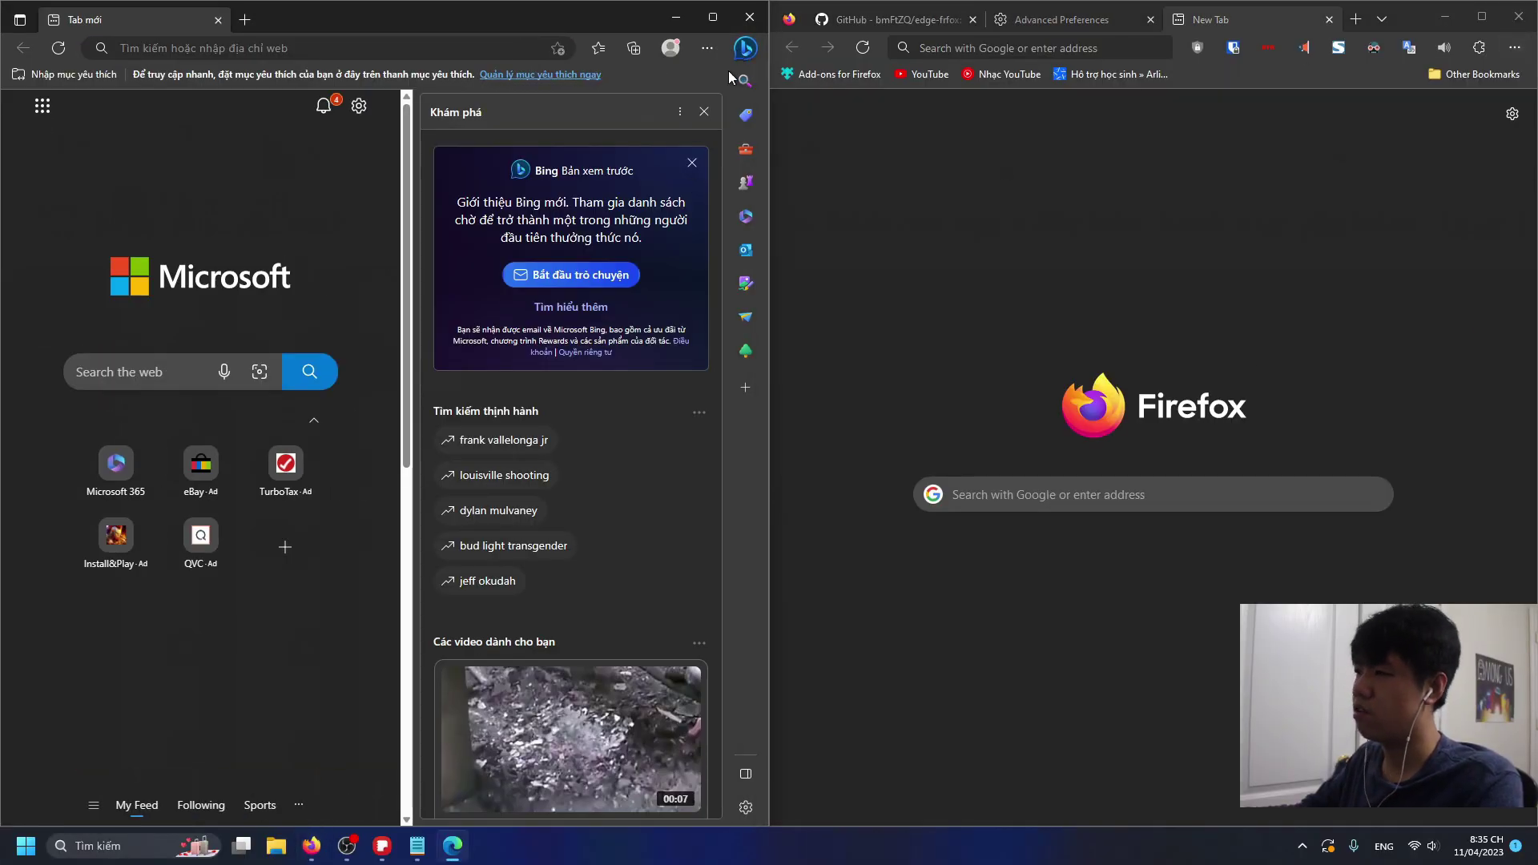
click(743, 62)
- Open a Firefox private window snapped left, then compare Edge and Firefox page context menus
click(1222, 243)
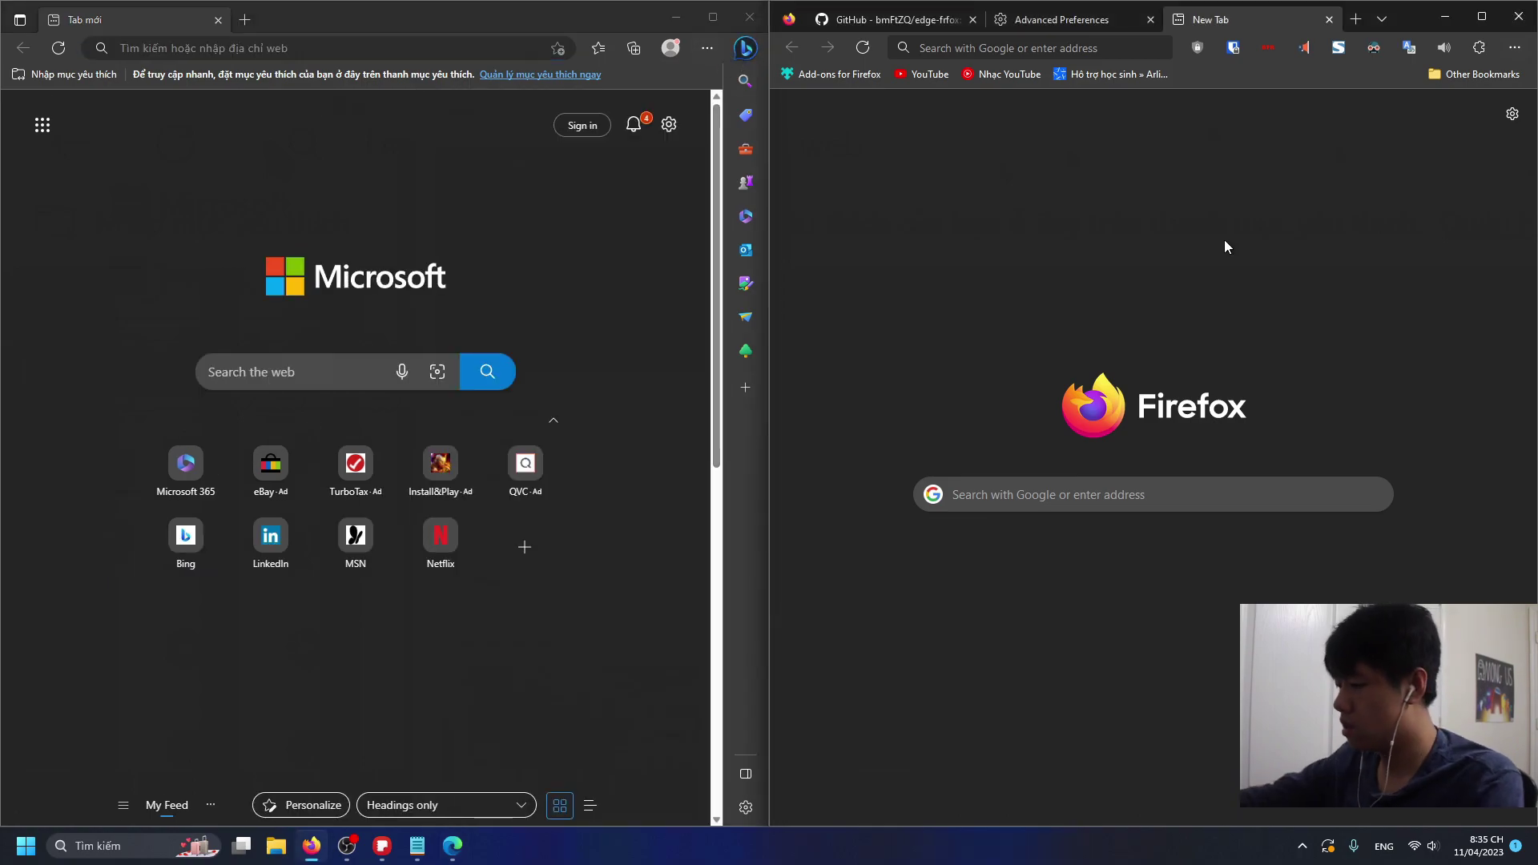
key(ctrl+shift+p)
key(super+Left)
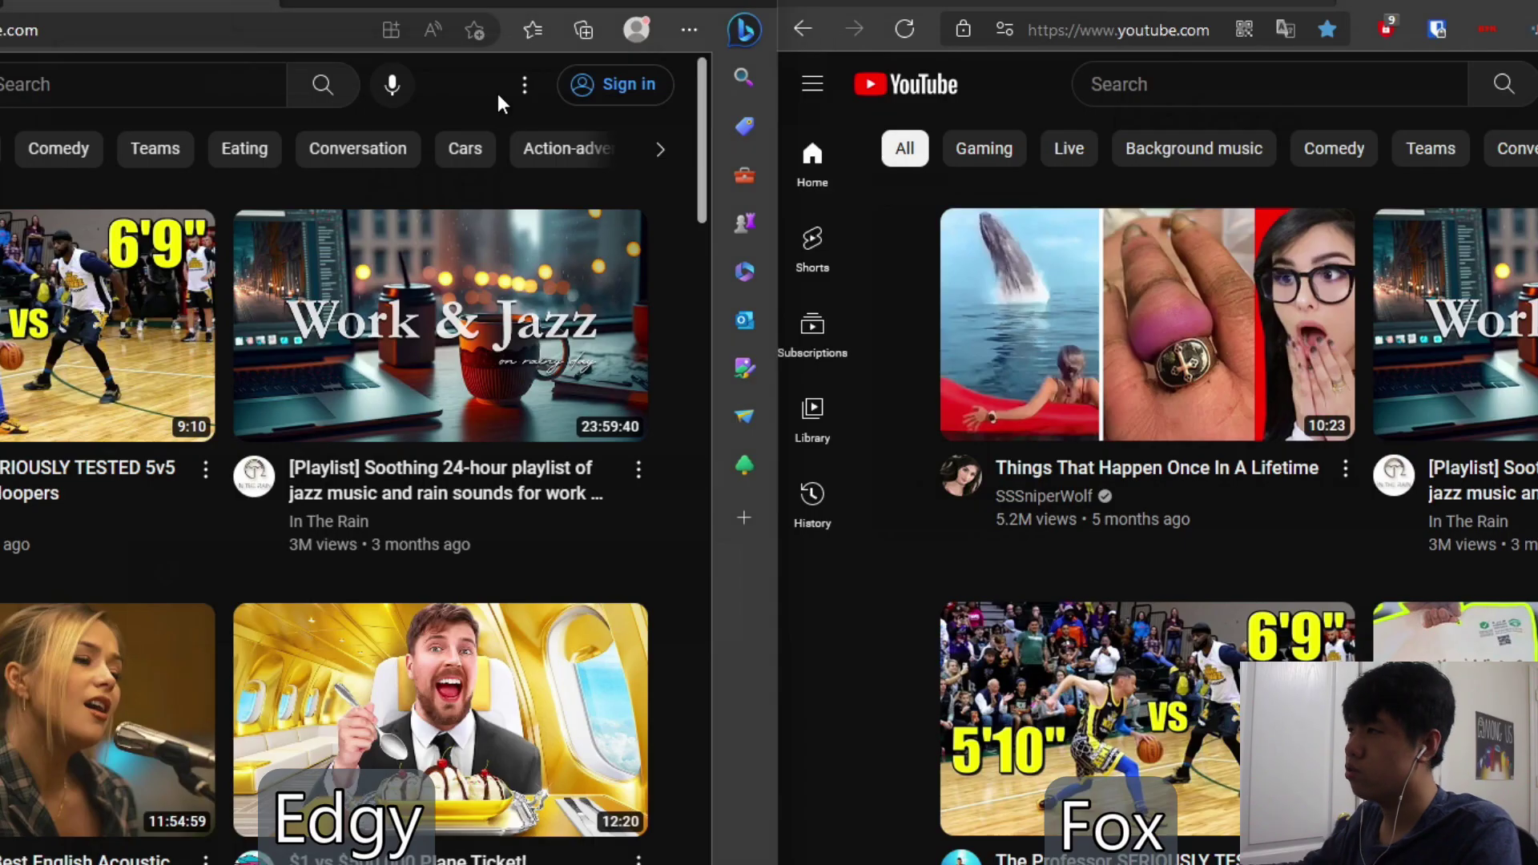
right_click(482, 91)
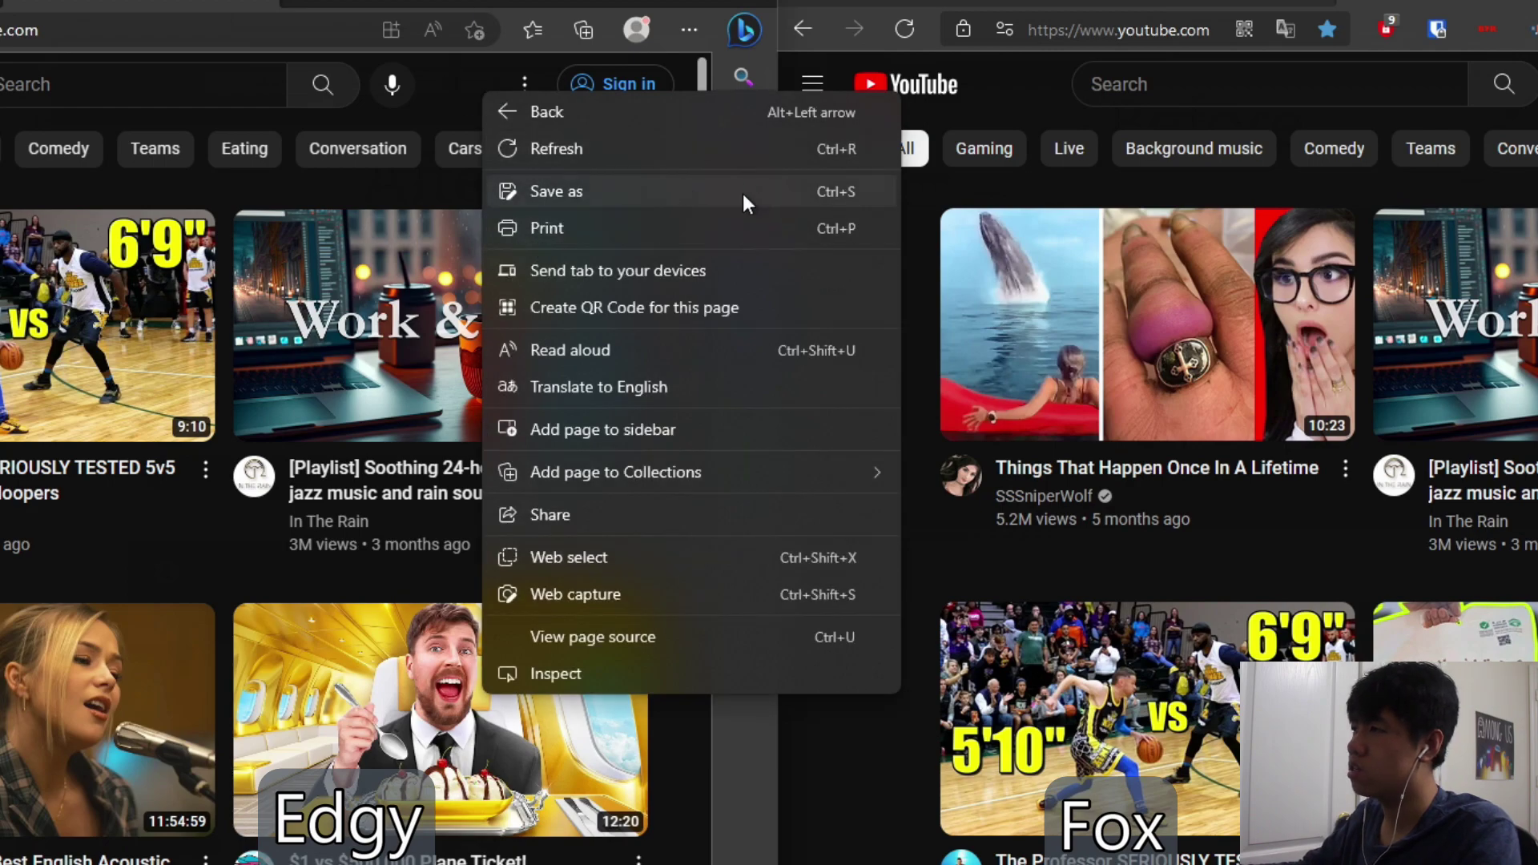
right_click(1025, 98)
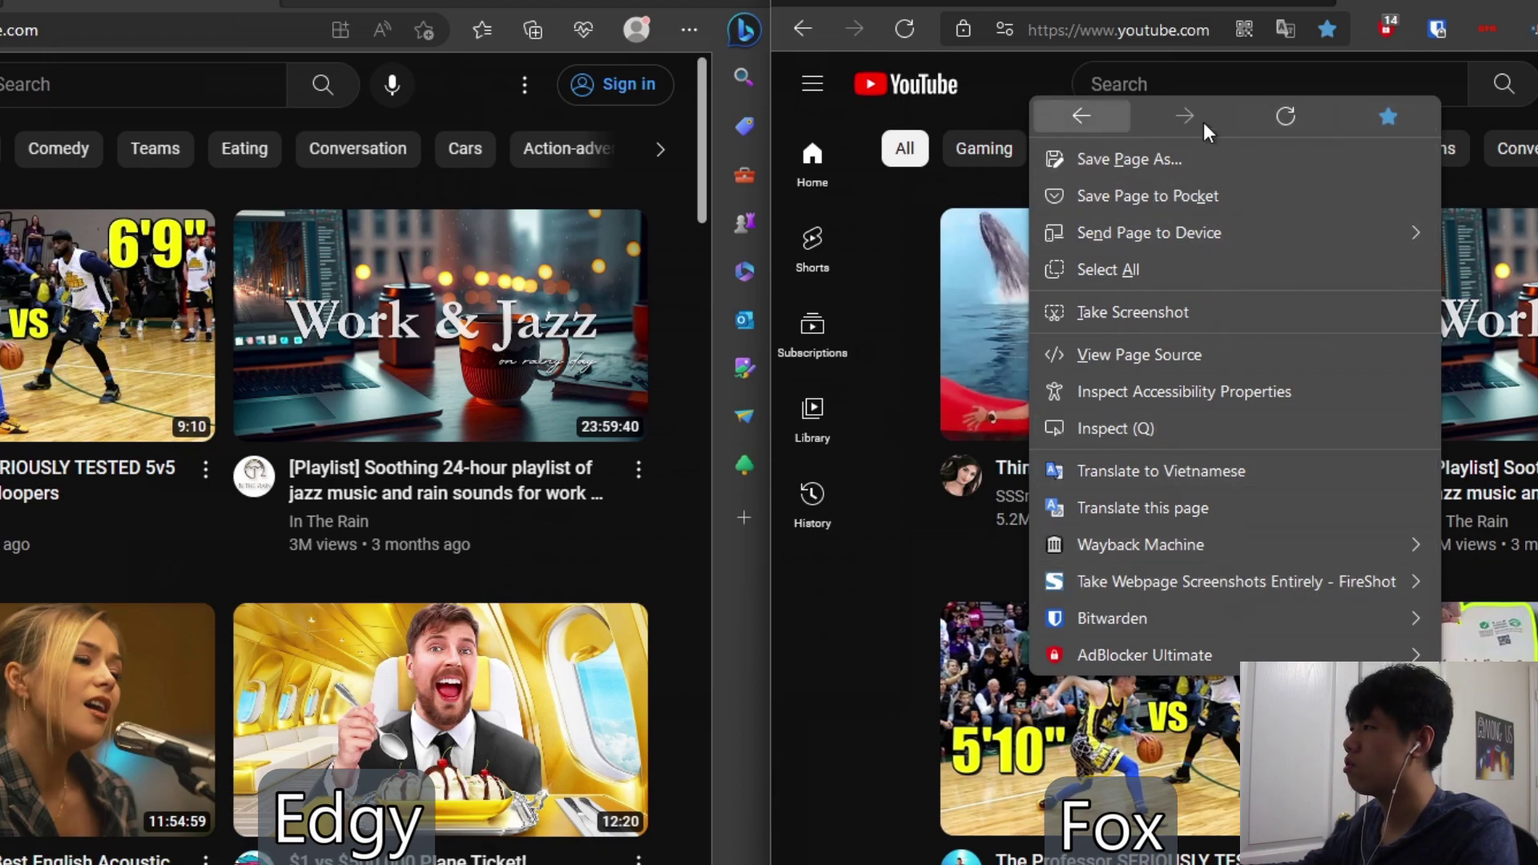
right_click(458, 98)
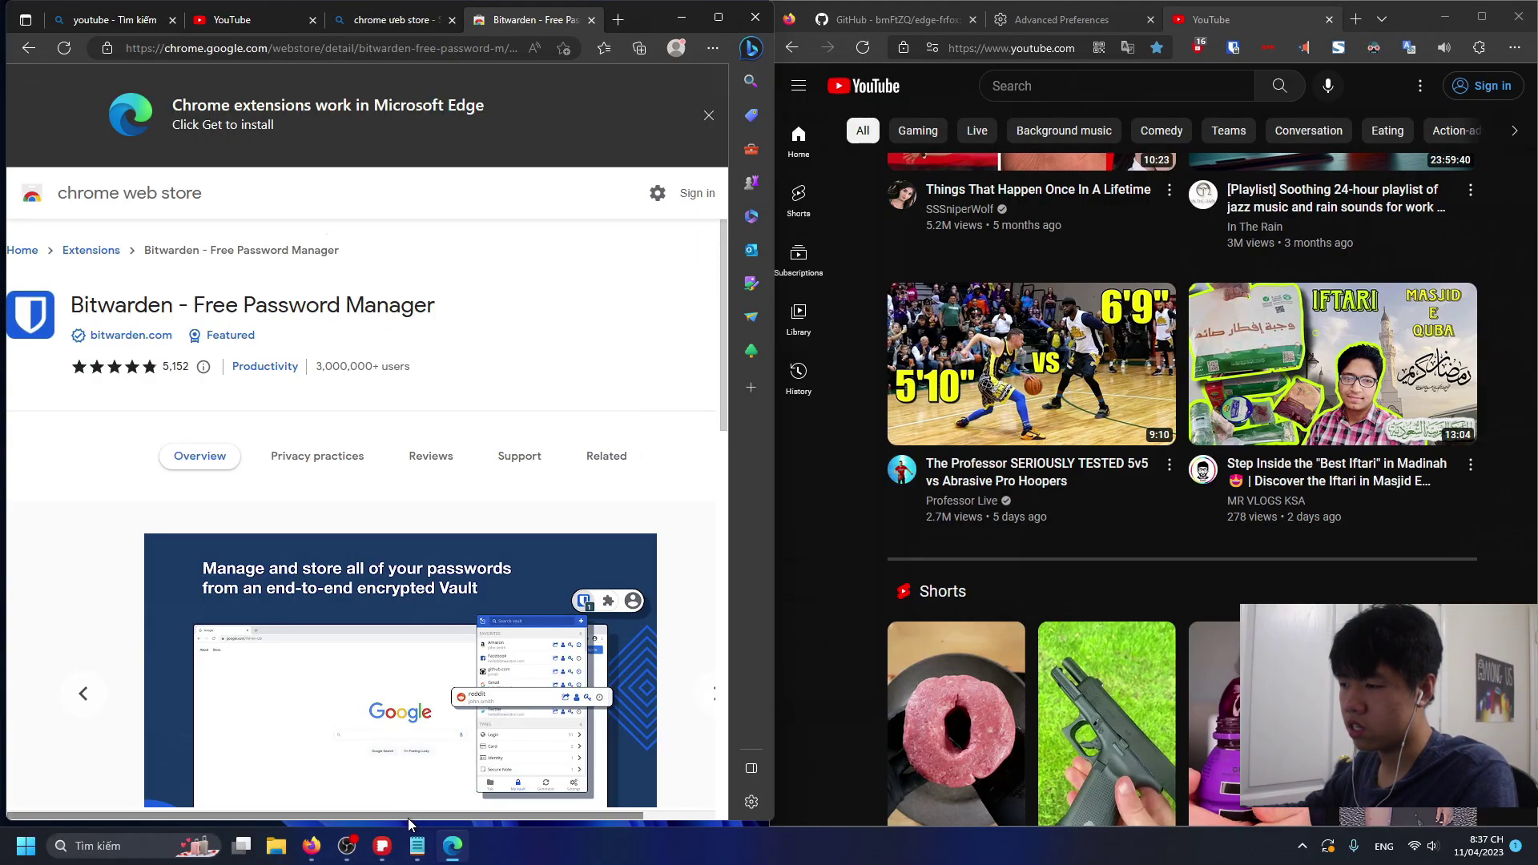
- Install Bitwarden in Edge, allowing extensions from other stores
drag(408, 824, 479, 823)
click(665, 305)
click(353, 155)
click(393, 200)
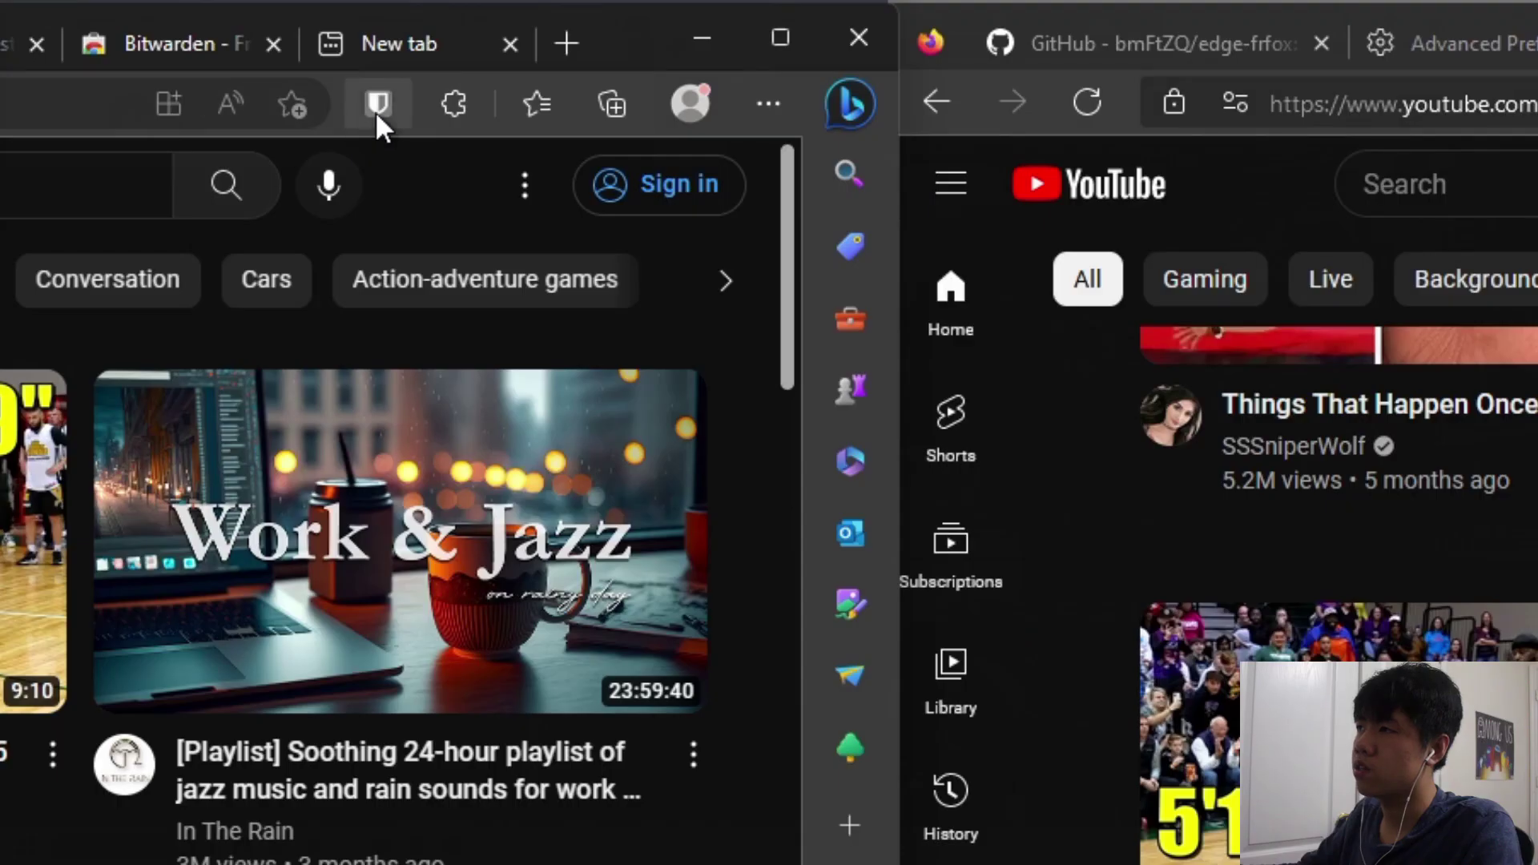
- Compare the Bitwarden extension menus in Edge and Firefox, then open Edge's Bitwarden popup
right_click(532, 49)
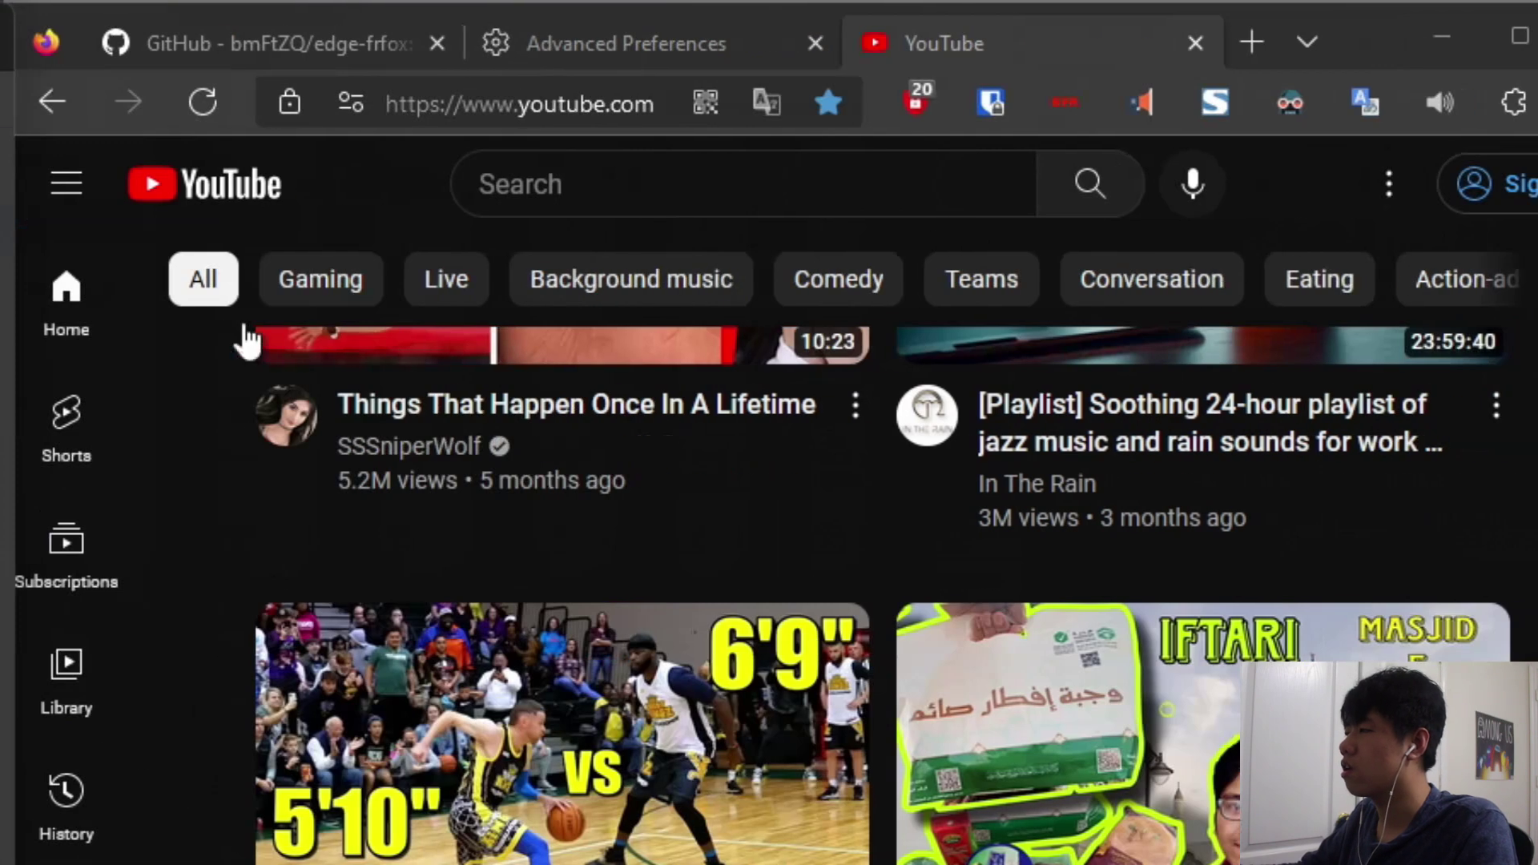
right_click(988, 100)
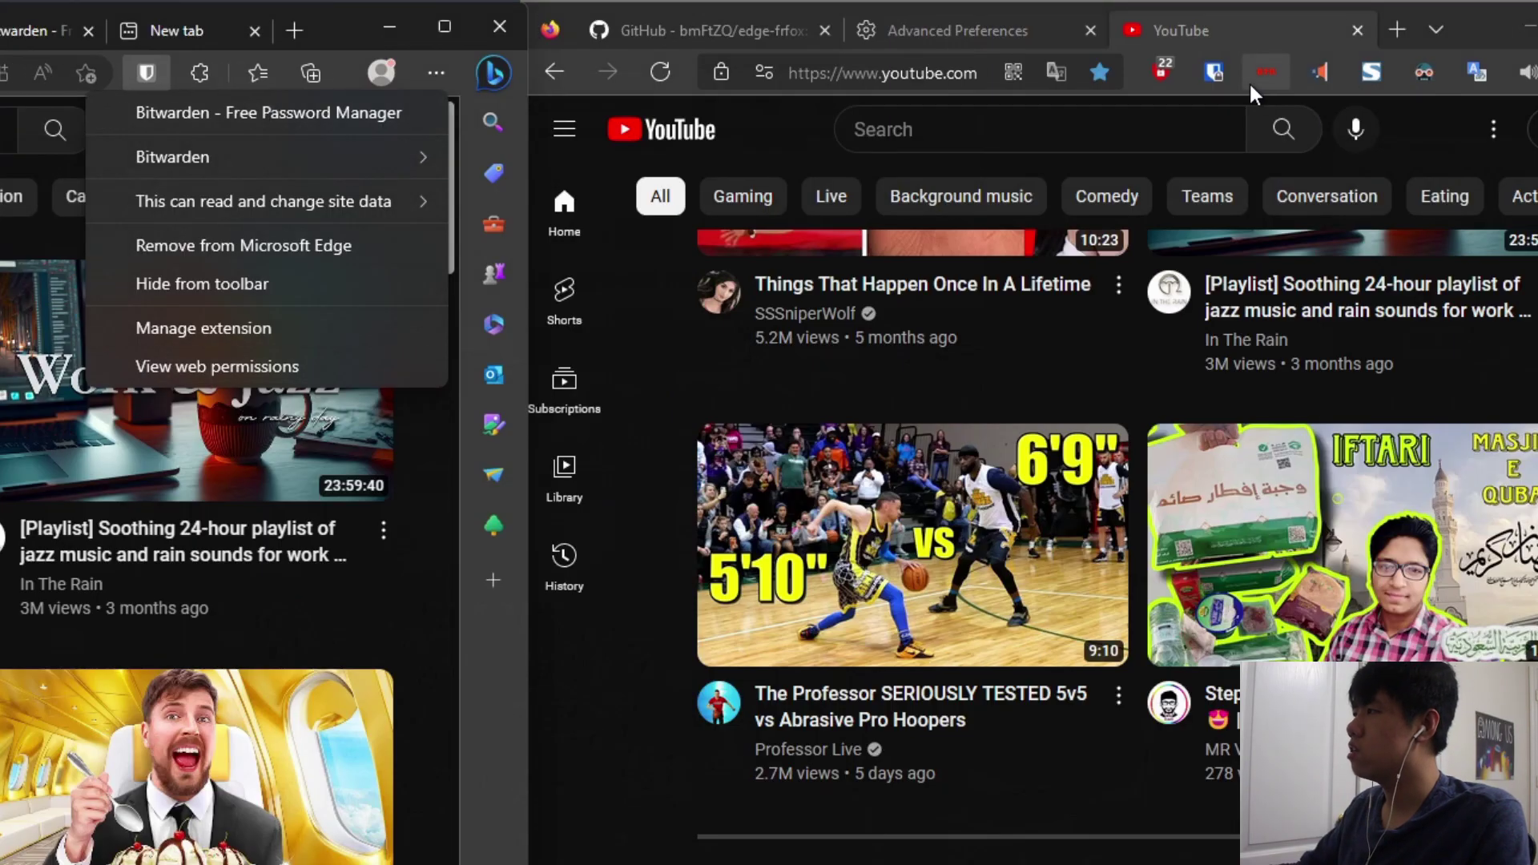
right_click(1214, 72)
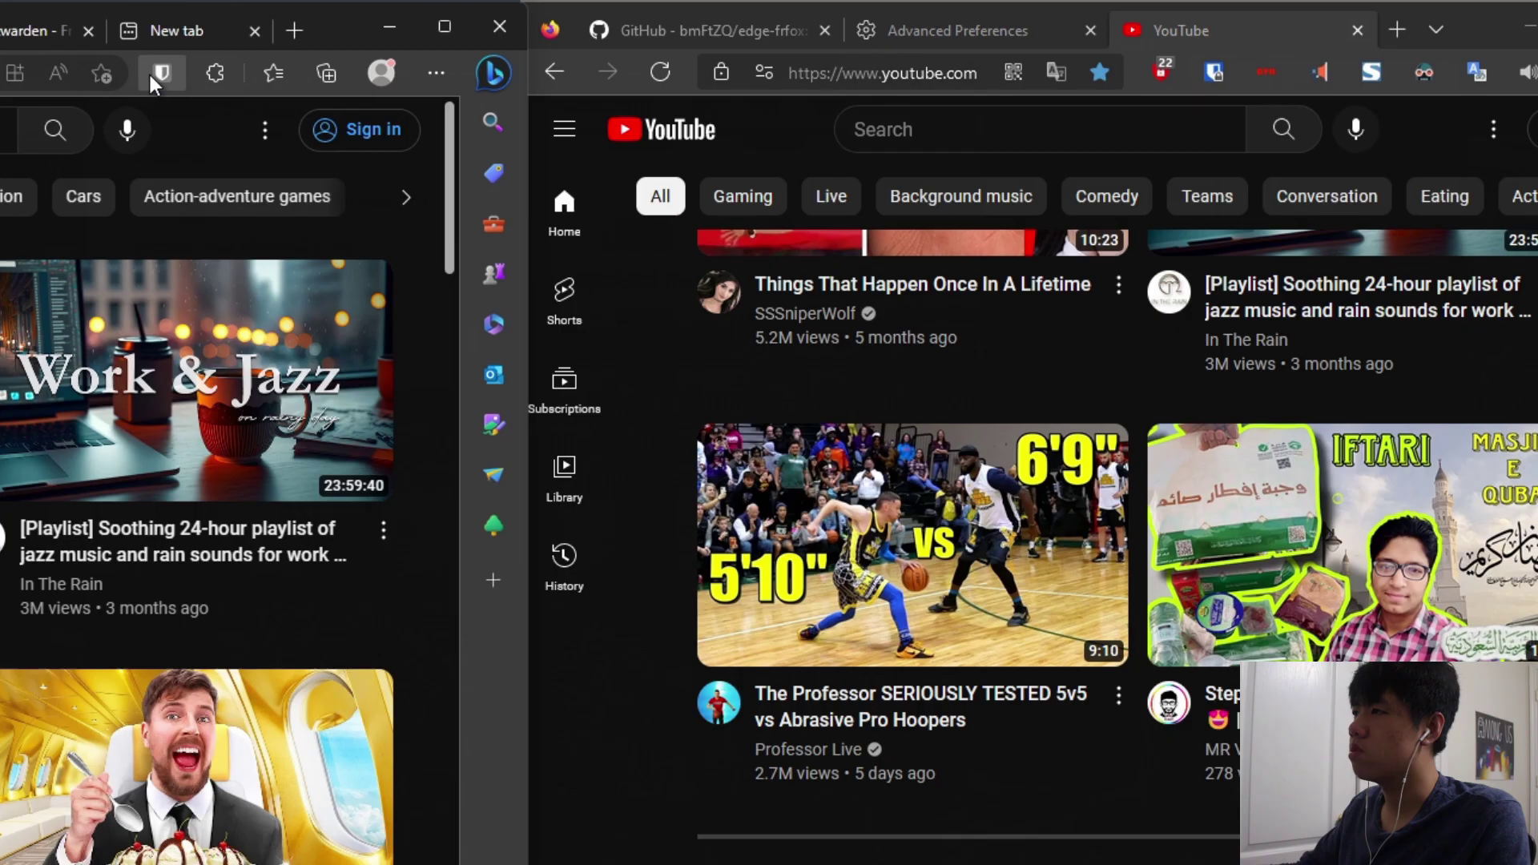
right_click(162, 73)
click(223, 158)
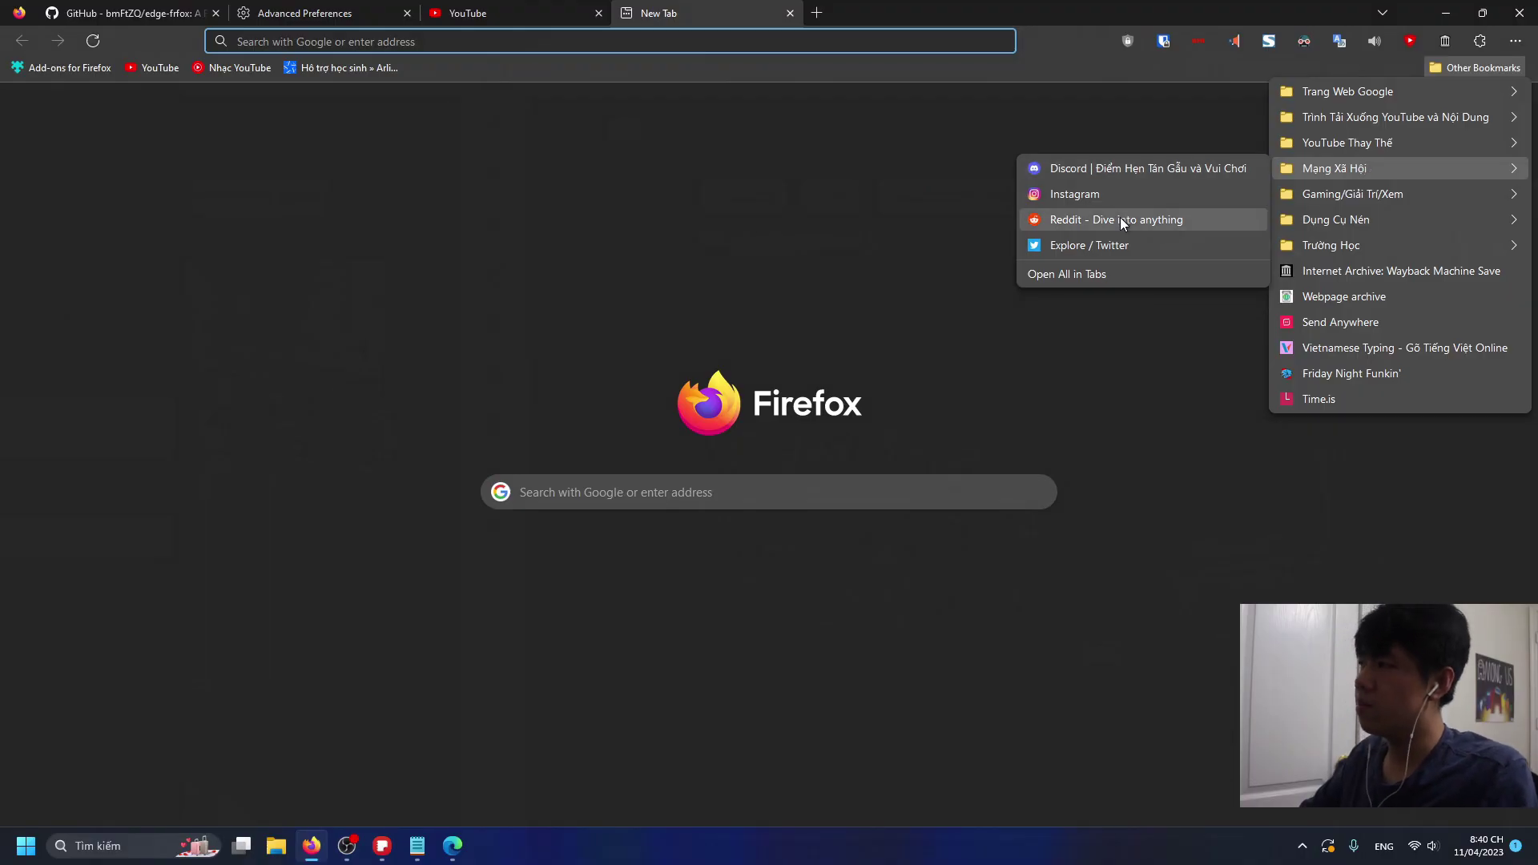
- Open the Reddit bookmark from Mạng Xã Hội and scroll through the Edge-FrFox thread
click(1130, 219)
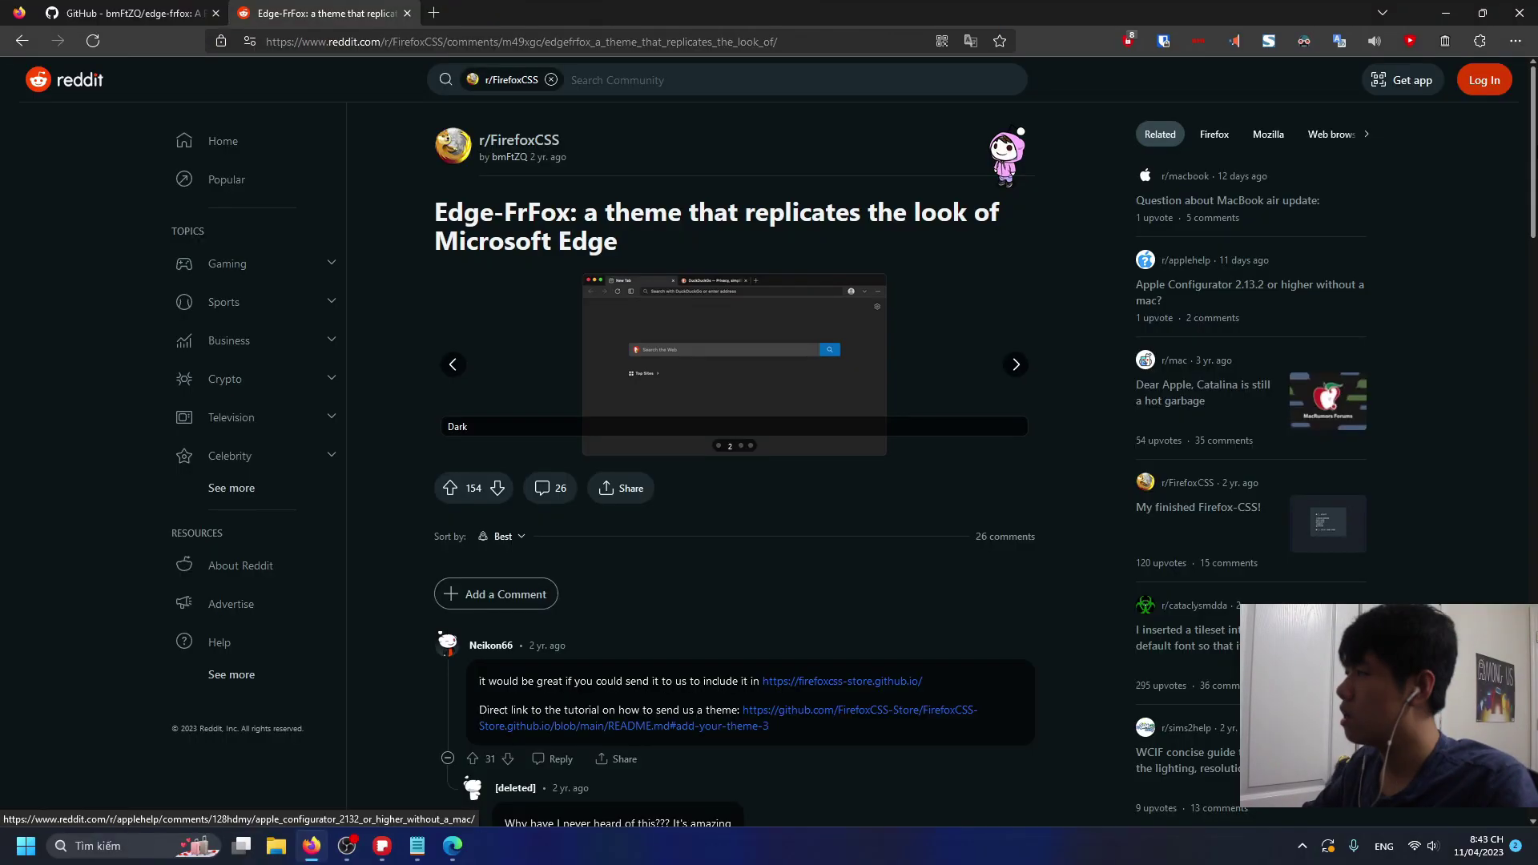
scroll(451, 718, down, 15)
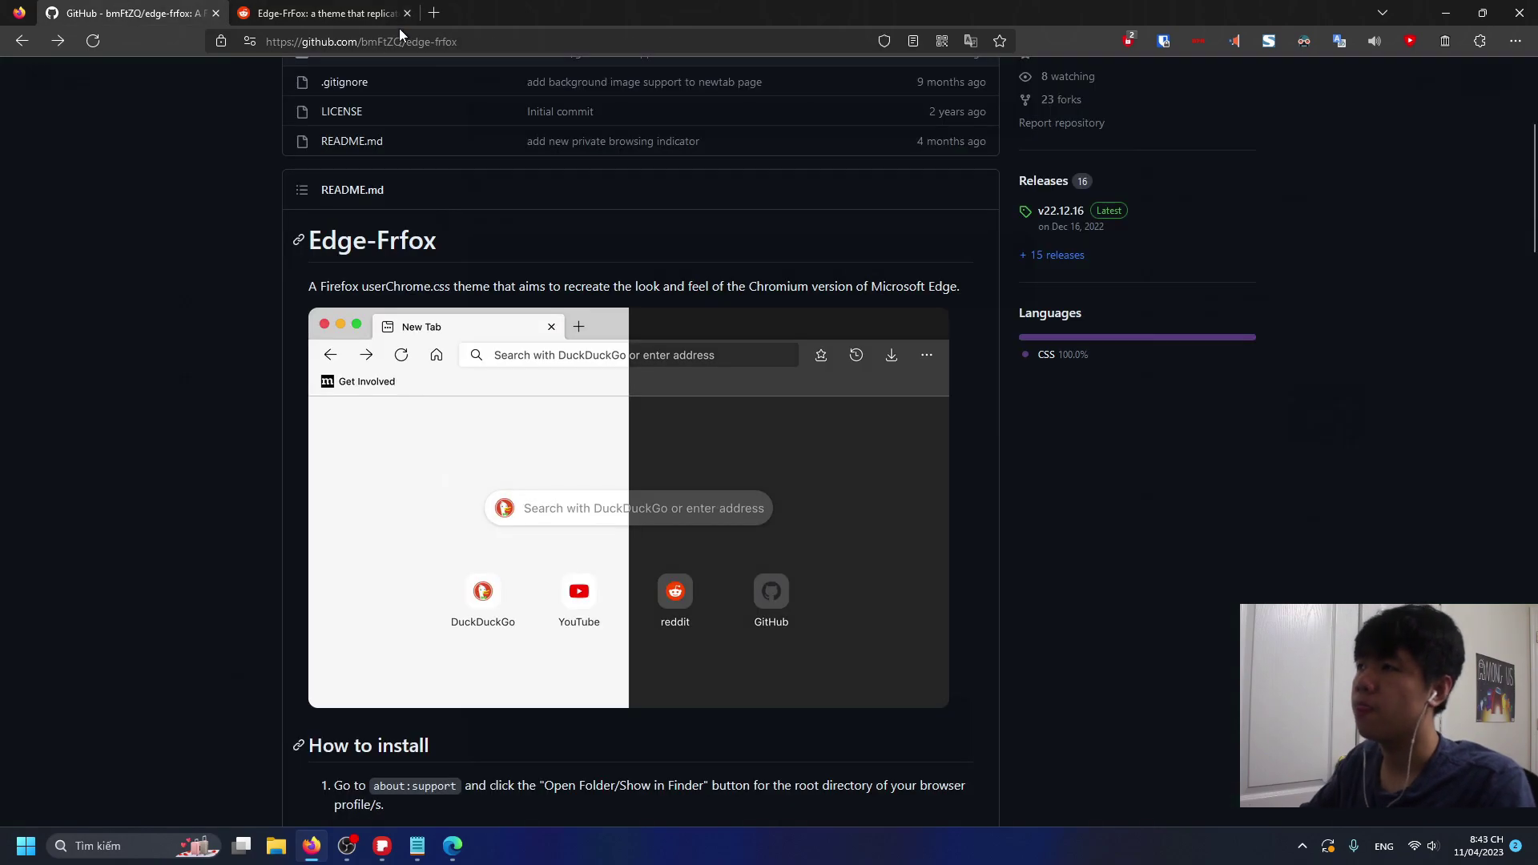
scroll(1362, 527, up, 4)
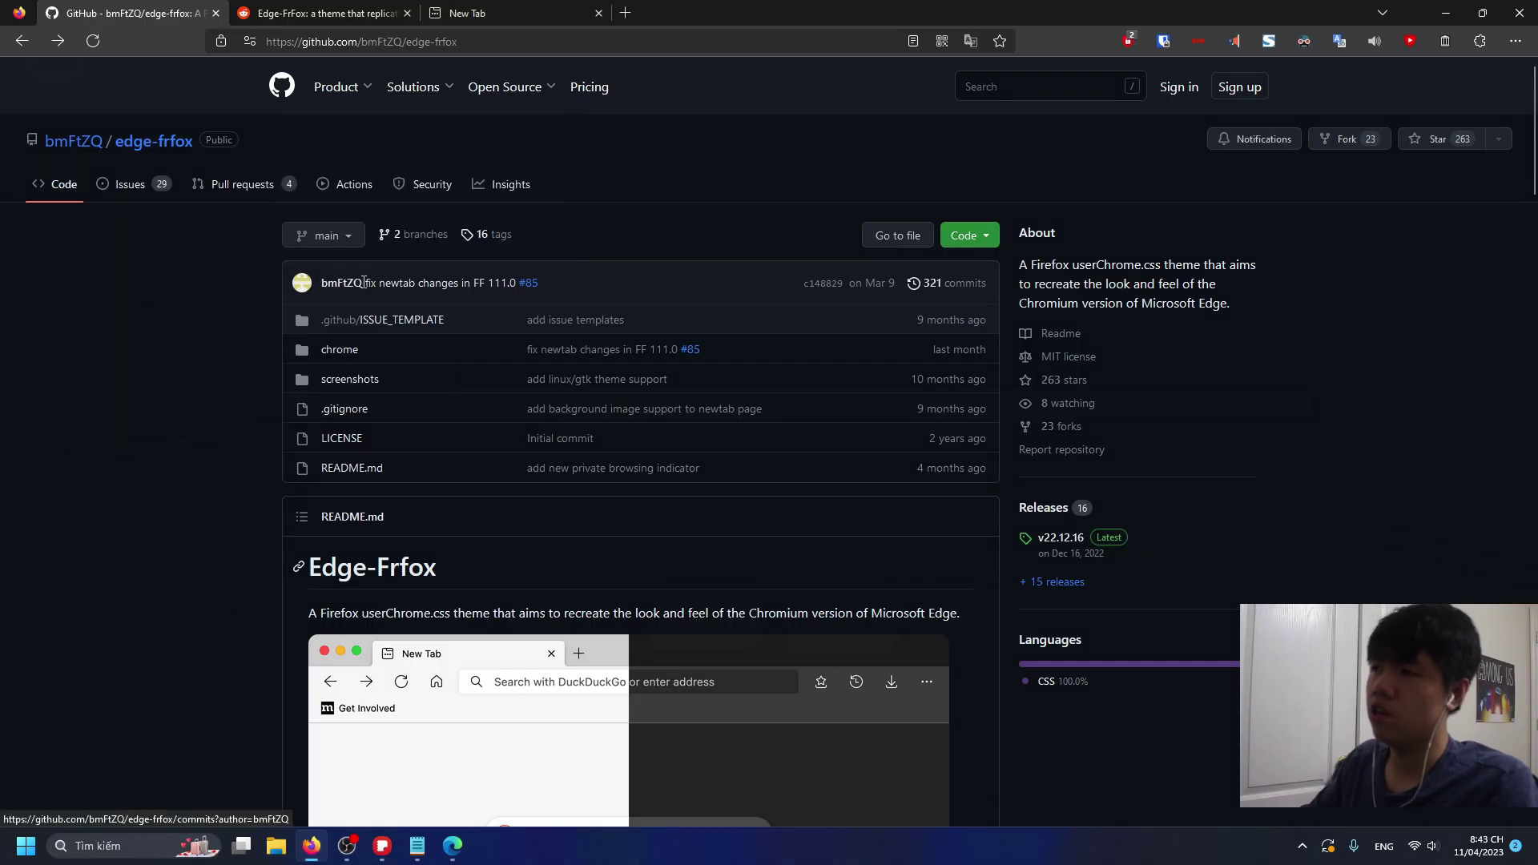
- Bring up the context menu for the repository owner's name link on the edge-frfox page
right_click(344, 283)
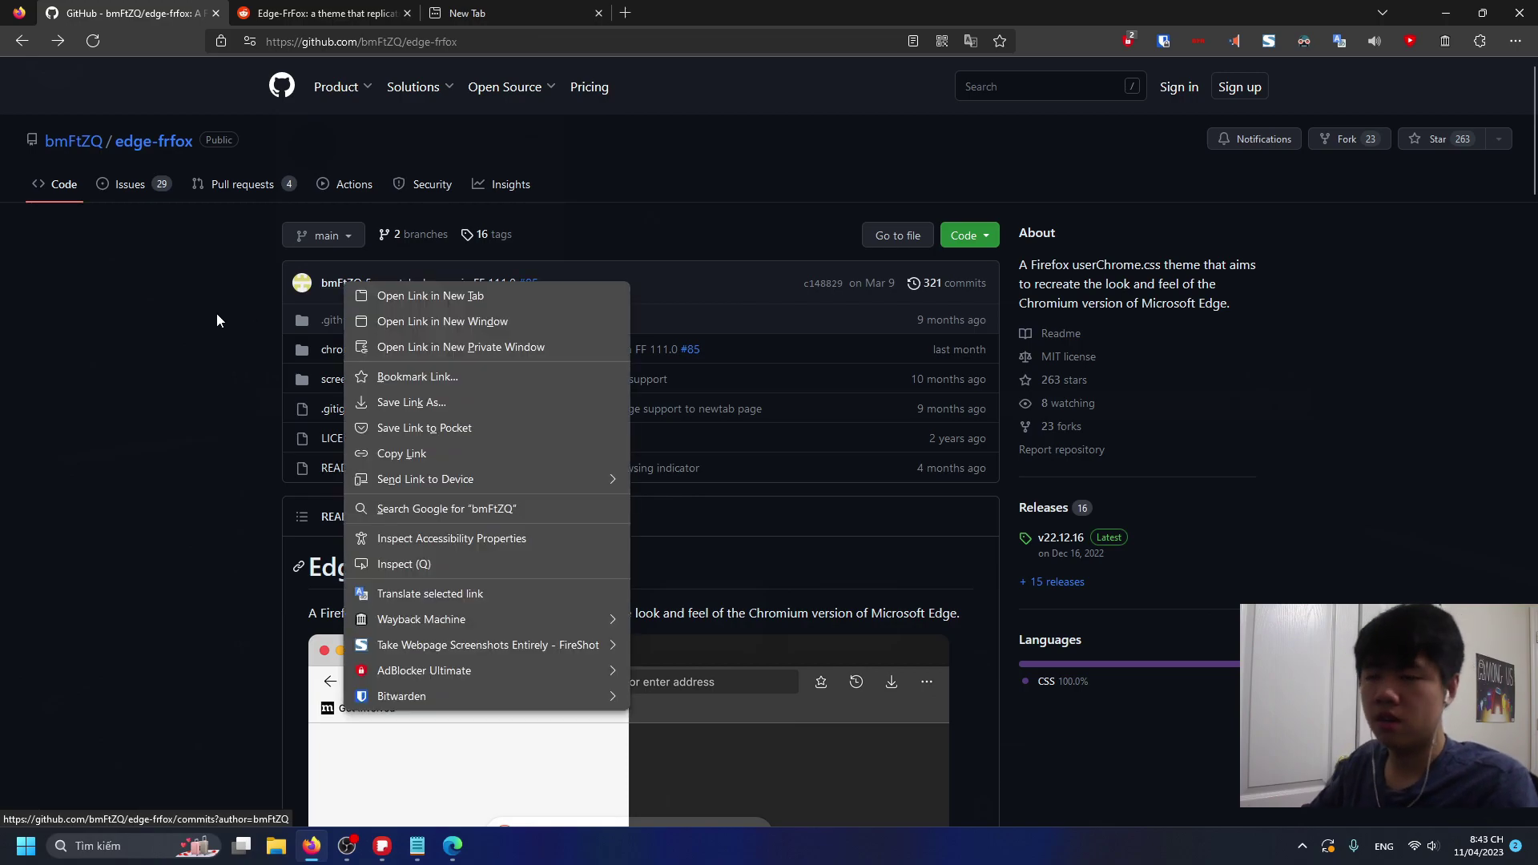